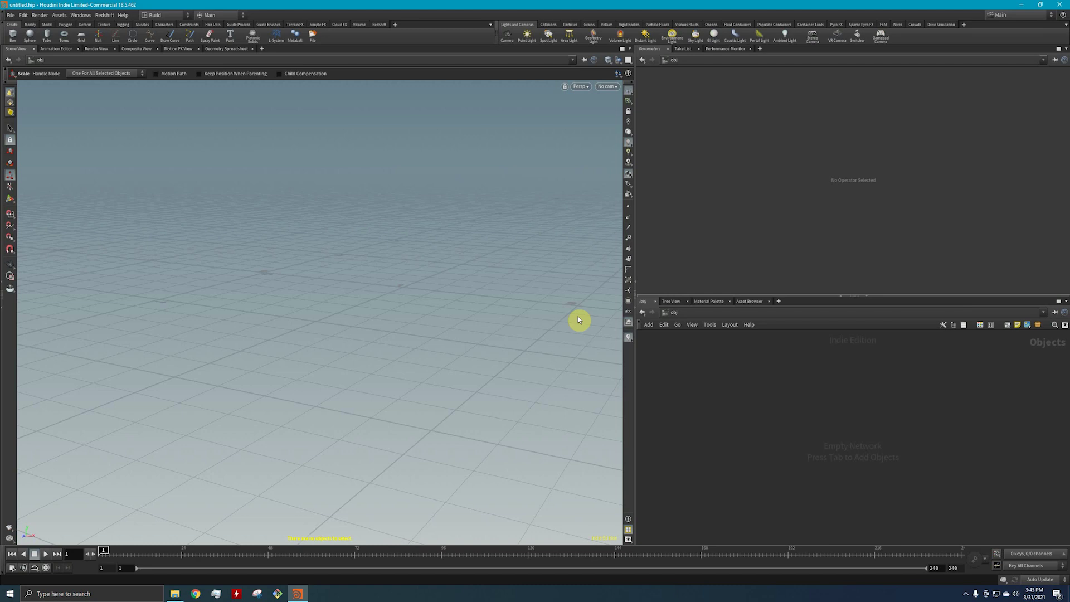
# - Orbit the viewport around the grid between scale-tool uses to look down on it
pyautogui.press('Escape')
pyautogui.moveTo(404, 216); pyautogui.dragTo(446, 301)
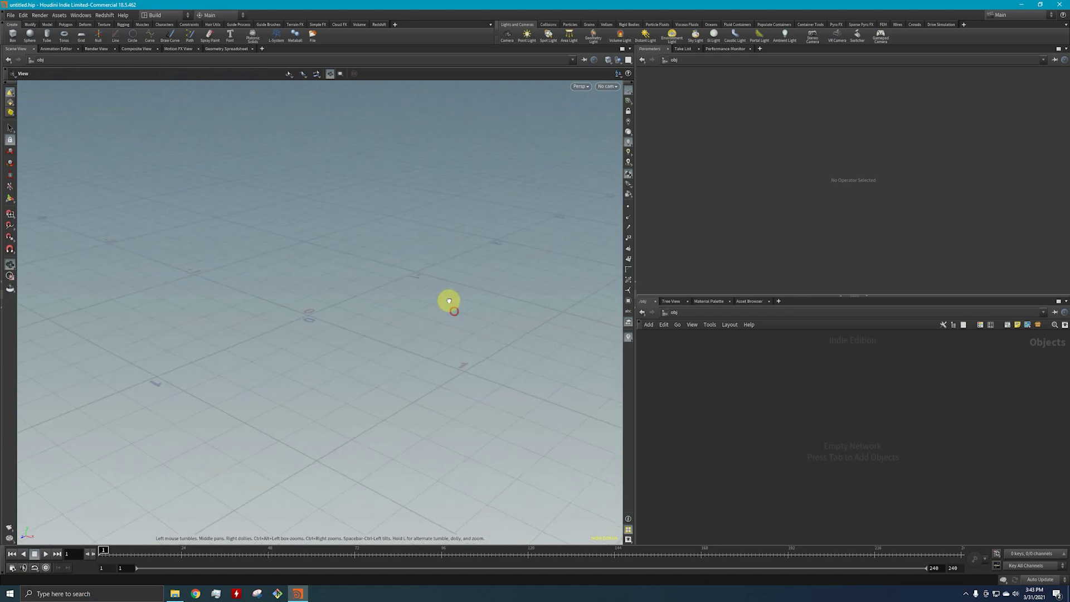
pyautogui.press('e')
pyautogui.press('Escape')
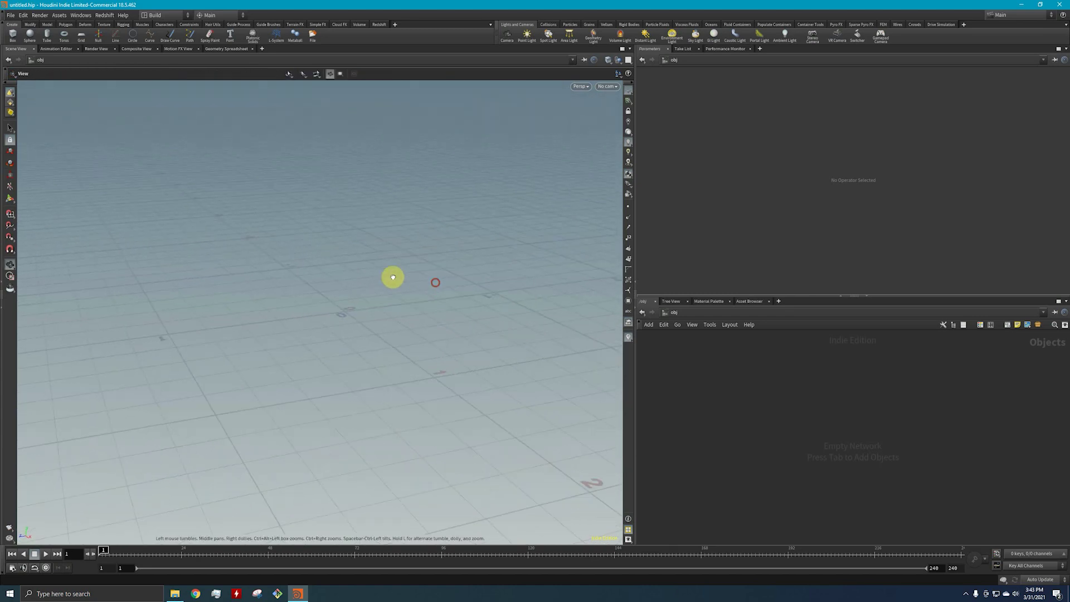
pyautogui.moveTo(392, 277)
pyautogui.mouseDown()
pyautogui.moveTo(425, 317)
pyautogui.moveTo(411, 284)
pyautogui.mouseUp()
pyautogui.press('e')
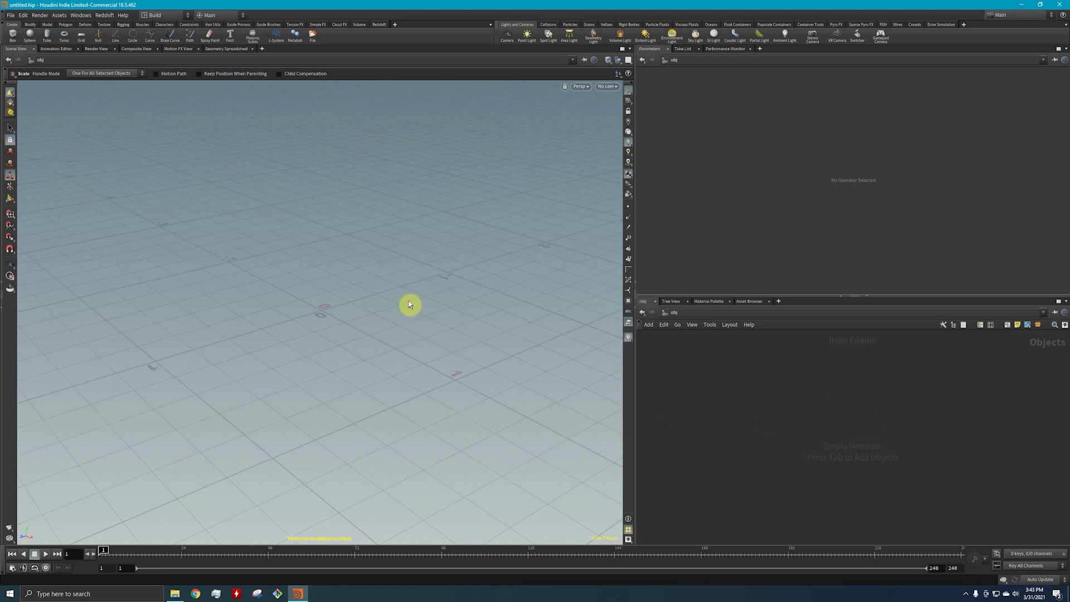
pyautogui.keyDown('alt'); pyautogui.moveTo(332, 289); pyautogui.dragTo(270, 310); pyautogui.keyUp('alt')
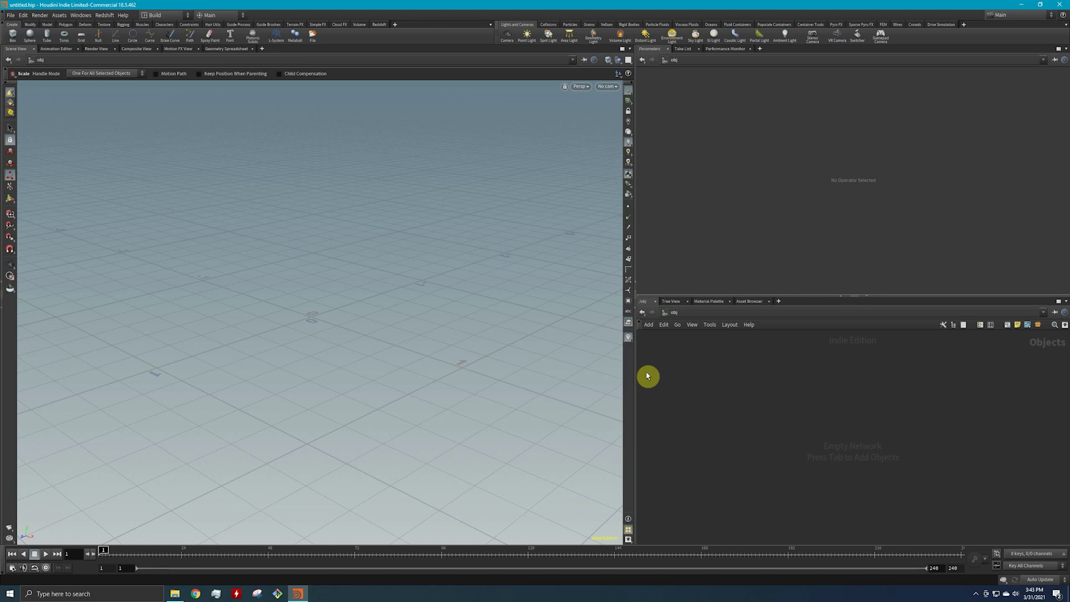
pyautogui.click(308, 279)
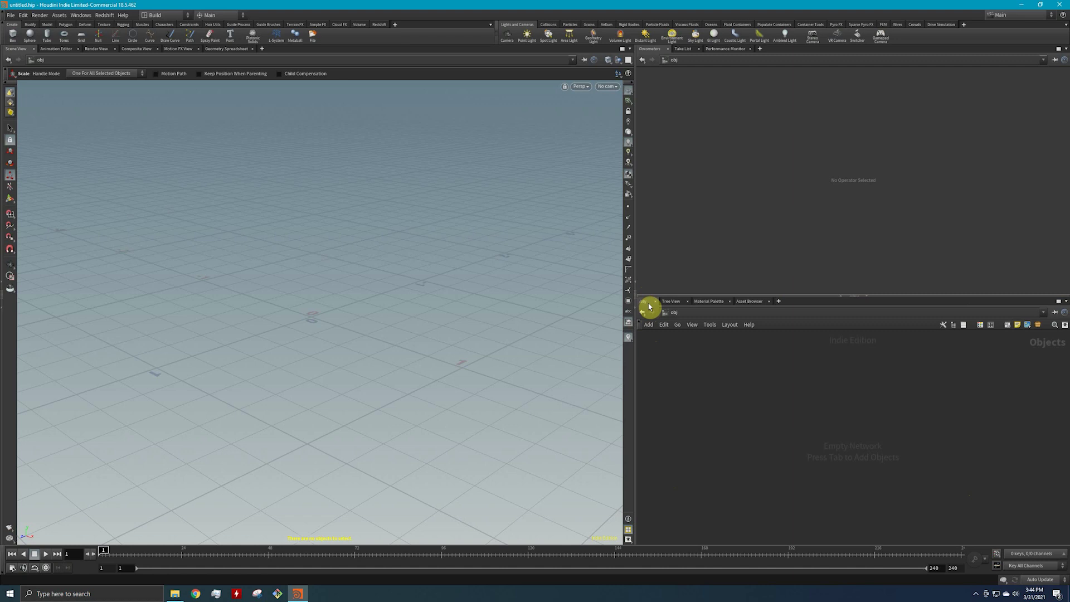
# - Browse the list of other networks and stay in the obj network
pyautogui.click(683, 314)
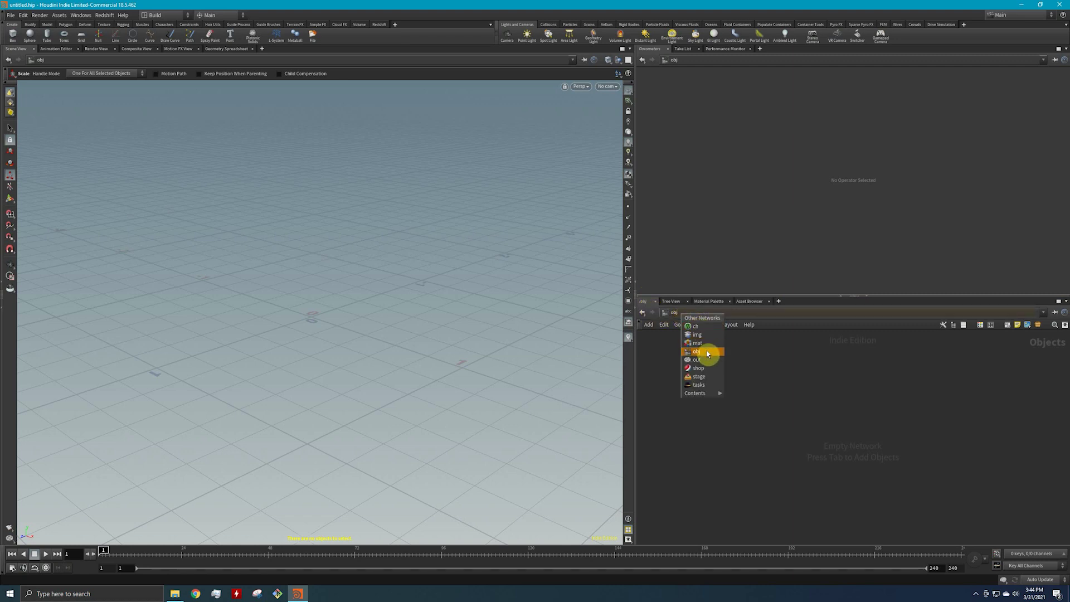
pyautogui.click(707, 353)
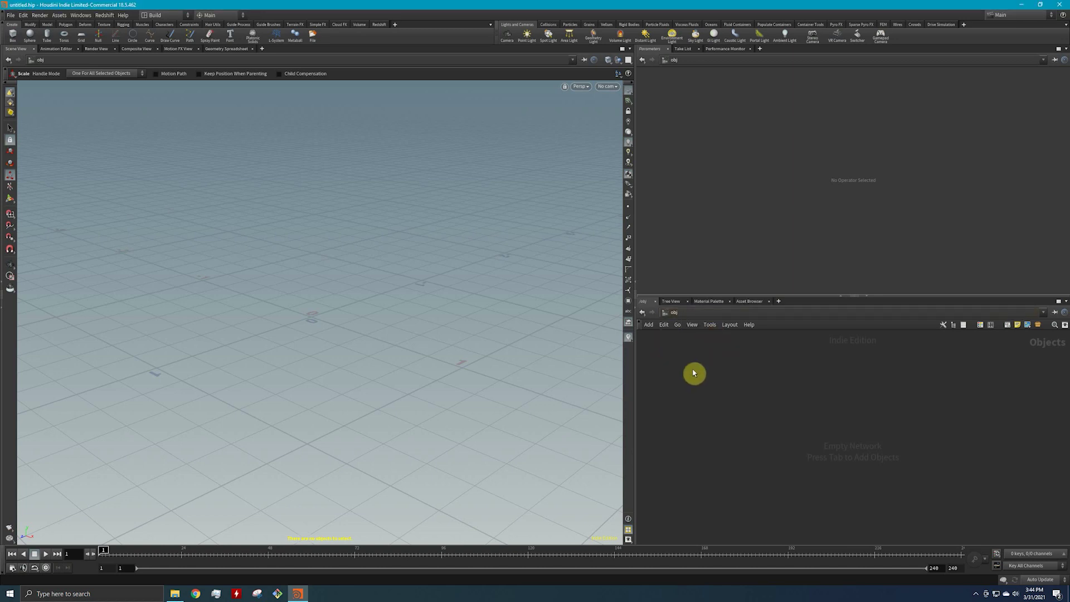
pyautogui.click(683, 313)
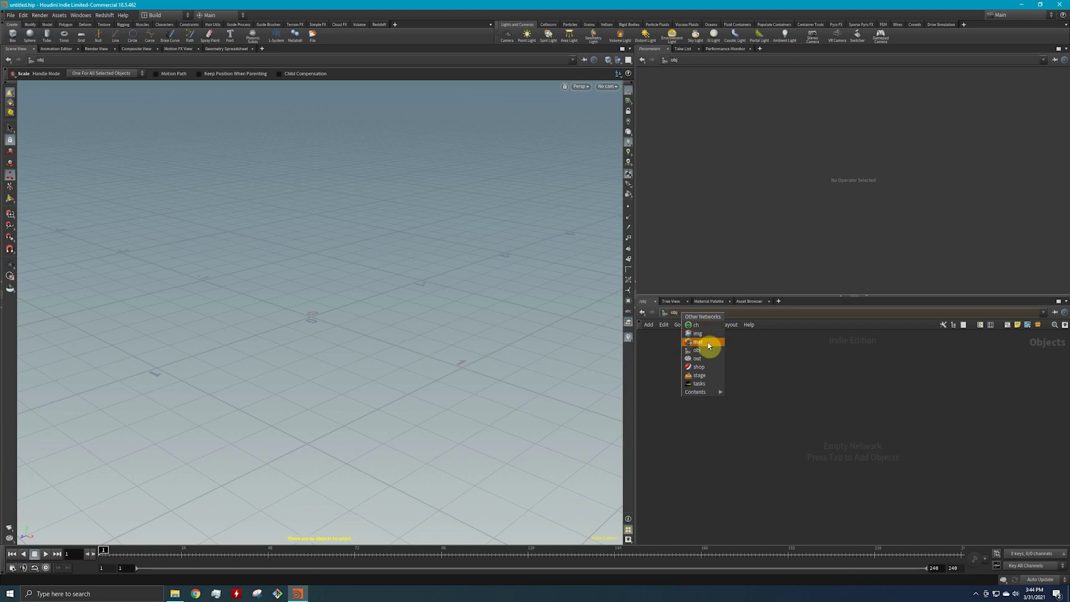
pyautogui.click(775, 383)
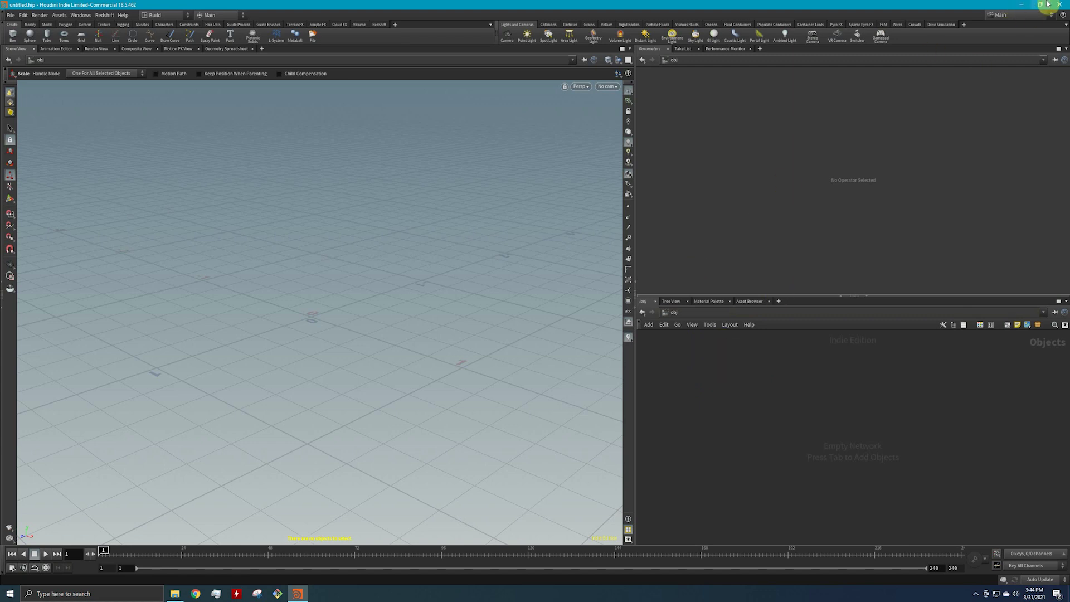
# - Restore Houdini down and show DEMO > Houdini in File Explorer with This PC collapsed
pyautogui.click(1042, 5)
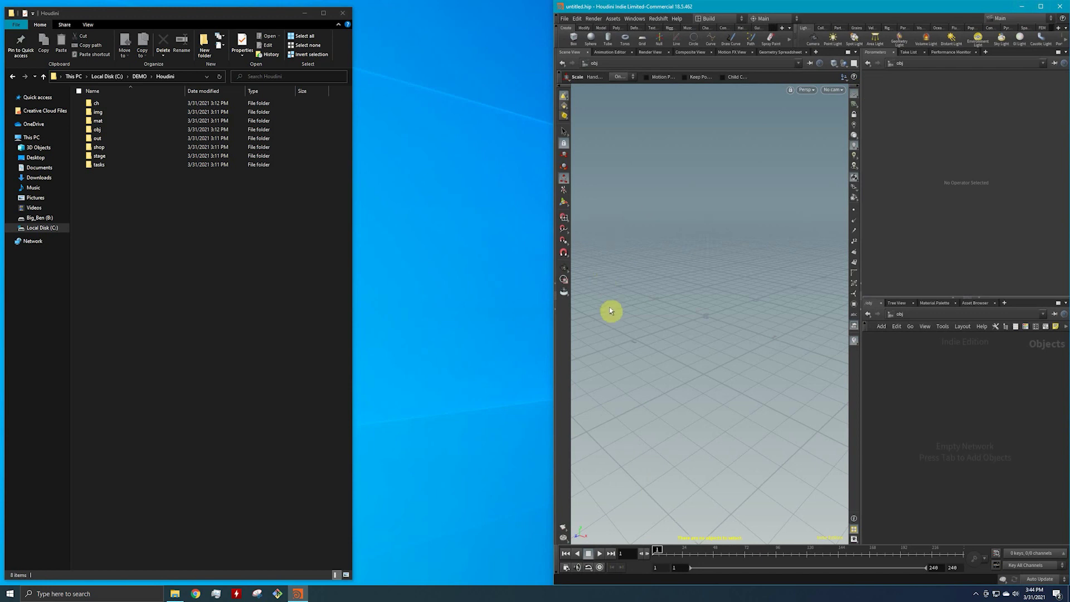
pyautogui.click(140, 77)
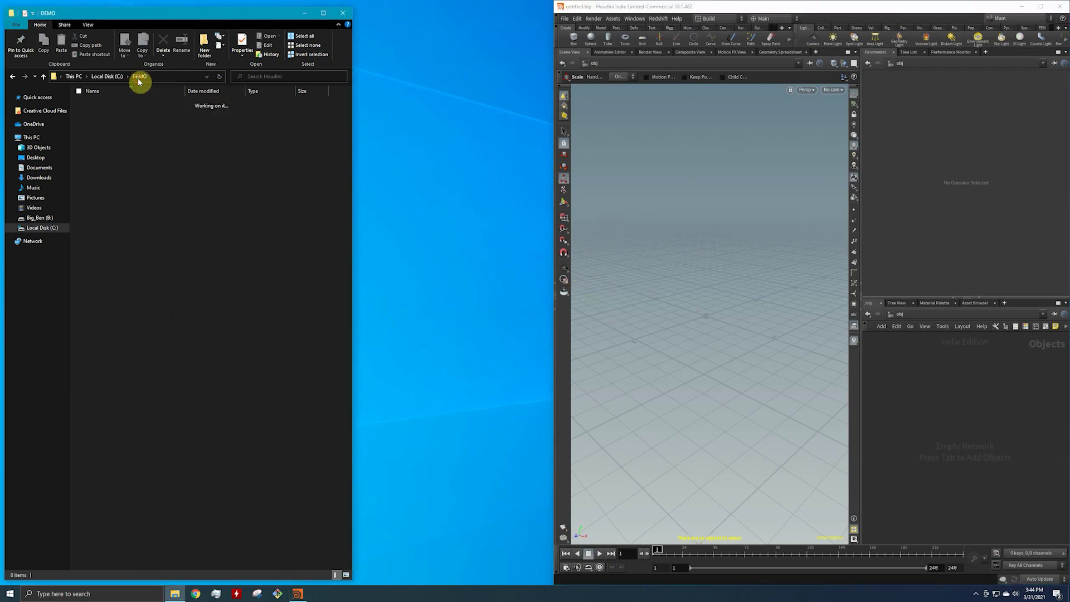
pyautogui.doubleClick(120, 103)
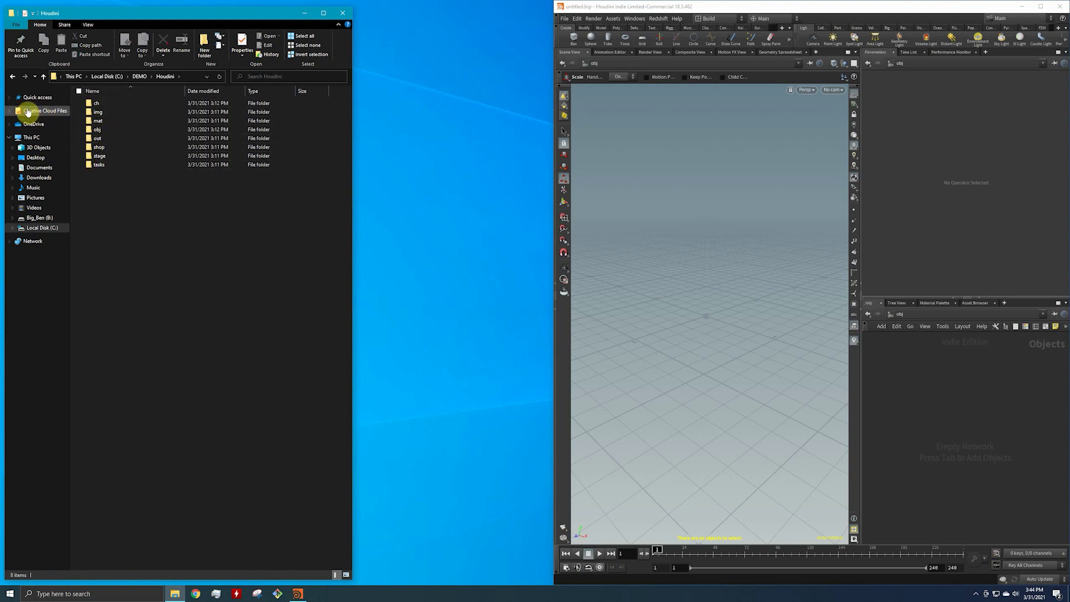
pyautogui.click(9, 137)
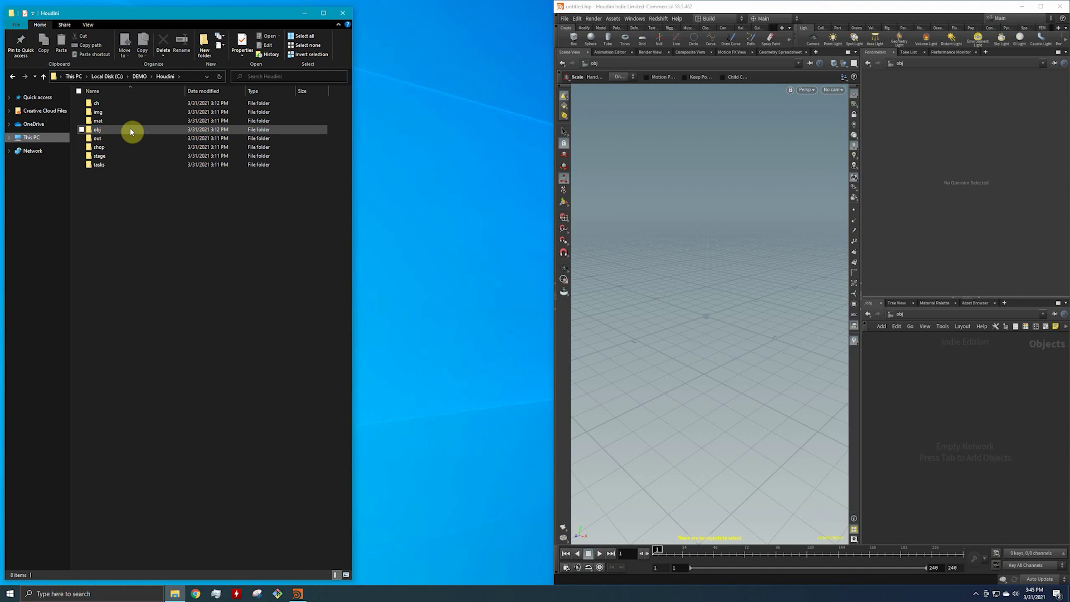
pyautogui.click(985, 412)
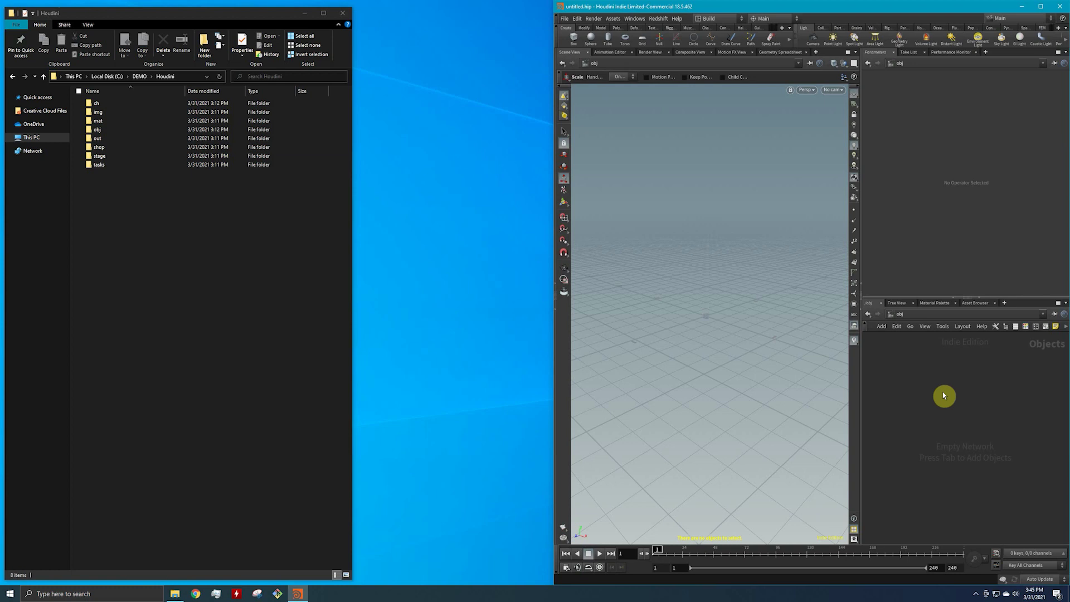
# - Add a Geometry node 'geo1' at object level, nudge it, and dive inside it
pyautogui.press('Tab')
pyautogui.write('geo')
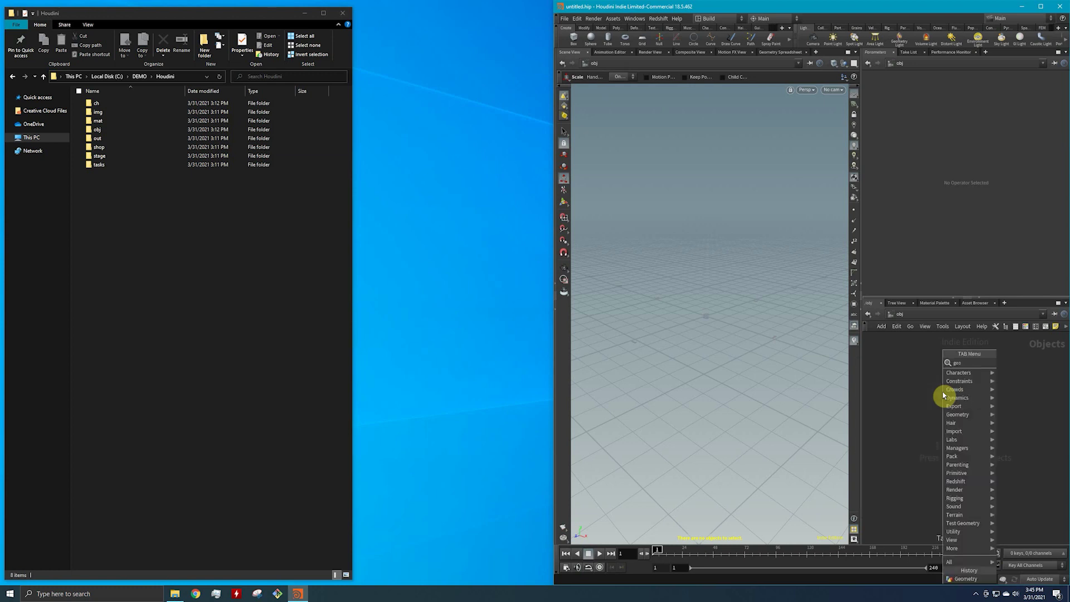
pyautogui.press('Return')
pyautogui.click(943, 395)
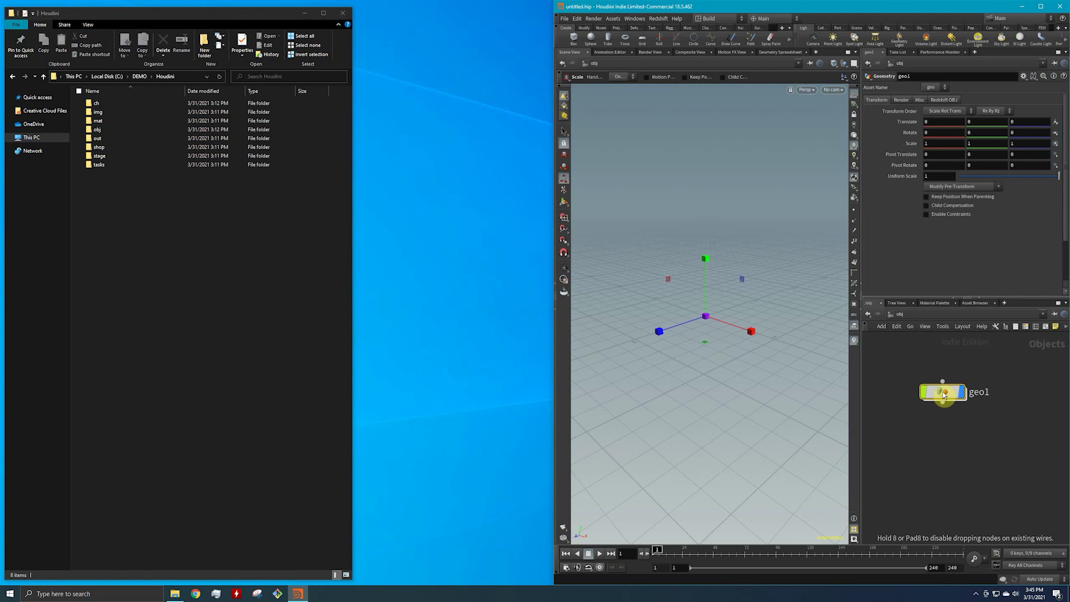
pyautogui.moveTo(944, 395); pyautogui.dragTo(968, 388)
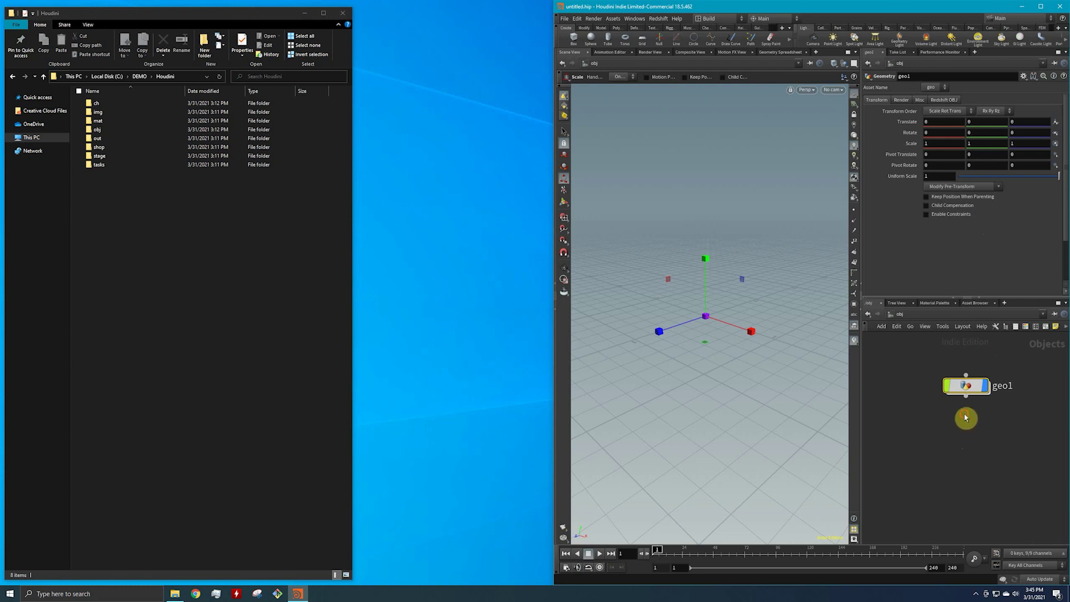
pyautogui.doubleClick(965, 386)
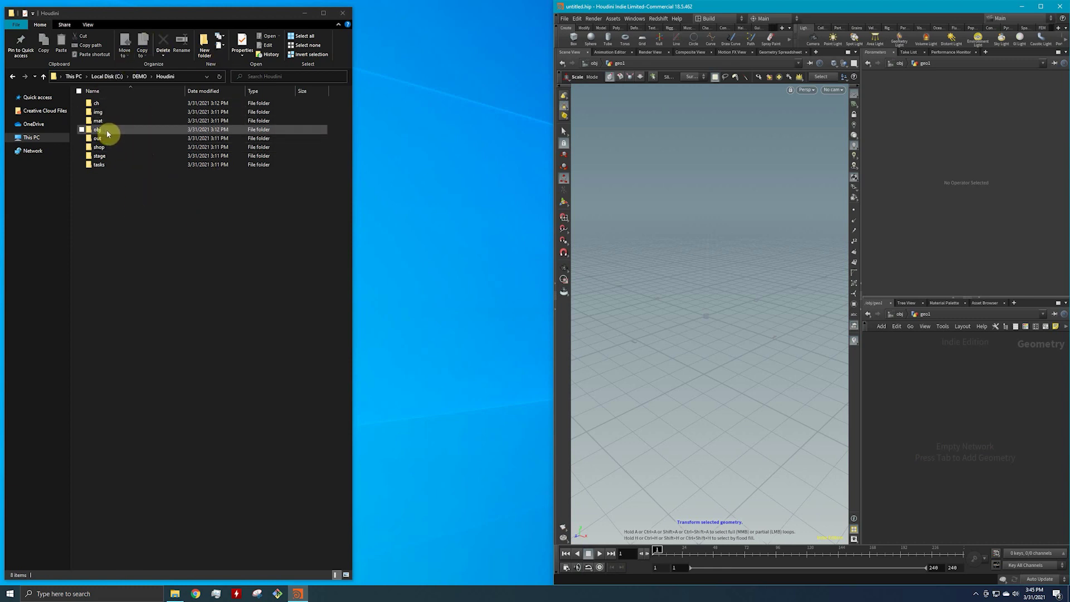
# - Open the obj folder in File Explorer to reveal its geo1 subfolder, then return to Houdini
pyautogui.doubleClick(109, 134)
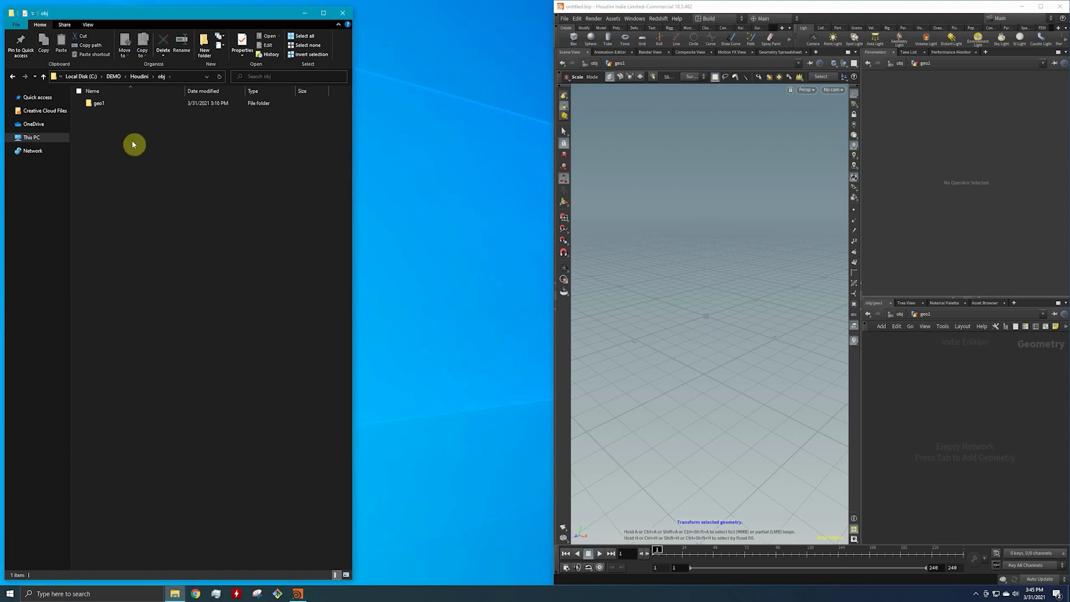
pyautogui.moveTo(110, 108)
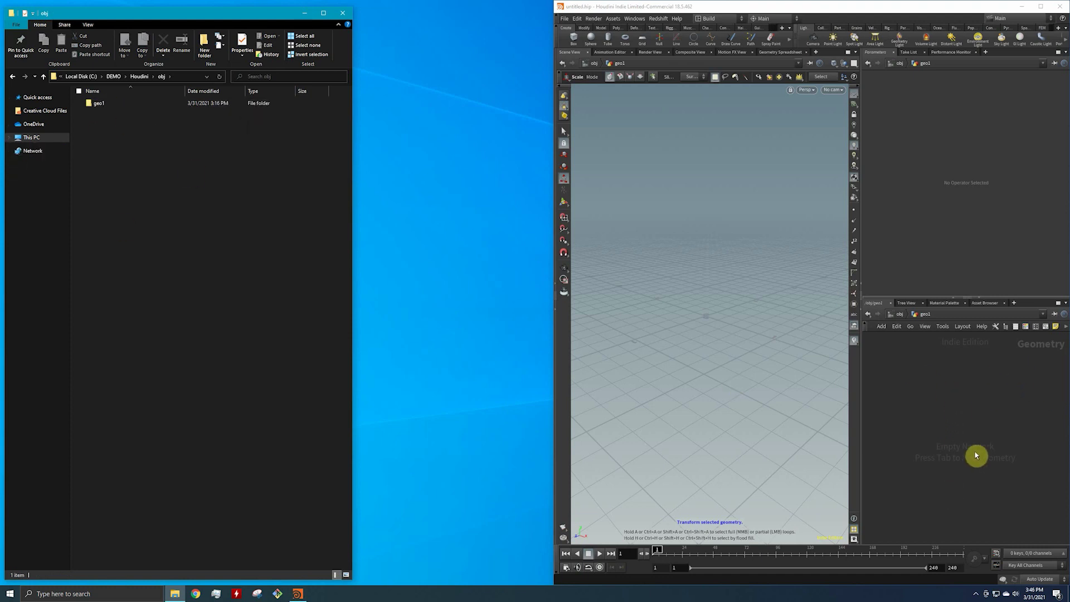
pyautogui.click(946, 410)
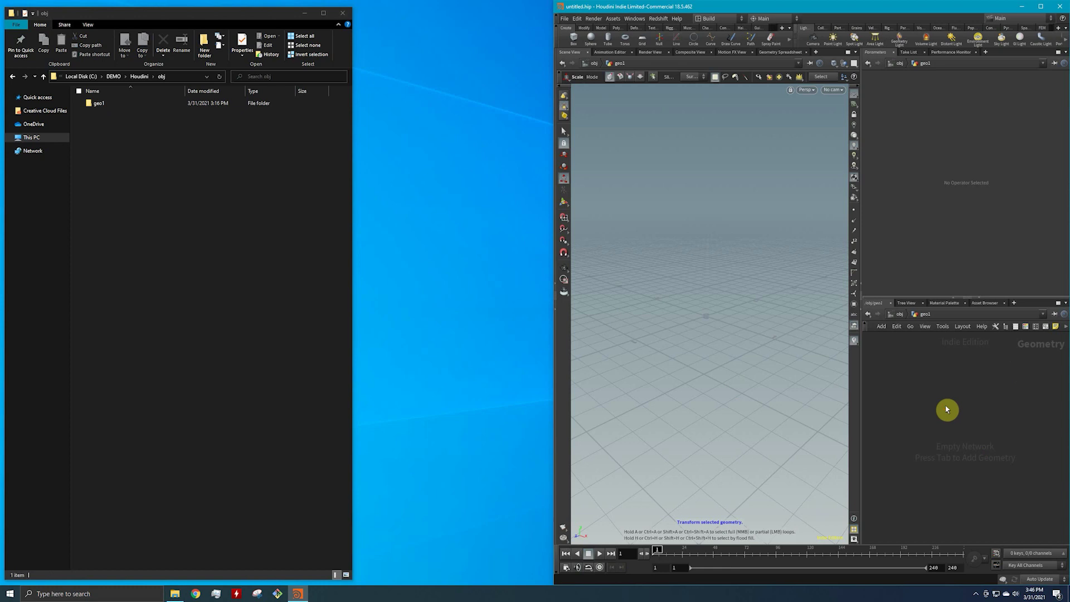
# - Add a Pig Head test geometry node with Add Shader off and orbit around the head
pyautogui.press('Tab')
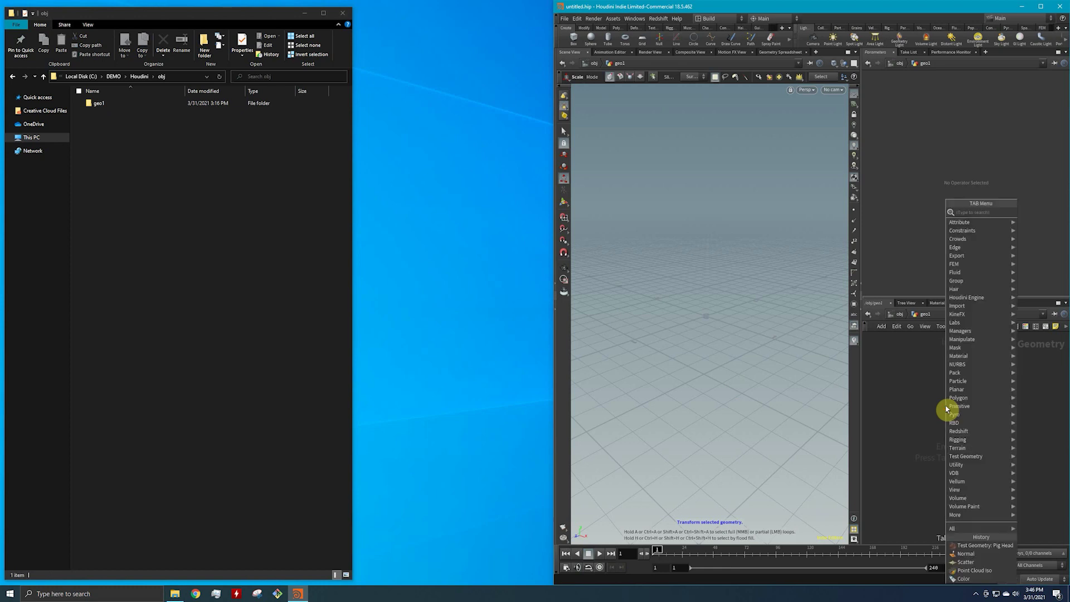
pyautogui.press('Escape')
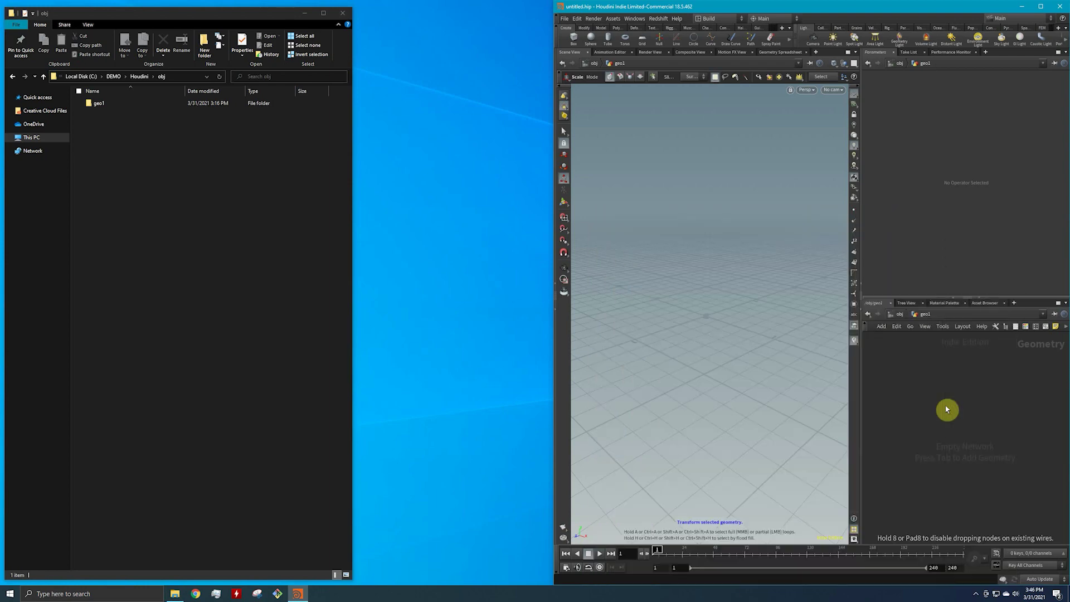
pyautogui.click(946, 409)
pyautogui.click(922, 141)
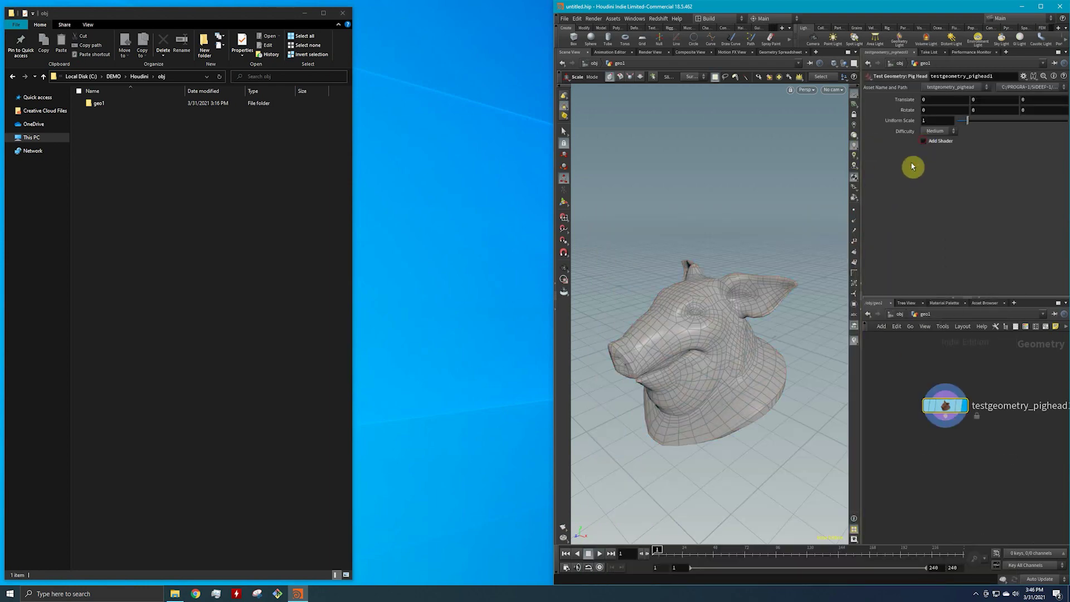
pyautogui.press('Escape')
pyautogui.moveTo(712, 346); pyautogui.dragTo(747, 346)
pyautogui.click(970, 427)
pyautogui.scroll(-2, 958, 410)
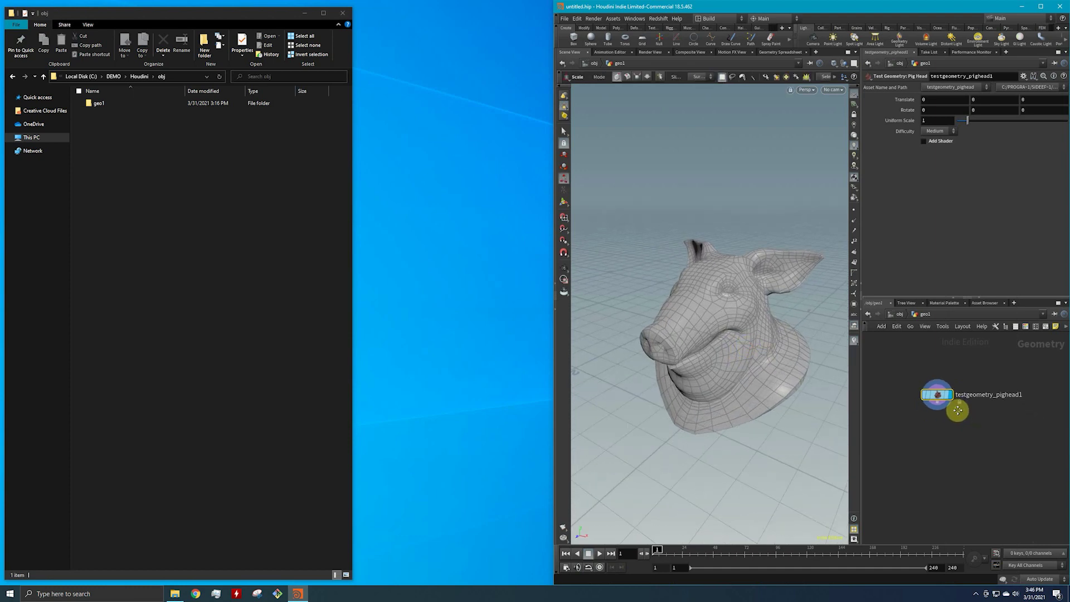
pyautogui.press('Tab')
# - Add a color1 node below the pig head and compare both nodes' parameters
pyautogui.write('a')
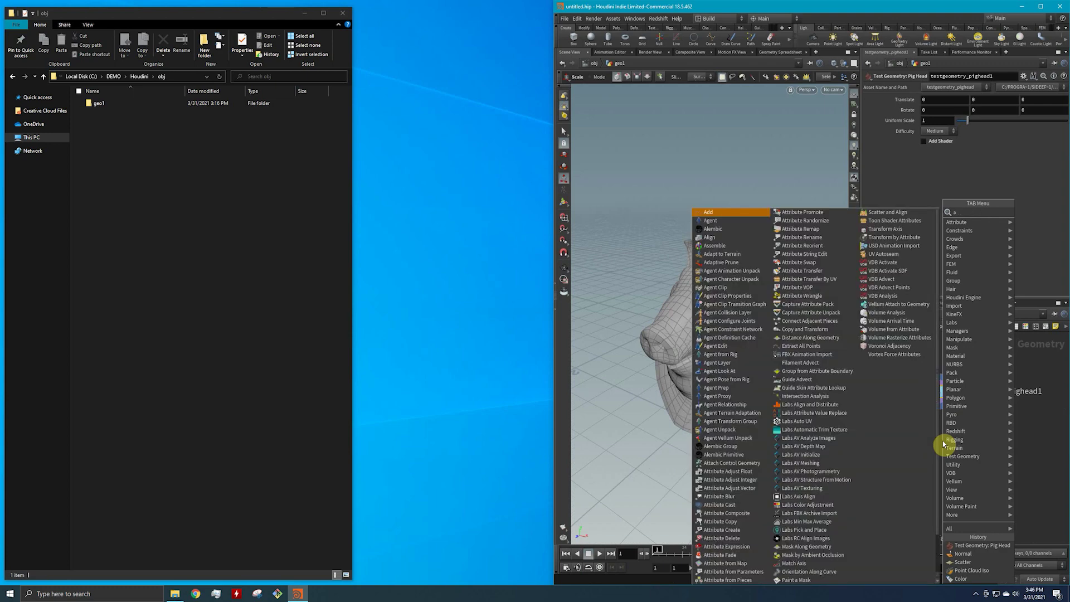
pyautogui.write('dd')
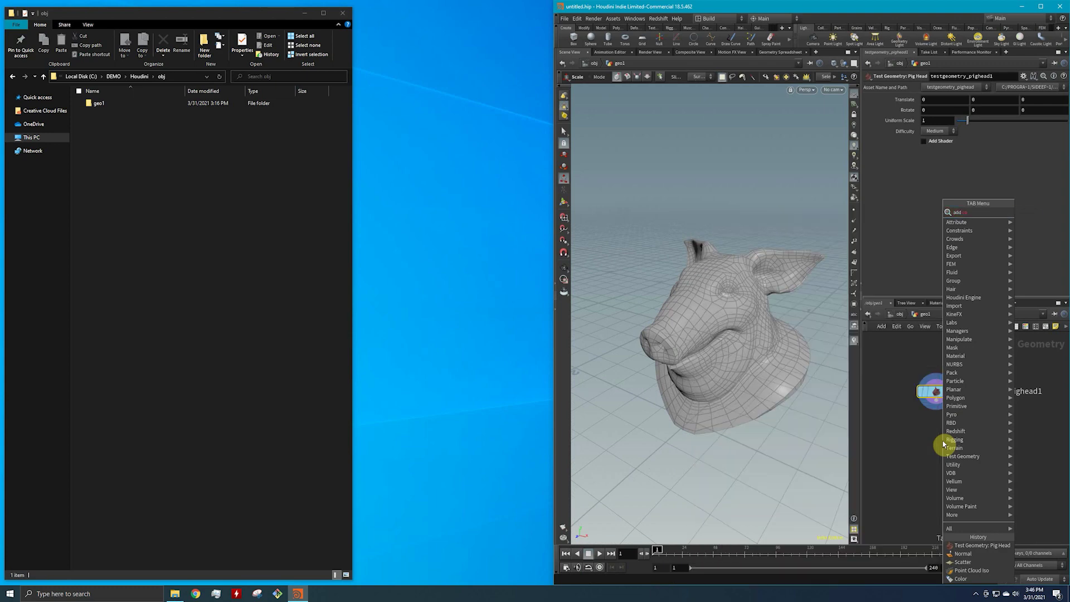
pyautogui.write('co')
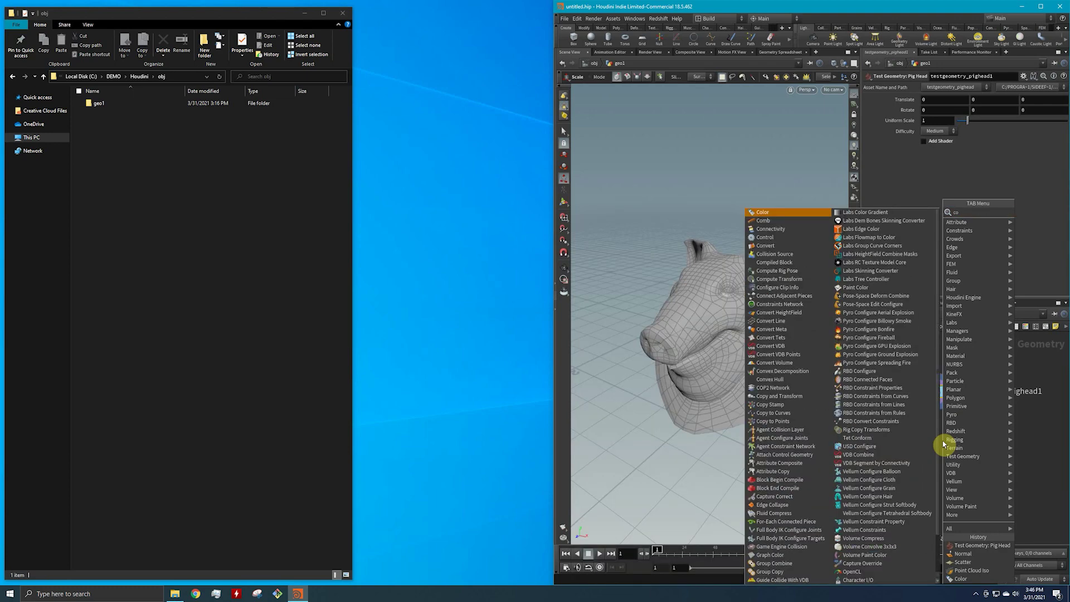
pyautogui.press('Return')
pyautogui.click(941, 441)
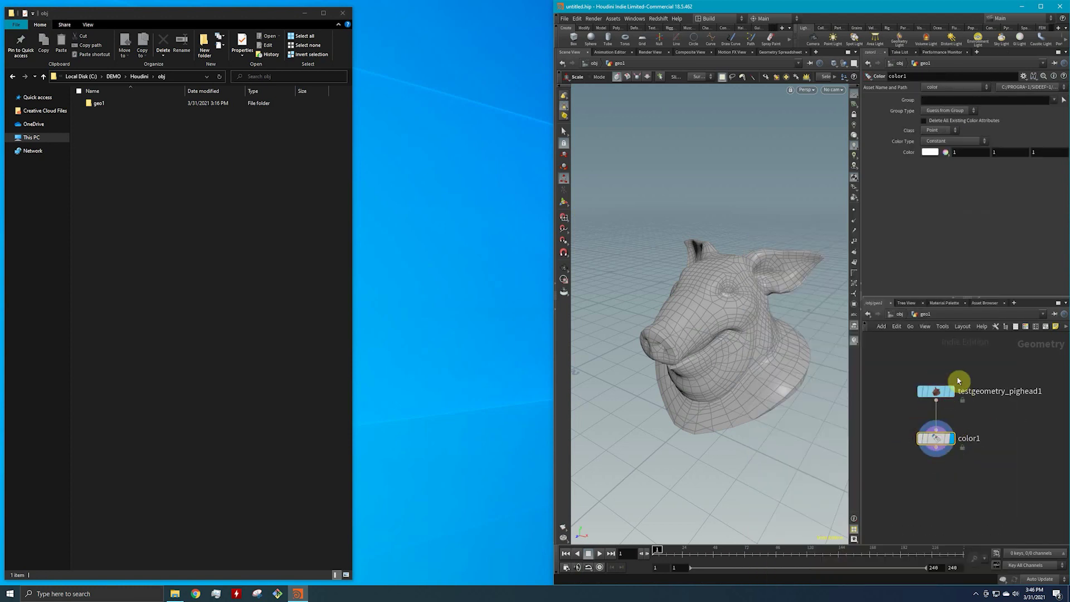
pyautogui.click(948, 391)
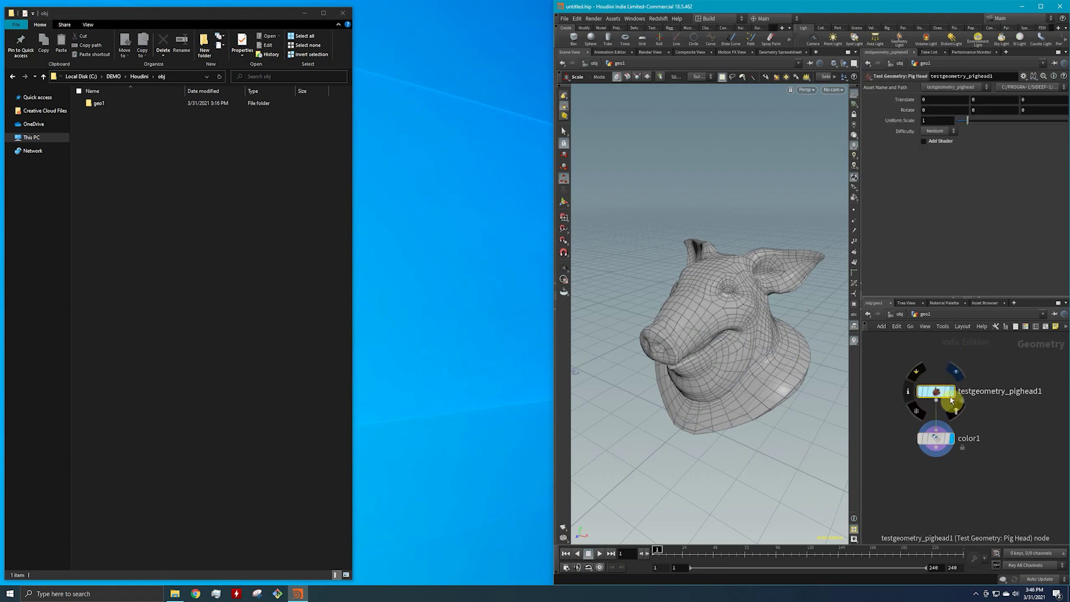
pyautogui.click(940, 440)
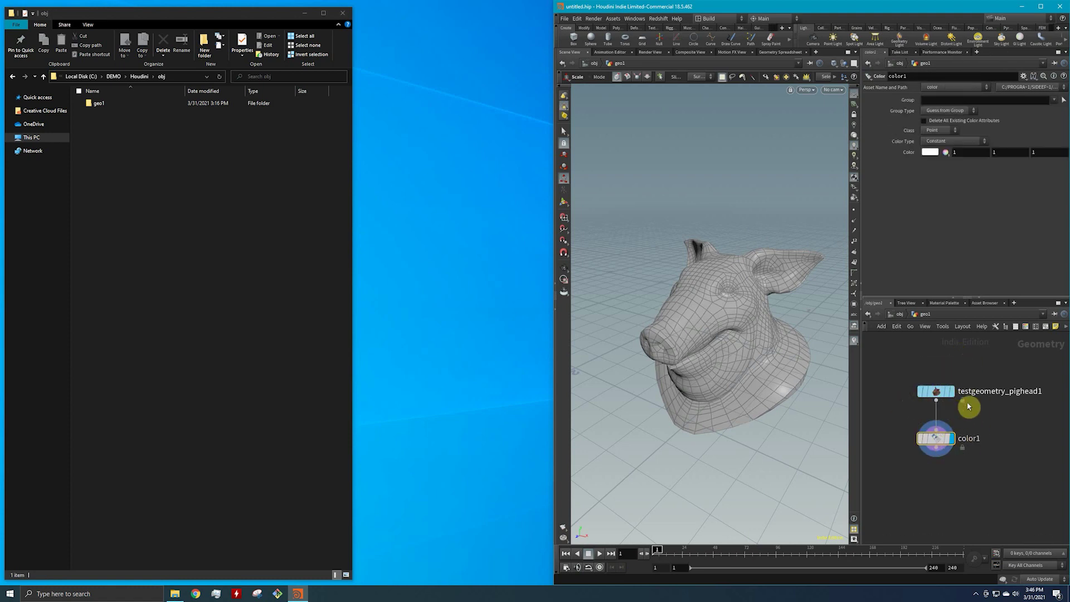
pyautogui.click(939, 394)
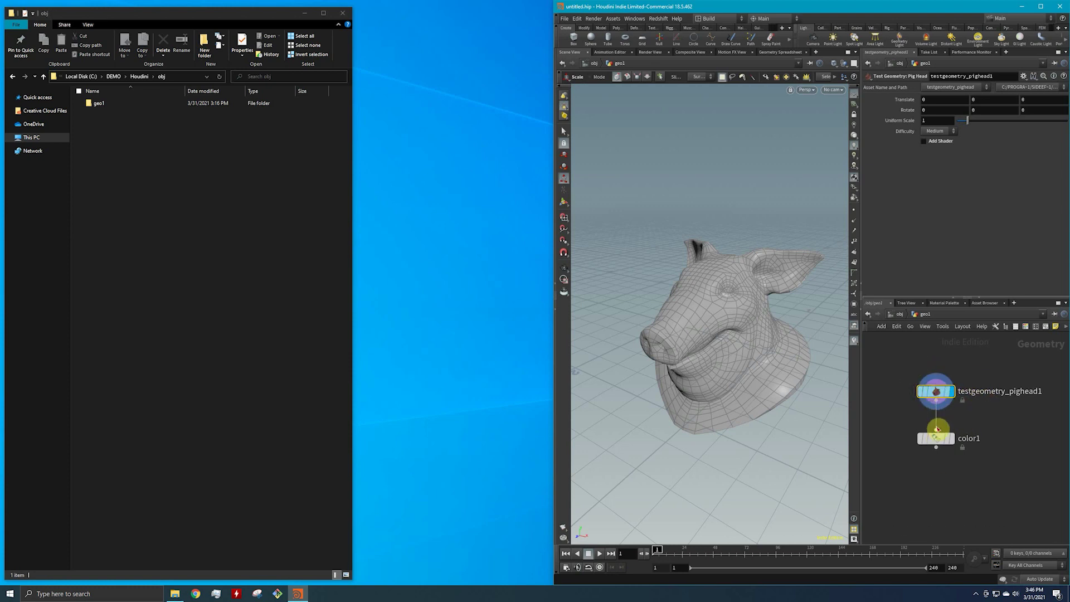
# - Set color1's colour to red (1, 0, 0) in the Color Editor
pyautogui.click(939, 440)
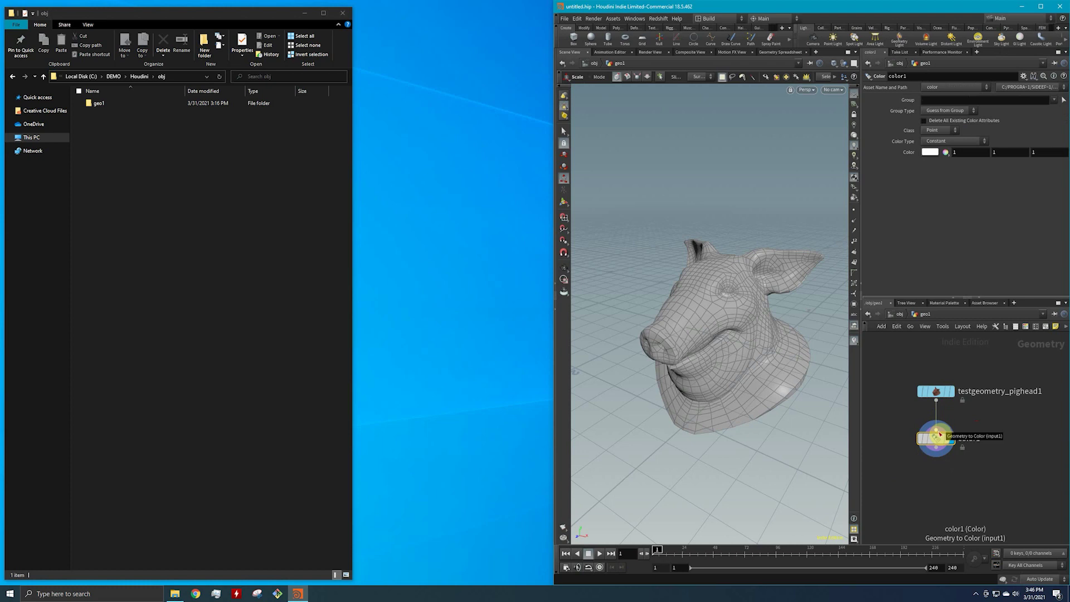
pyautogui.click(929, 158)
pyautogui.click(910, 100)
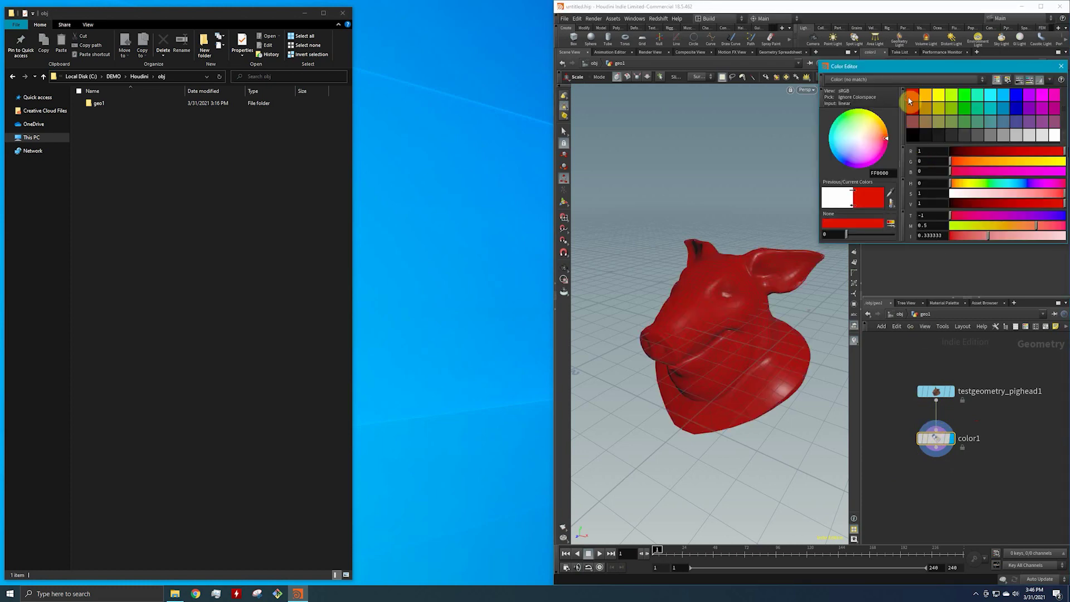
pyautogui.click(1063, 66)
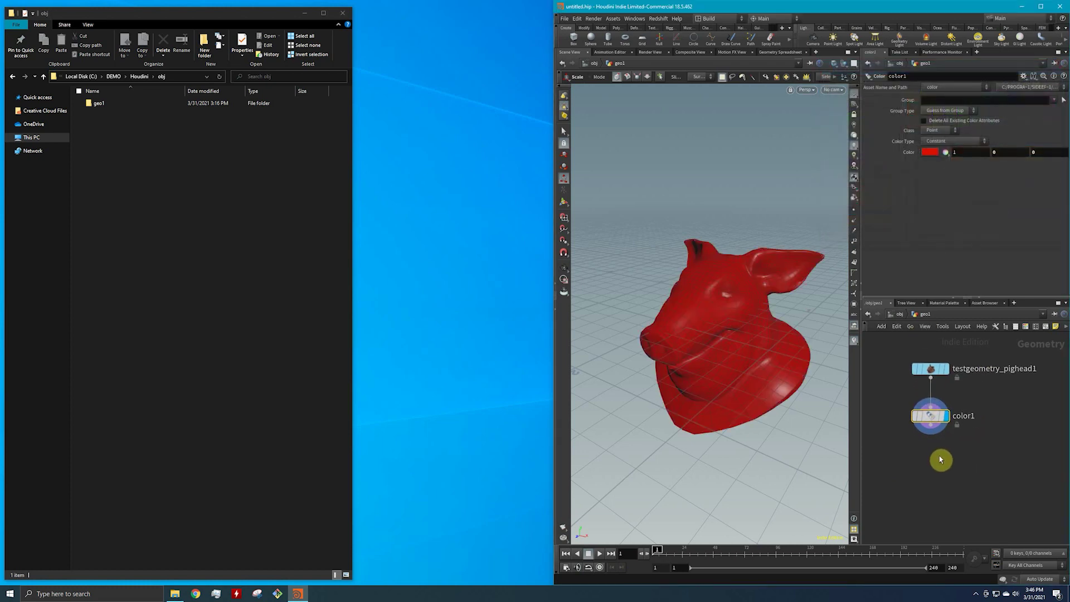
pyautogui.press('Tab')
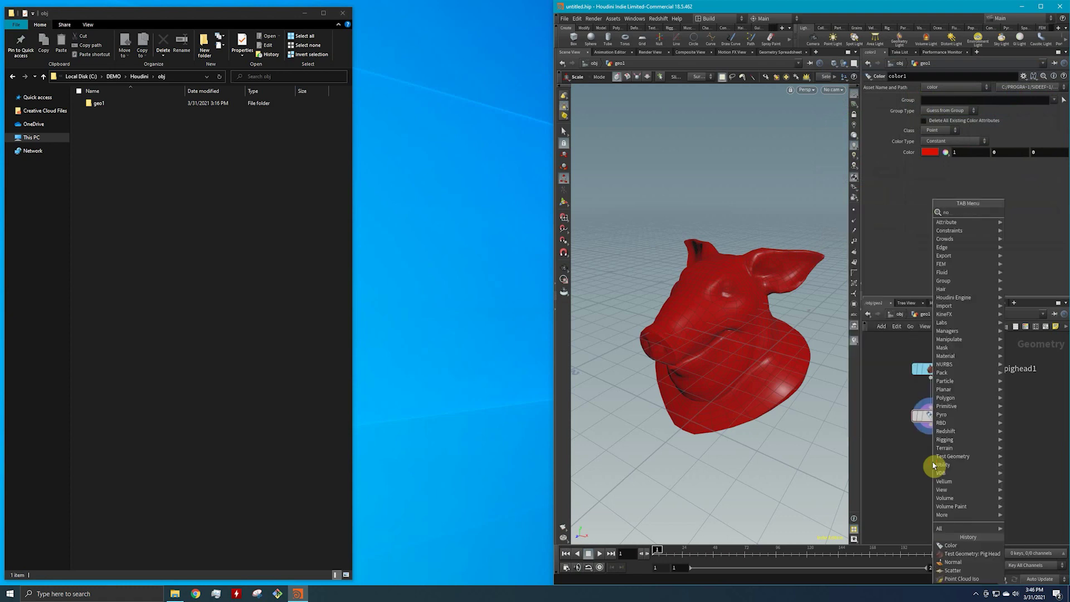
# - Add a displayed normal1 node wired under color1, adding normals to Points
pyautogui.press('Return')
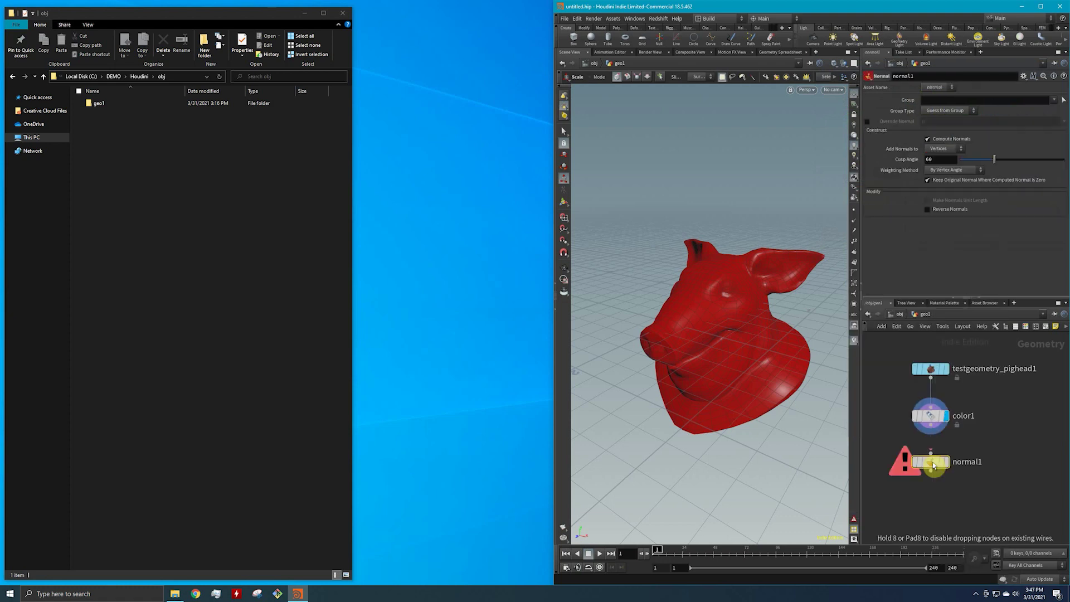
pyautogui.click(934, 476)
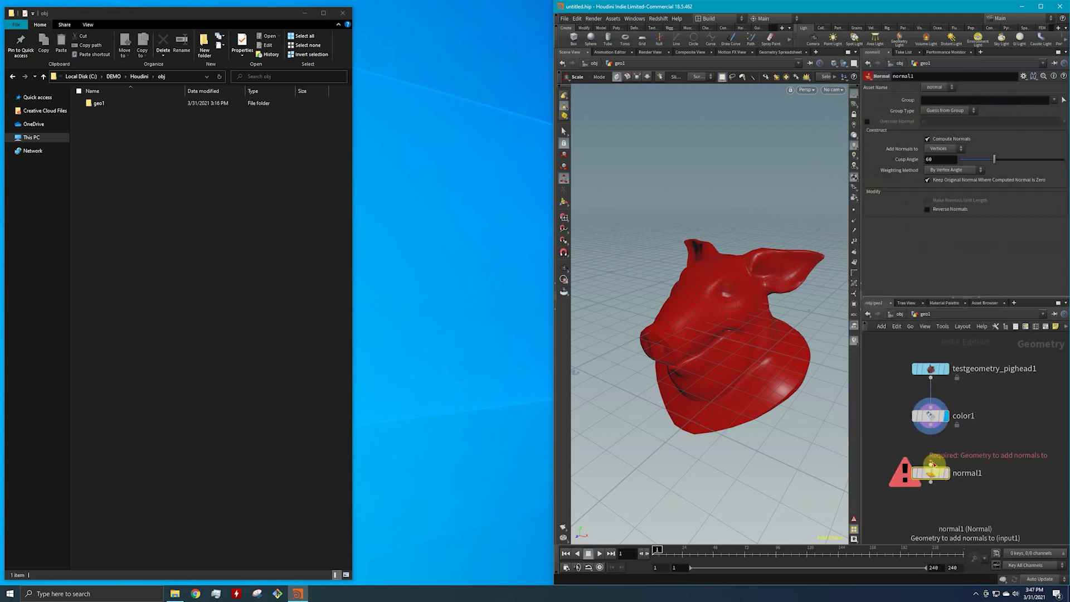
pyautogui.moveTo(931, 433); pyautogui.dragTo(931, 465)
pyautogui.moveTo(950, 479)
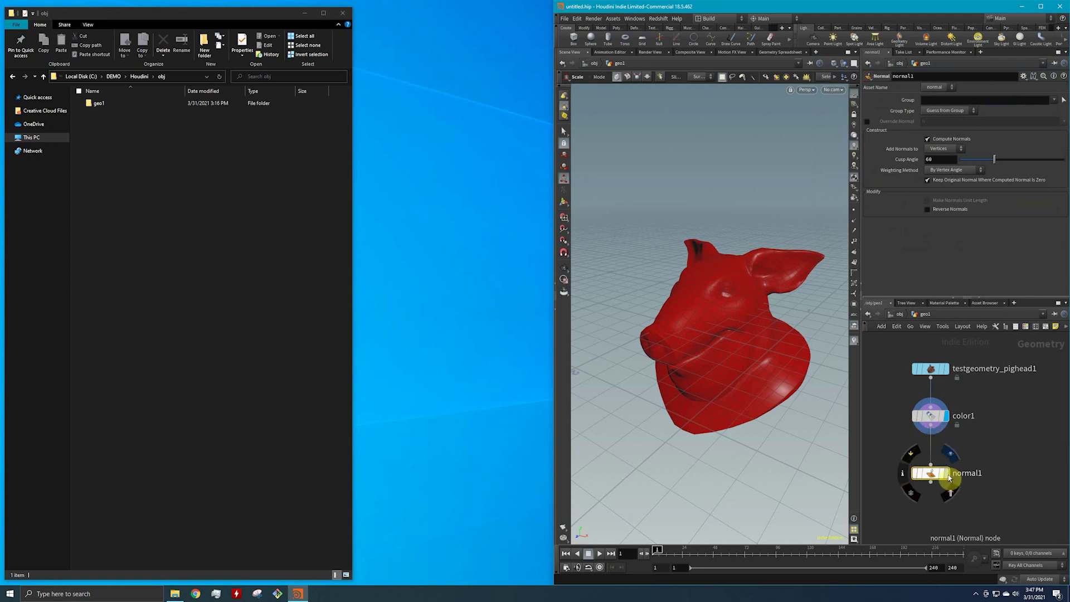
pyautogui.click(947, 474)
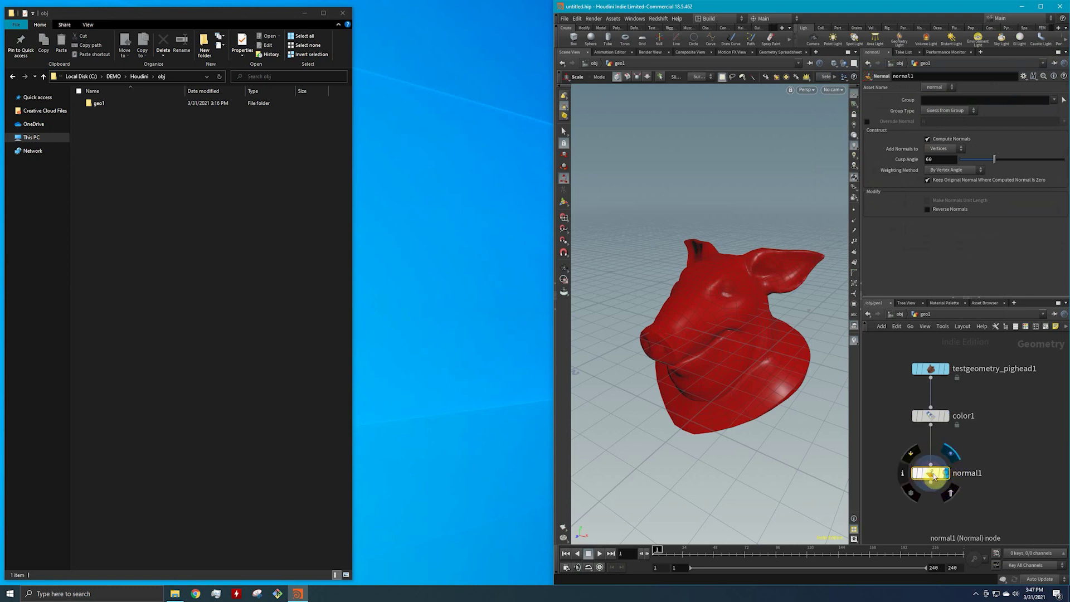
pyautogui.click(938, 149)
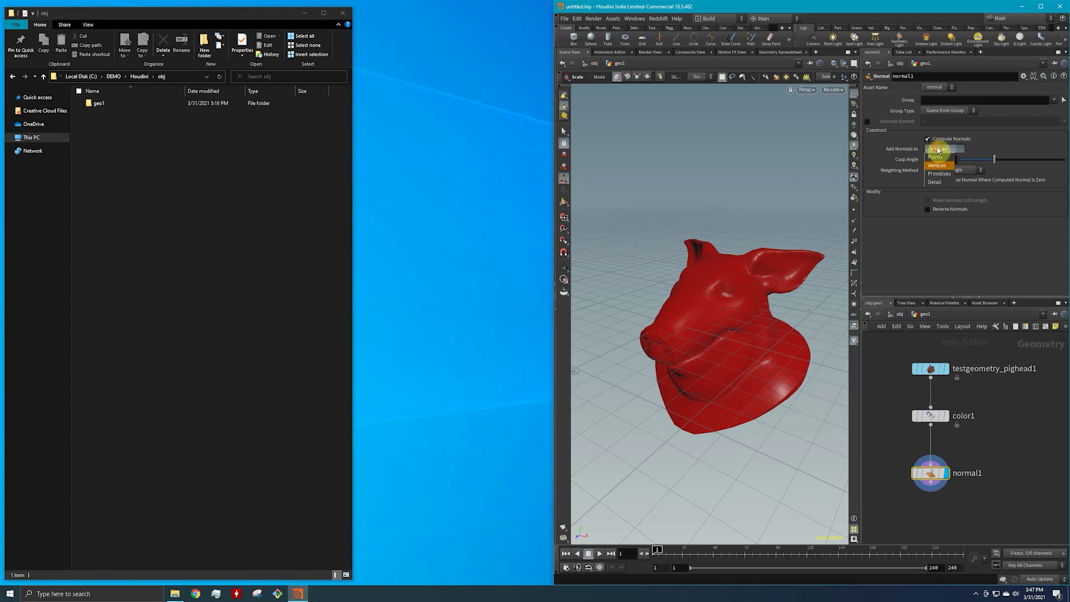
pyautogui.click(939, 160)
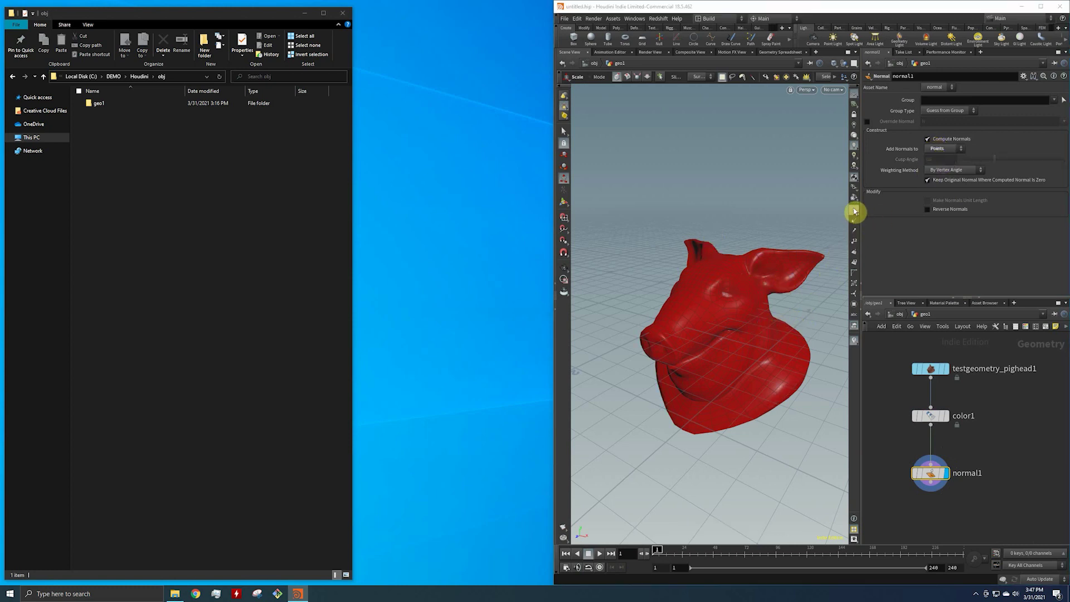
# - Show points and normal lines on the pig head and orbit to its front
pyautogui.click(854, 212)
pyautogui.press('space')
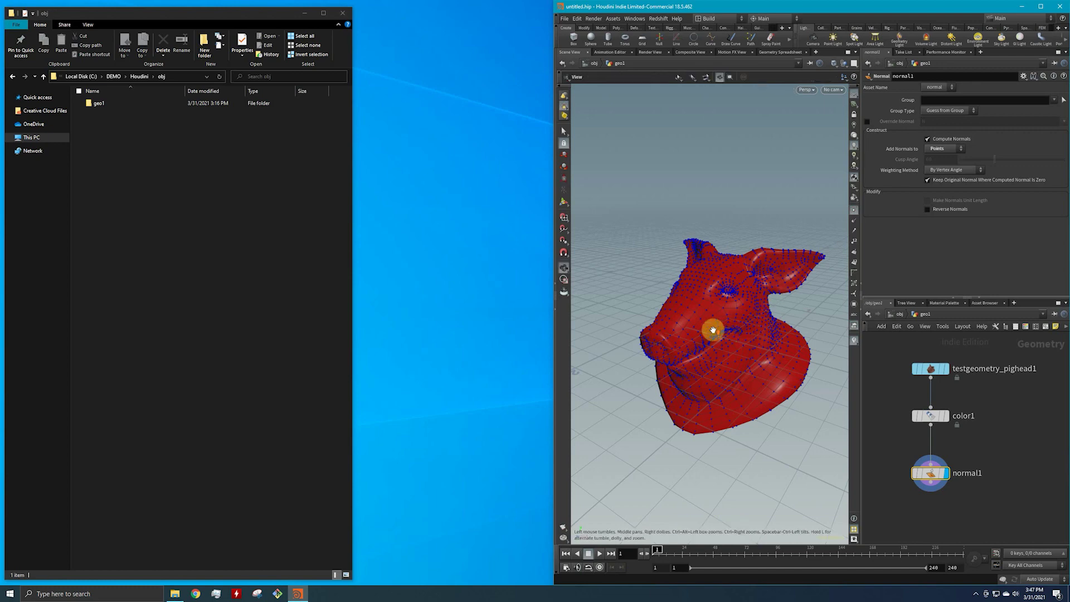
pyautogui.scroll(5, 701, 321)
pyautogui.moveTo(700, 321); pyautogui.dragTo(780, 292)
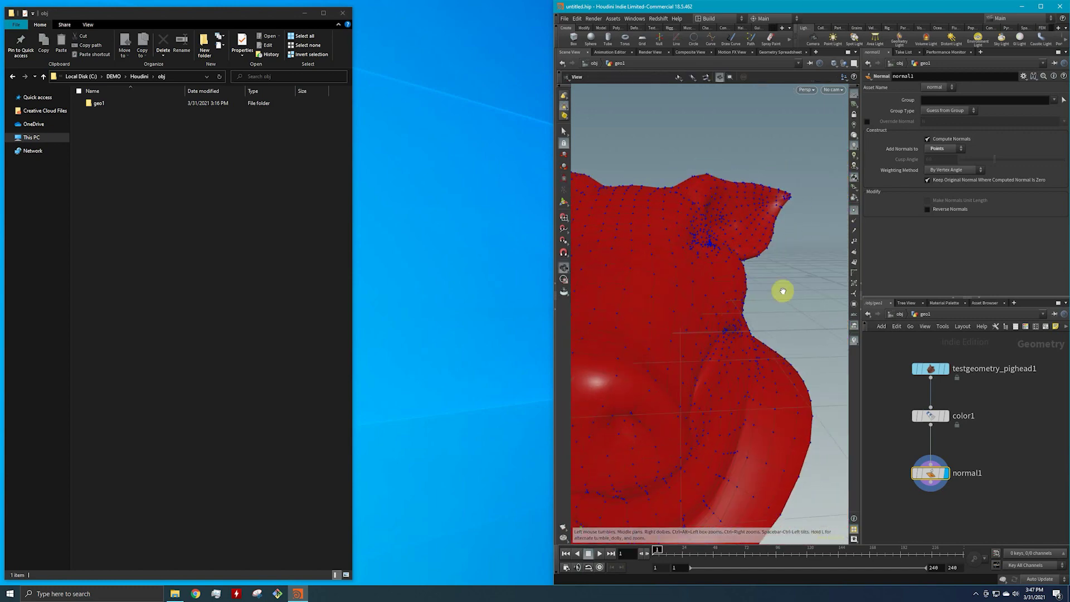
pyautogui.click(856, 223)
pyautogui.press('space')
pyautogui.moveTo(788, 253); pyautogui.dragTo(788, 255)
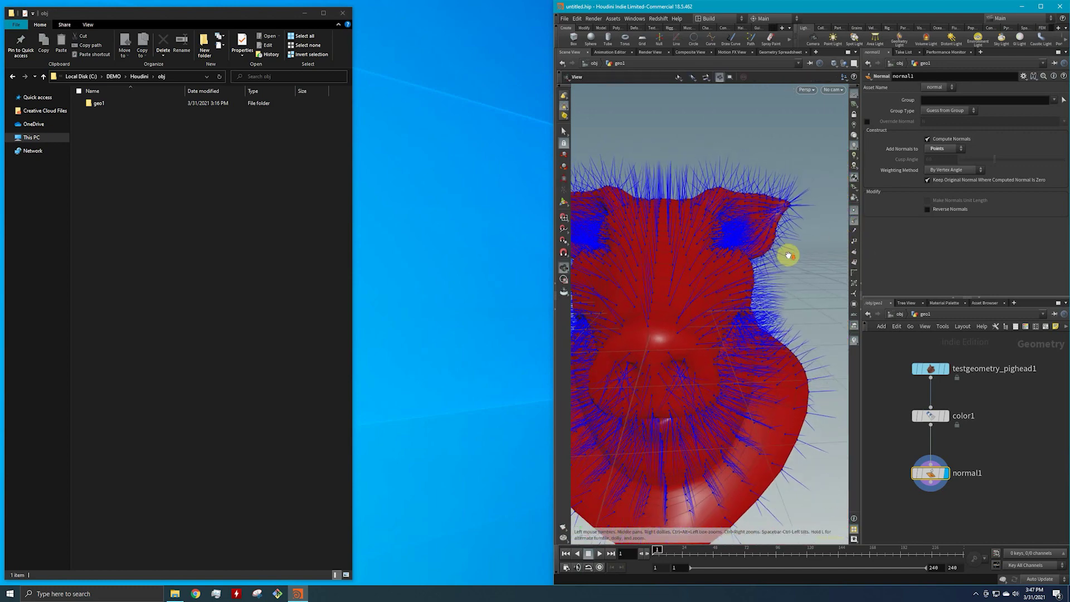
pyautogui.moveTo(914, 477)
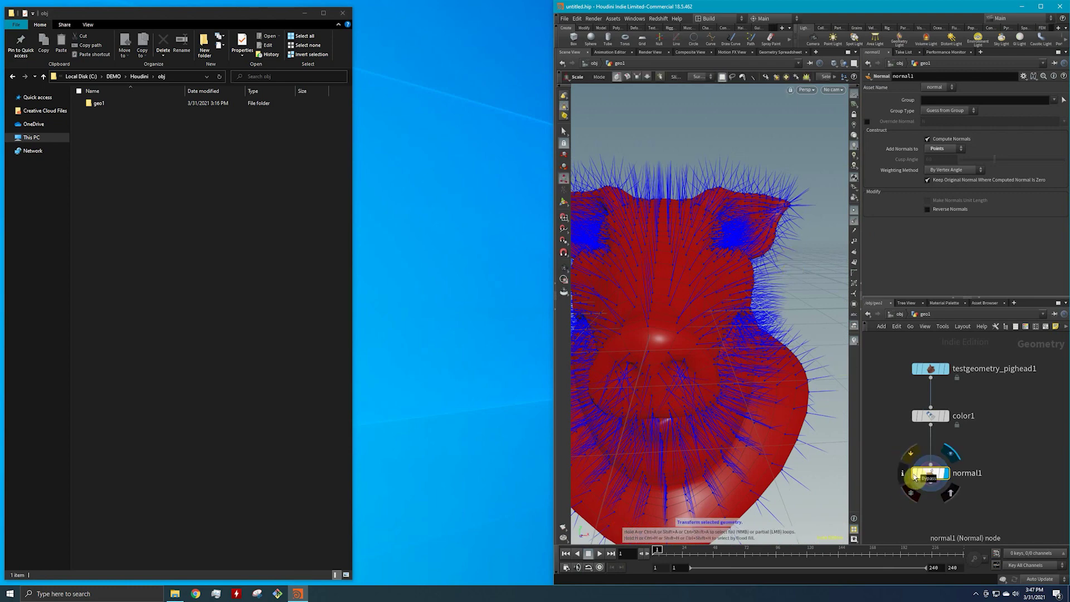
pyautogui.click(914, 478)
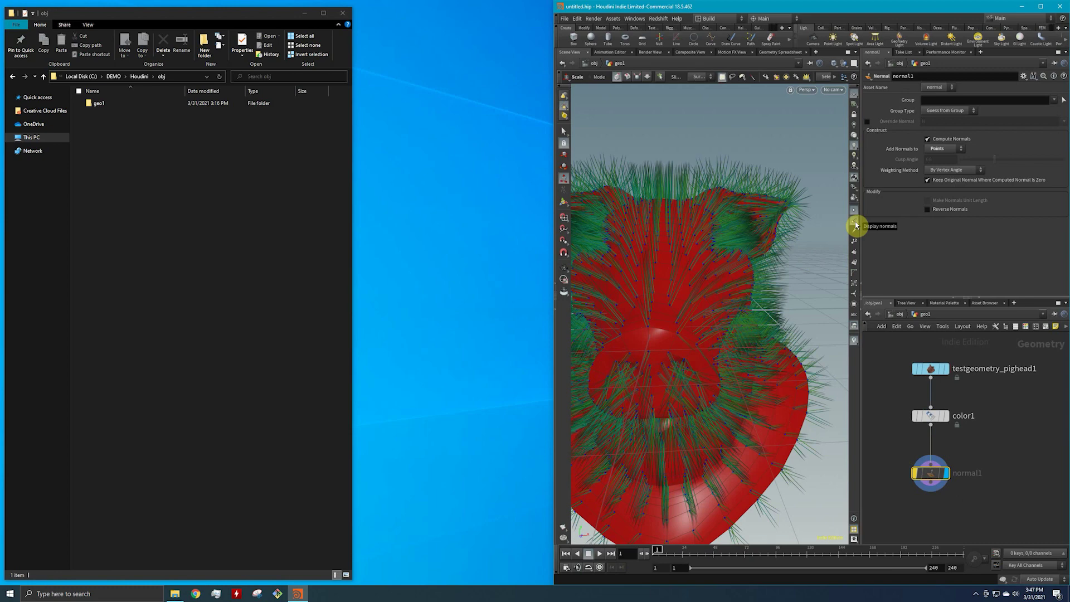
pyautogui.click(856, 224)
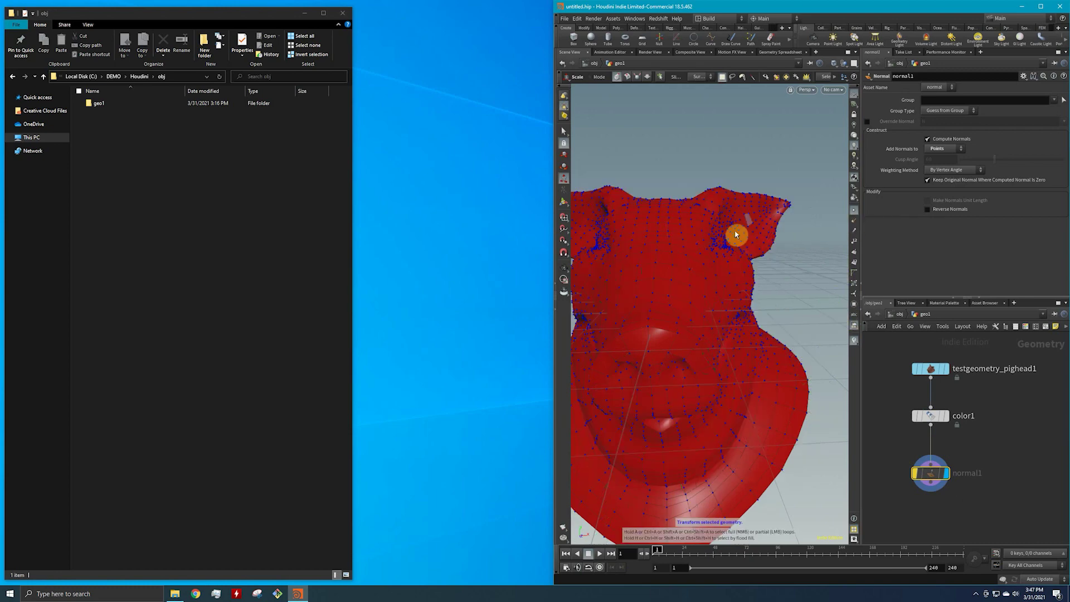
pyautogui.click(914, 473)
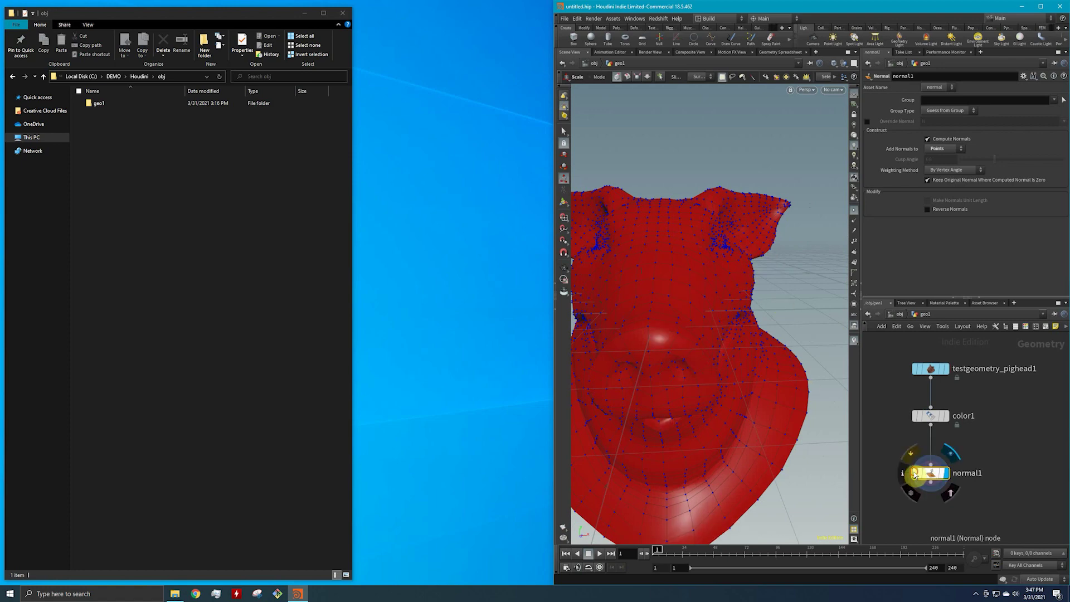
pyautogui.click(855, 224)
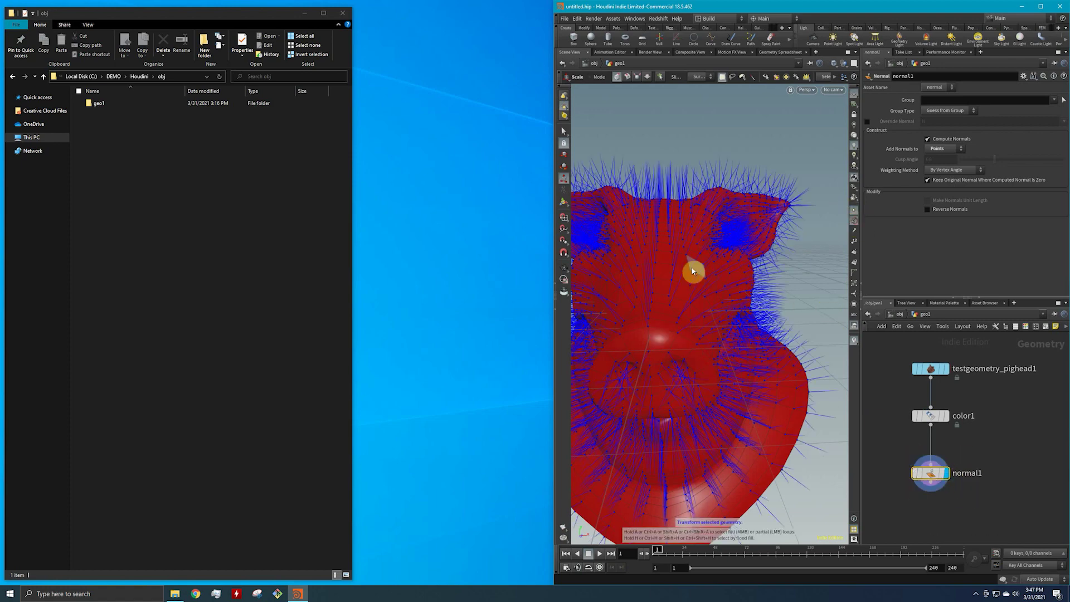
pyautogui.moveTo(733, 205); pyautogui.dragTo(734, 299)
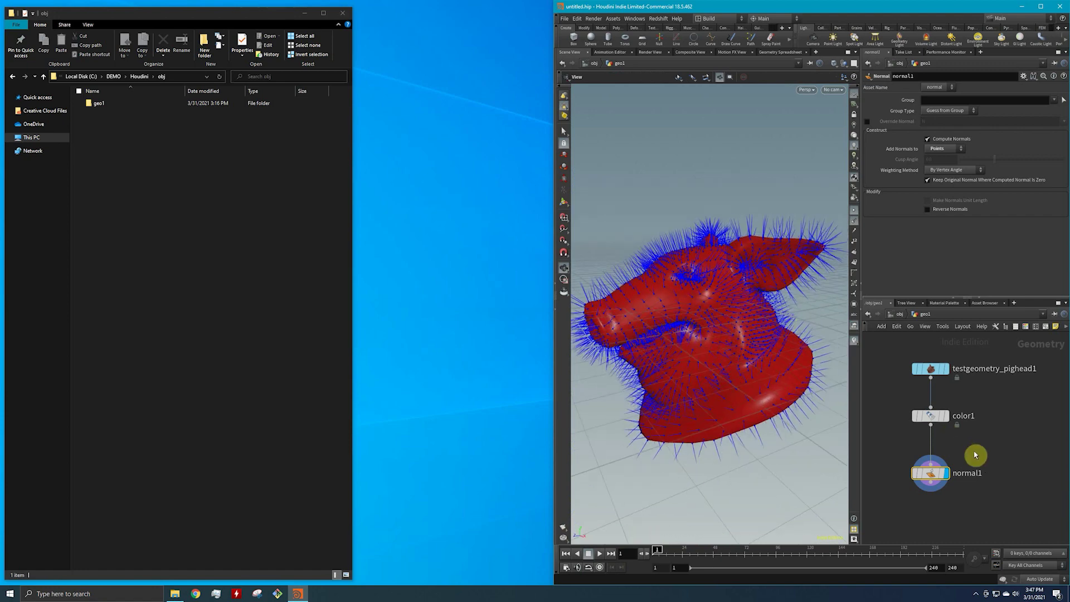
pyautogui.moveTo(976, 483); pyautogui.dragTo(976, 453, button='middle')
# - Add a scatter1 node below normal1 in the geo1 chain
pyautogui.press('Tab')
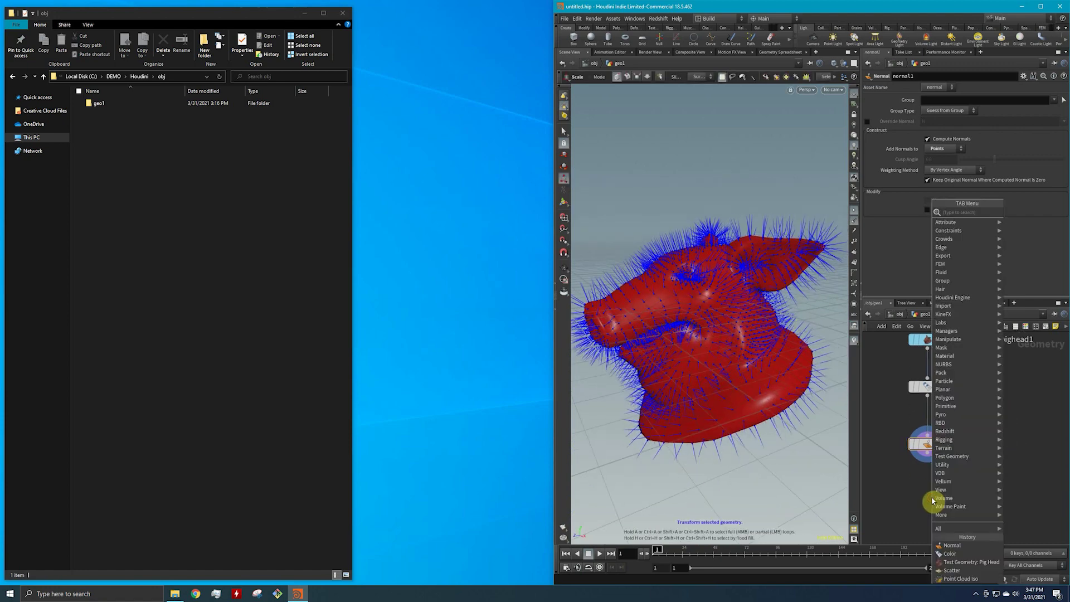
pyautogui.write('scatter')
pyautogui.press('Return')
pyautogui.click(934, 501)
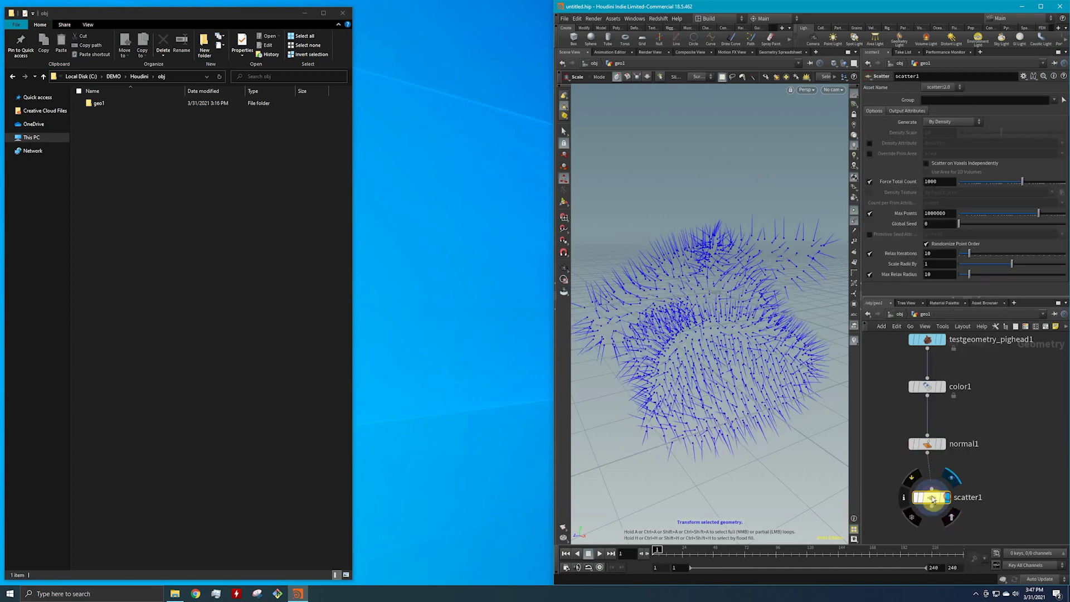
pyautogui.moveTo(934, 500); pyautogui.dragTo(933, 503)
# - Orbit around the scattered normals and hide the normal lines
pyautogui.click(715, 238)
pyautogui.moveTo(729, 322); pyautogui.dragTo(775, 321)
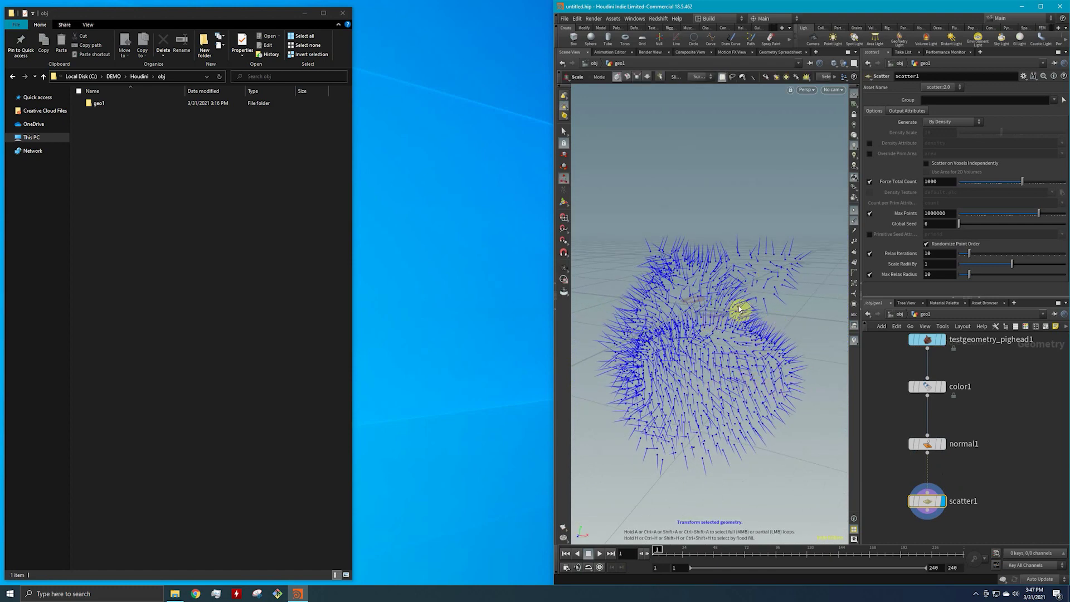
pyautogui.moveTo(747, 318); pyautogui.dragTo(724, 332)
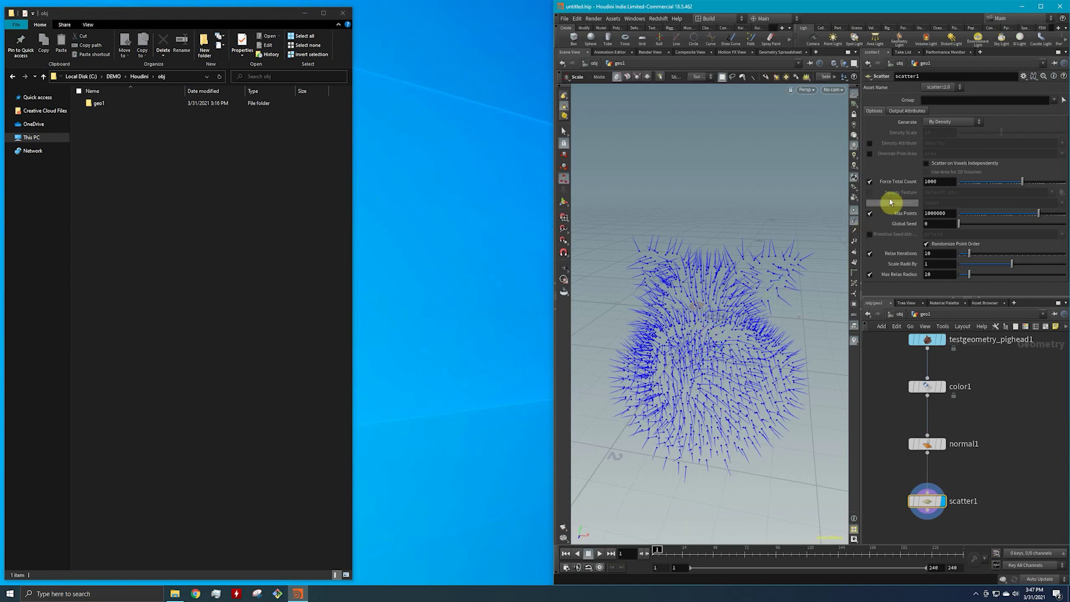
pyautogui.click(854, 227)
pyautogui.moveTo(783, 298); pyautogui.dragTo(752, 310)
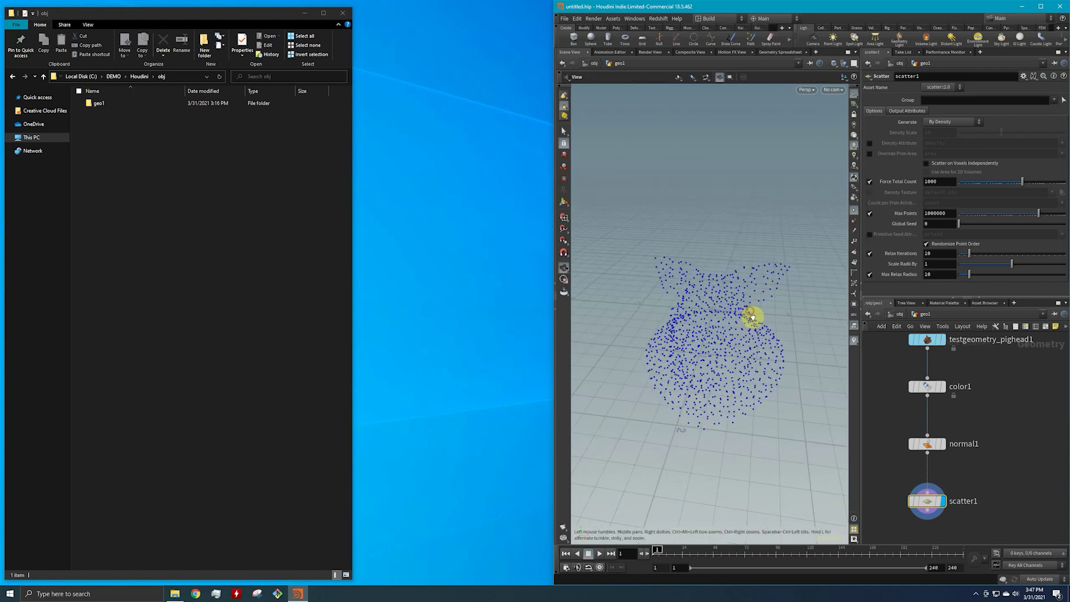
pyautogui.scroll(-2, 956, 388)
pyautogui.scroll(-2, 981, 412)
# - Display scatter1's 1000 scattered points and select scatter1 to view its parameters
pyautogui.moveTo(971, 497); pyautogui.dragTo(886, 361)
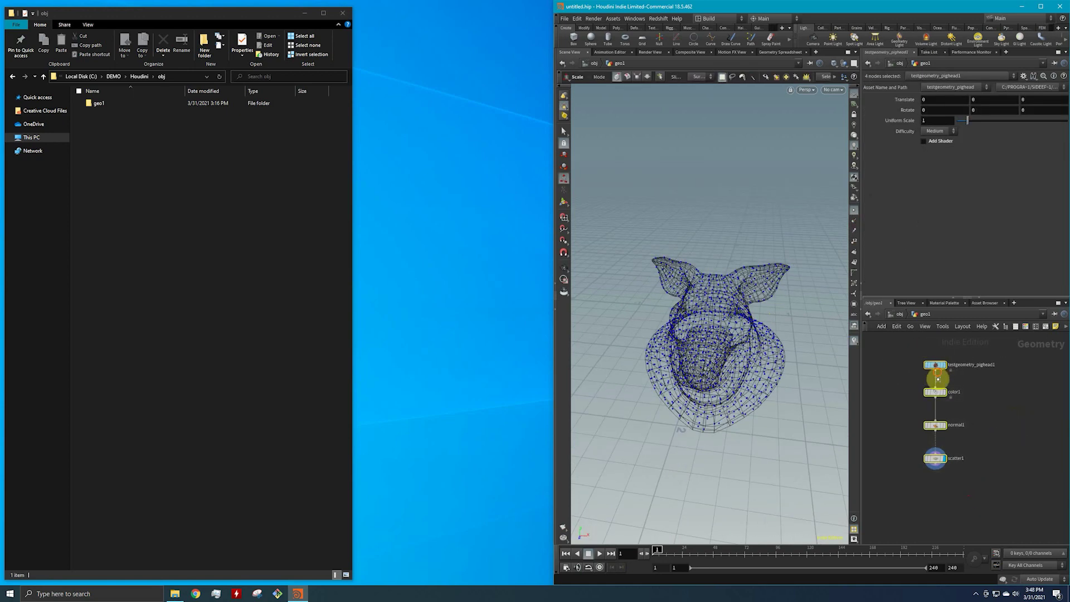
pyautogui.scroll(-1, 961, 391)
pyautogui.scroll(3, 962, 391)
pyautogui.click(979, 409)
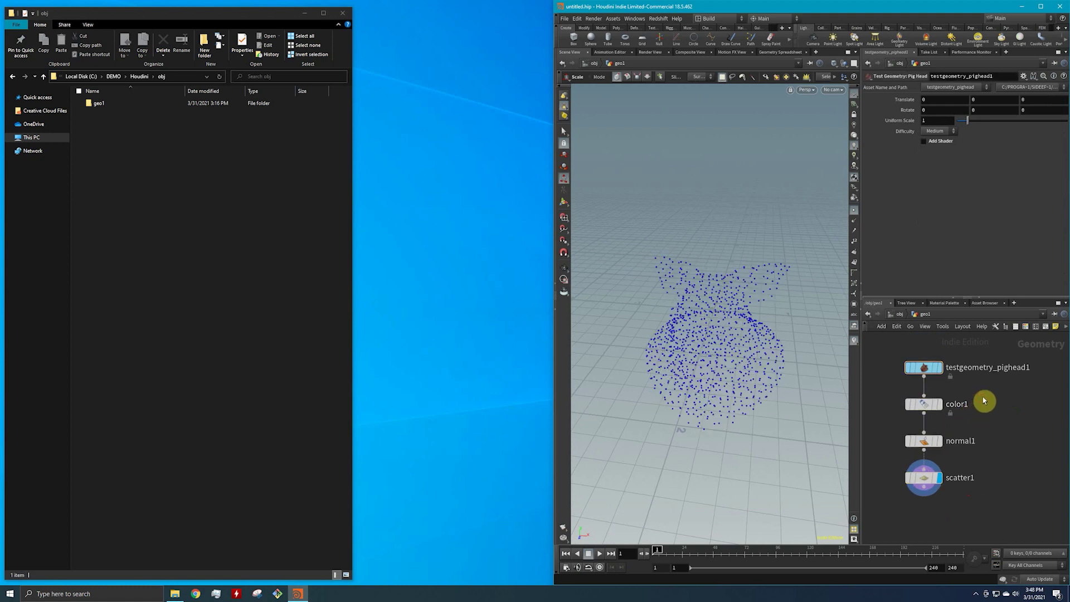
pyautogui.click(939, 367)
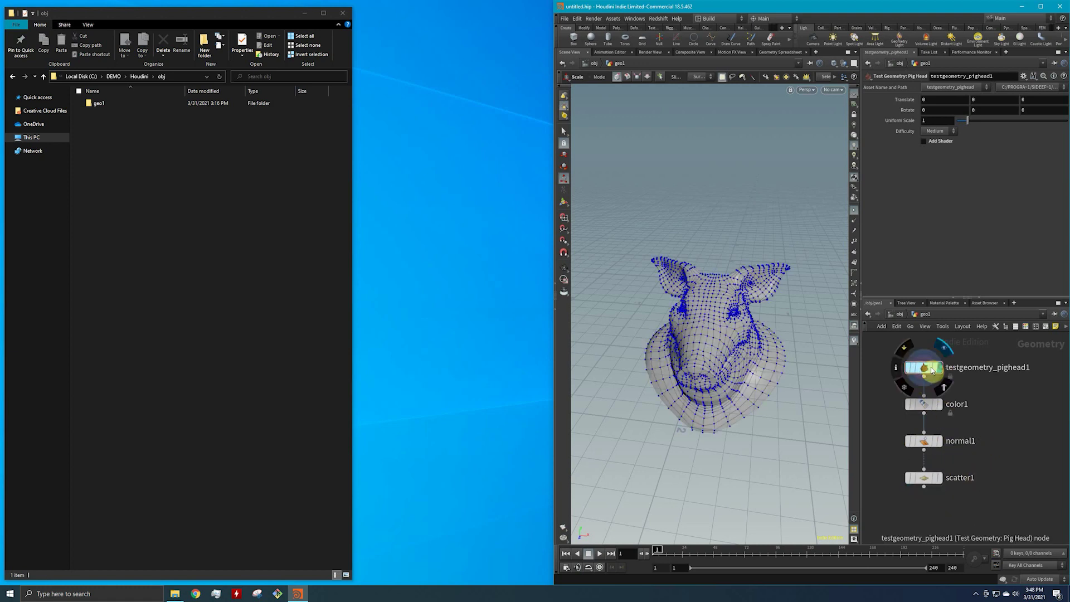
pyautogui.click(938, 477)
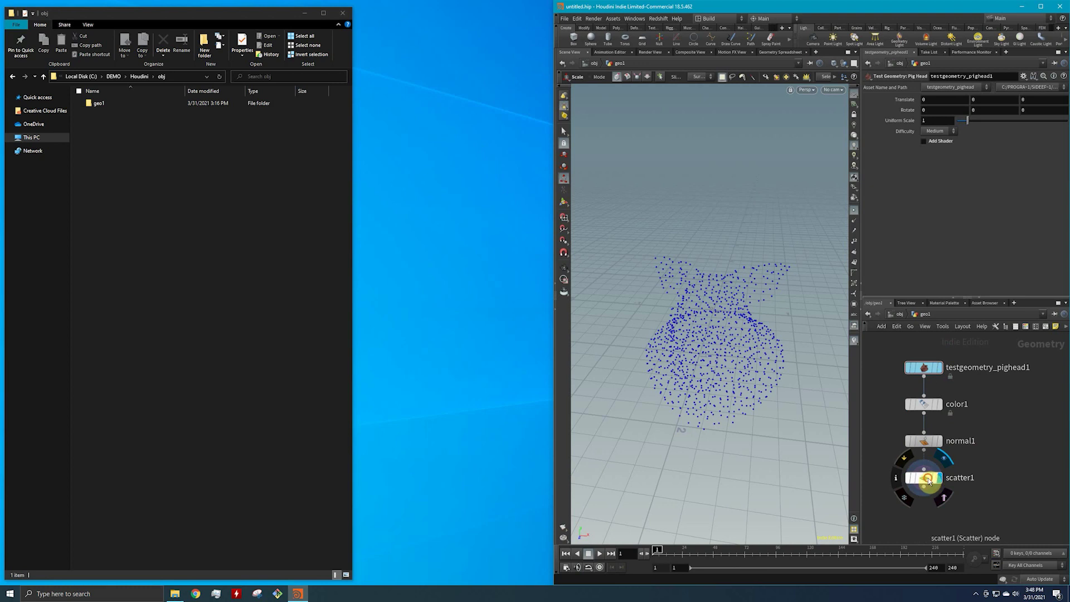
pyautogui.click(922, 478)
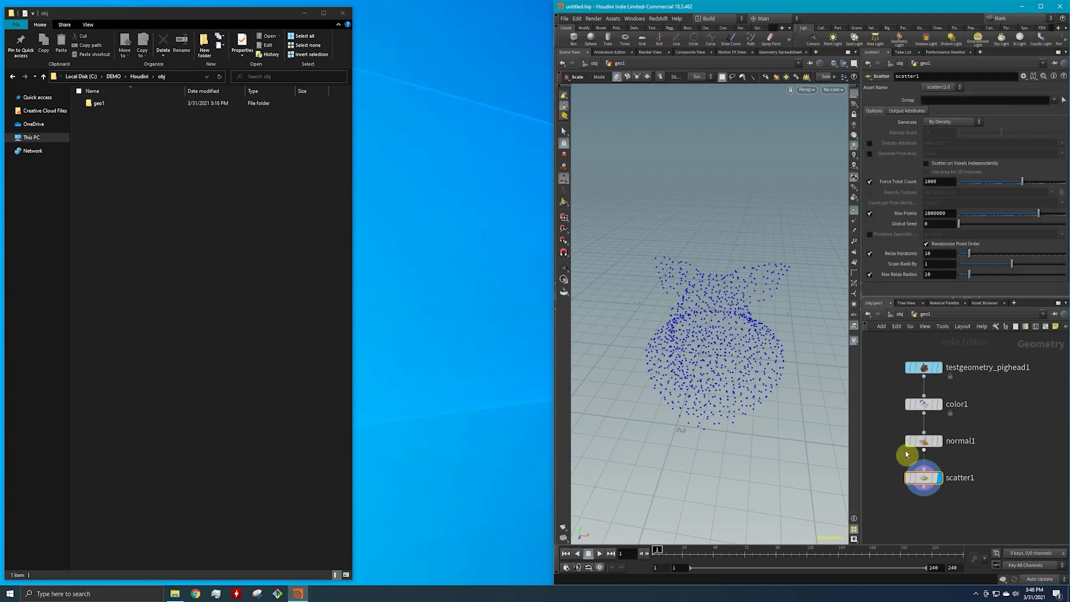
# - Open the geo1 folder and its notes, such as 02-add_color.txt and 04-scatter_points.txt, in Notepad
pyautogui.doubleClick(127, 108)
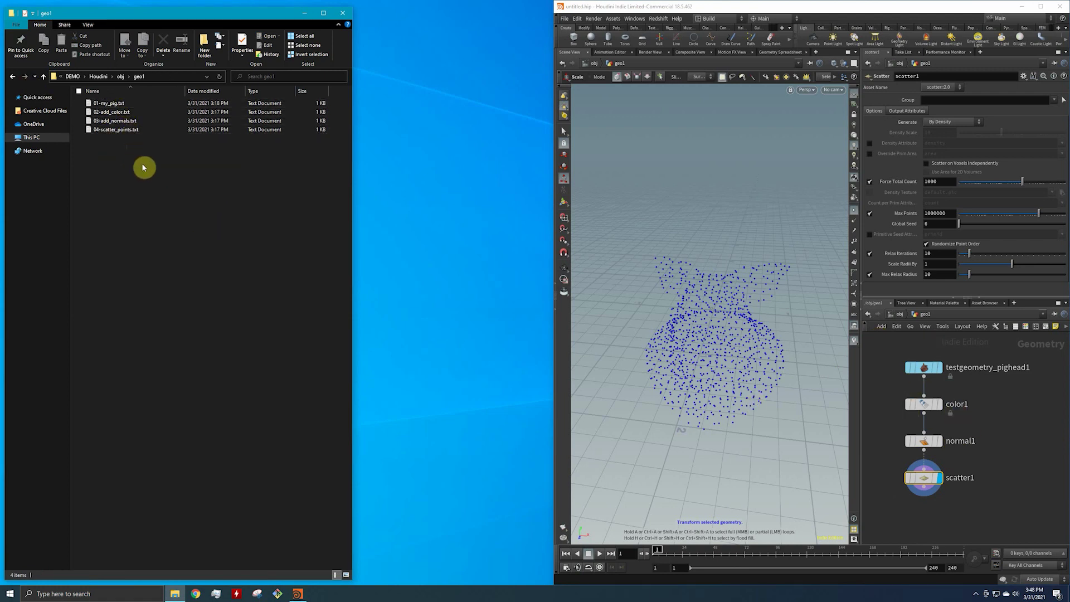
pyautogui.doubleClick(127, 111)
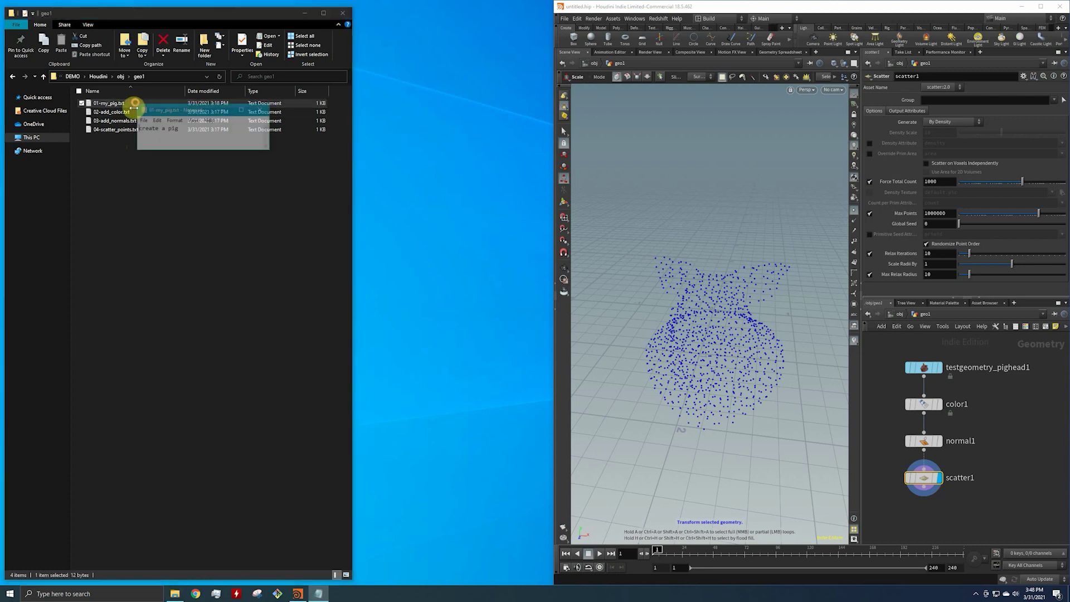
pyautogui.doubleClick(114, 129)
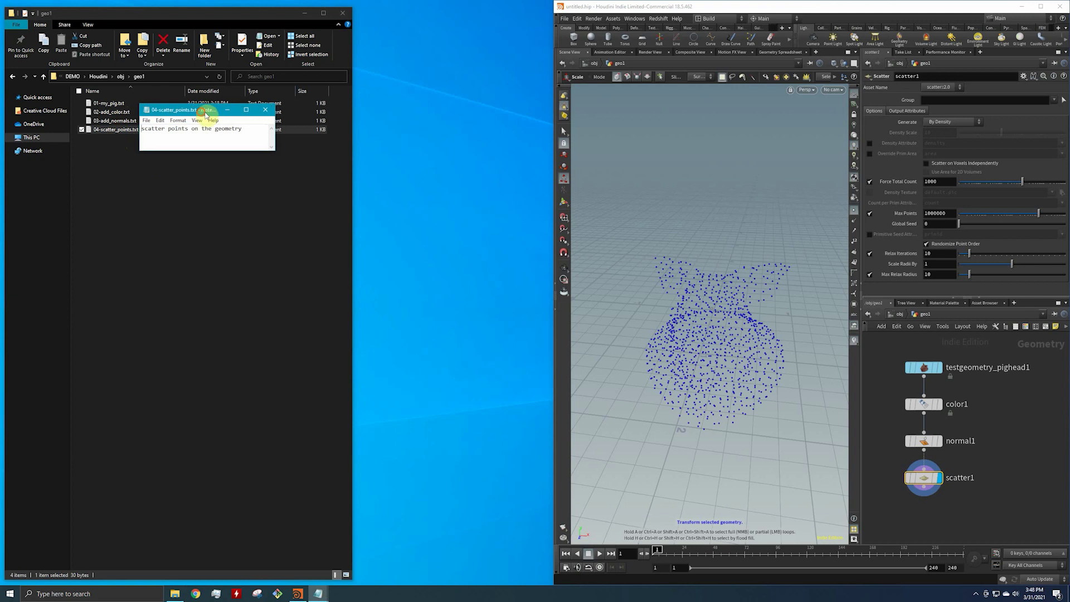
# - Stack the four Notepad notes vertically in order, my_pig through scatter_points
pyautogui.moveTo(209, 111); pyautogui.dragTo(436, 112)
pyautogui.click(305, 12)
pyautogui.moveTo(160, 103); pyautogui.dragTo(354, 206)
pyautogui.click(220, 107)
pyautogui.moveTo(197, 106); pyautogui.dragTo(416, 76)
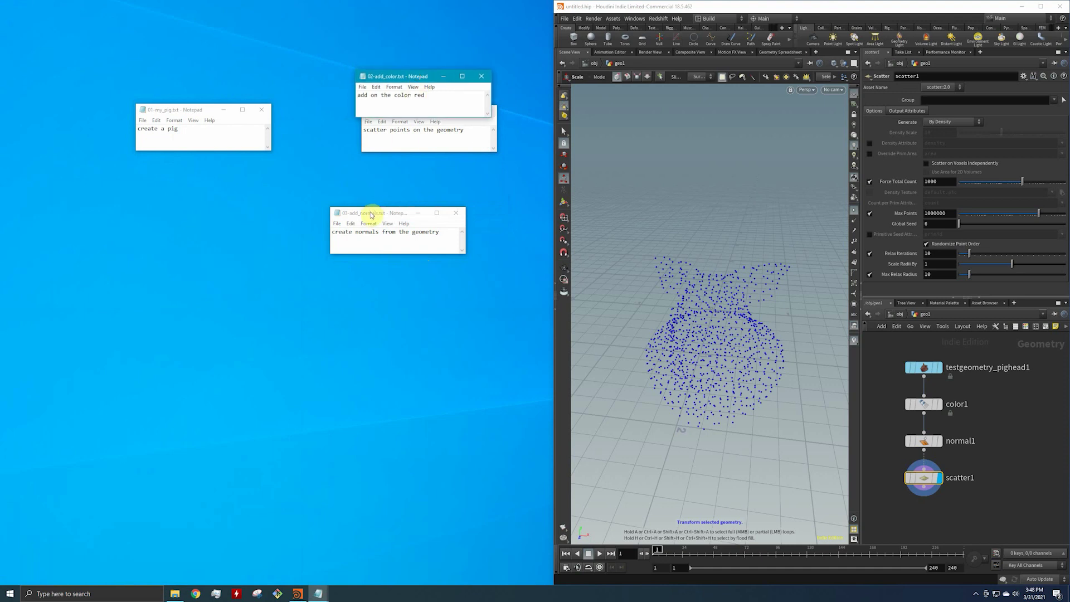
pyautogui.moveTo(371, 215); pyautogui.dragTo(397, 240)
pyautogui.click(426, 133)
pyautogui.moveTo(437, 115); pyautogui.dragTo(436, 275)
pyautogui.moveTo(204, 111); pyautogui.dragTo(424, 34)
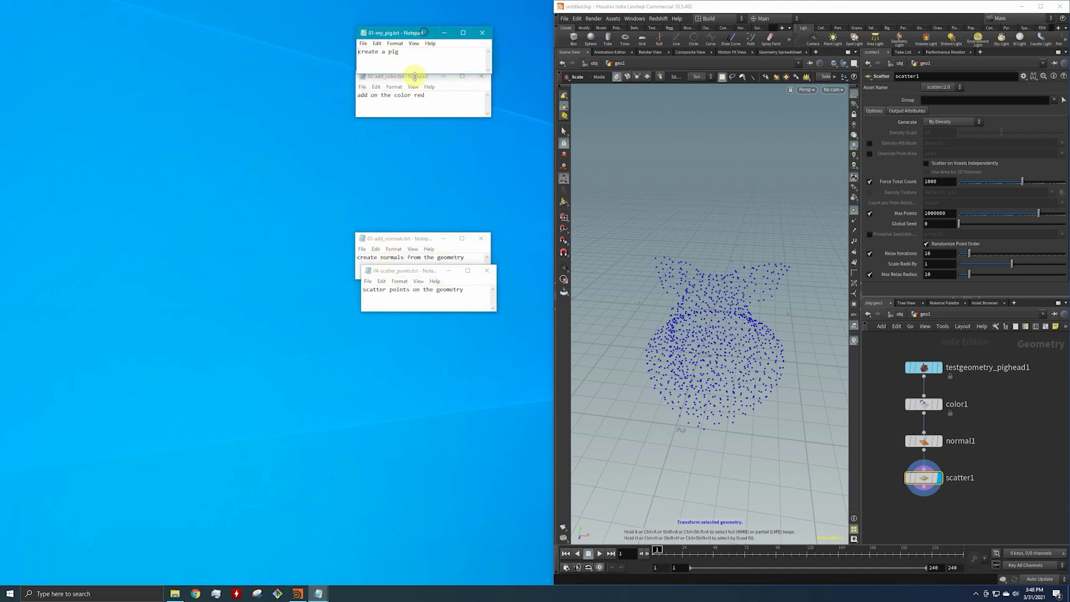
pyautogui.moveTo(415, 76); pyautogui.dragTo(418, 143)
pyautogui.moveTo(417, 37); pyautogui.dragTo(415, 93)
pyautogui.moveTo(424, 243); pyautogui.dragTo(424, 199)
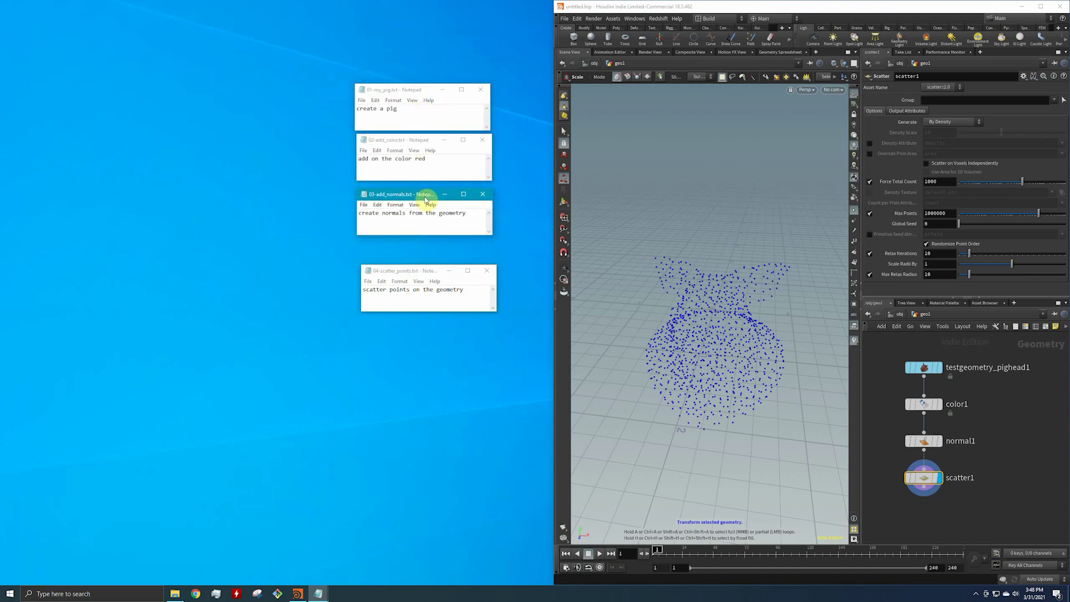
pyautogui.moveTo(414, 274); pyautogui.dragTo(409, 257)
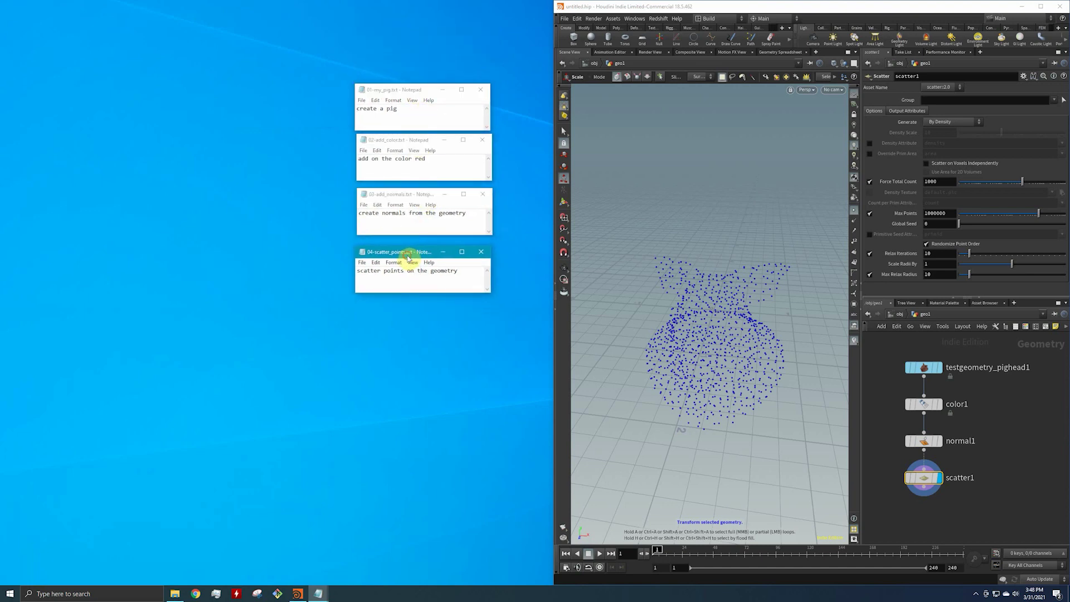
# - Select the pig head node in Houdini and nudge the my_pig note into place
pyautogui.click(297, 593)
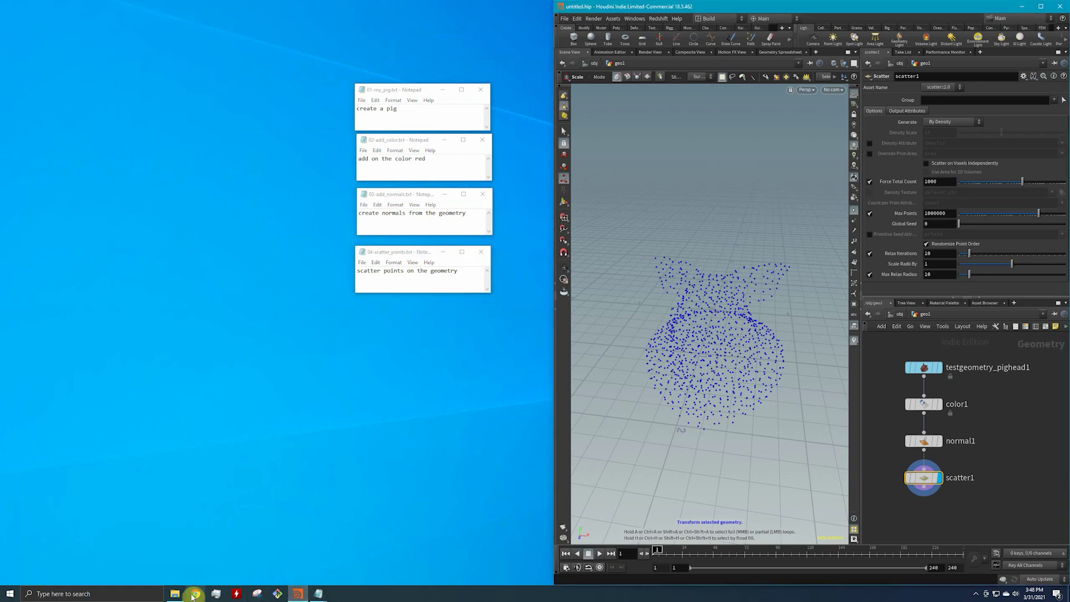
pyautogui.click(175, 594)
pyautogui.click(473, 352)
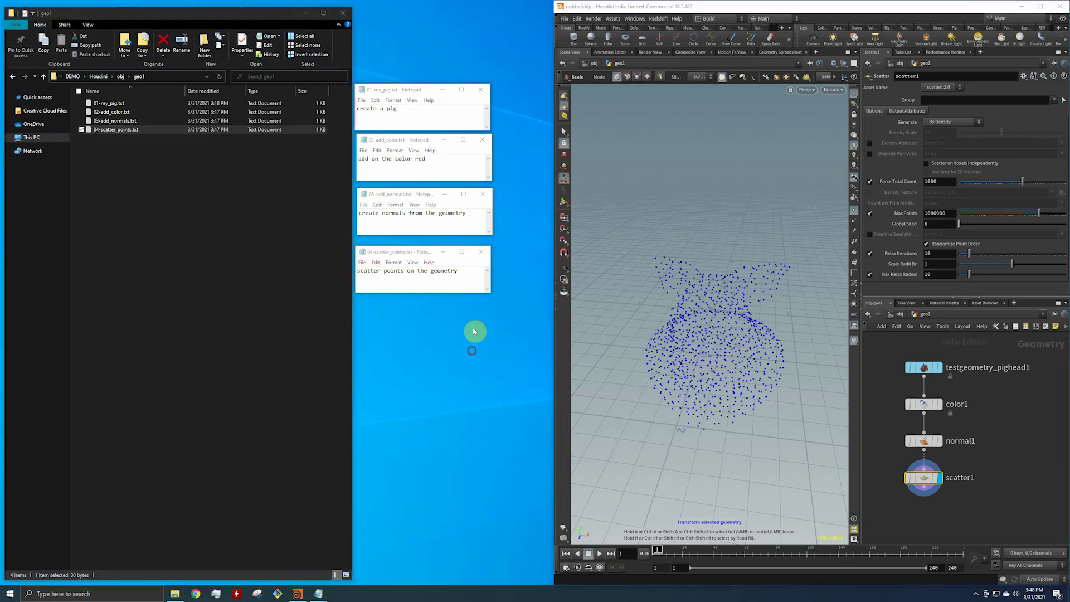
pyautogui.click(427, 103)
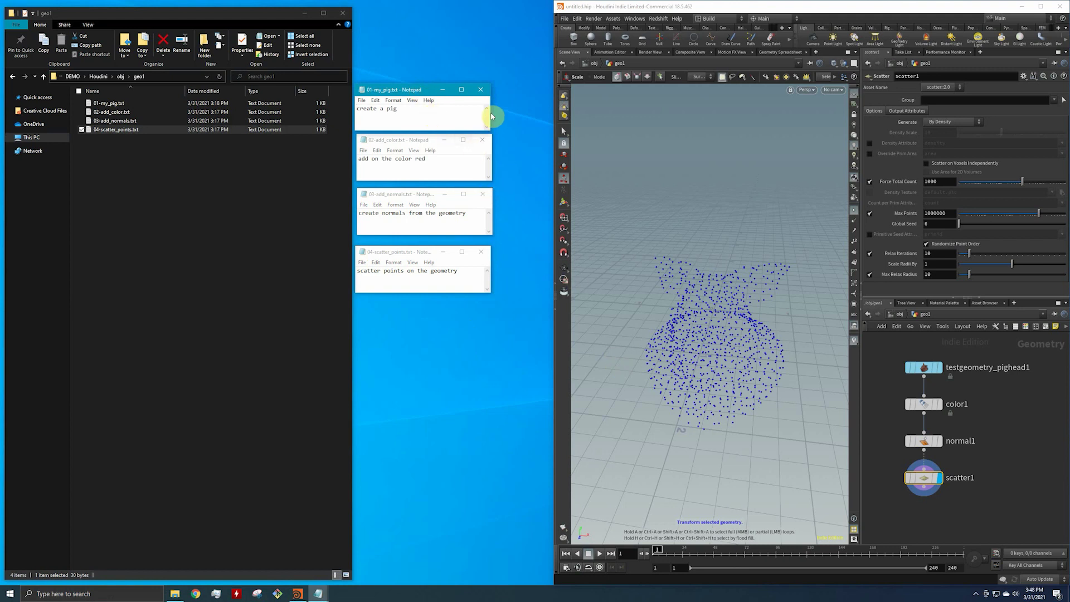
pyautogui.moveTo(414, 91); pyautogui.dragTo(425, 71)
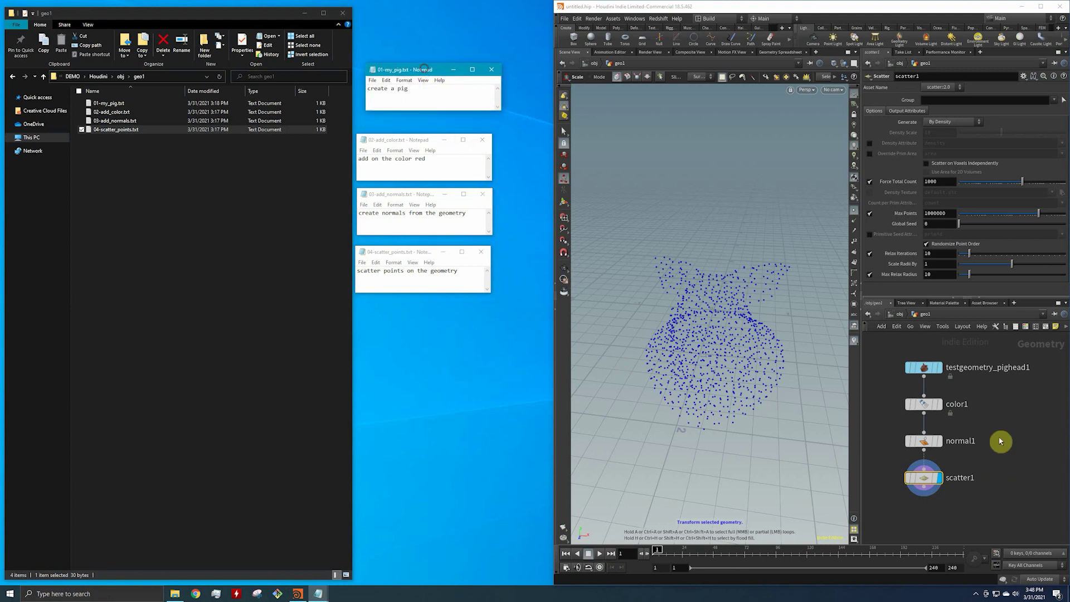
pyautogui.click(924, 367)
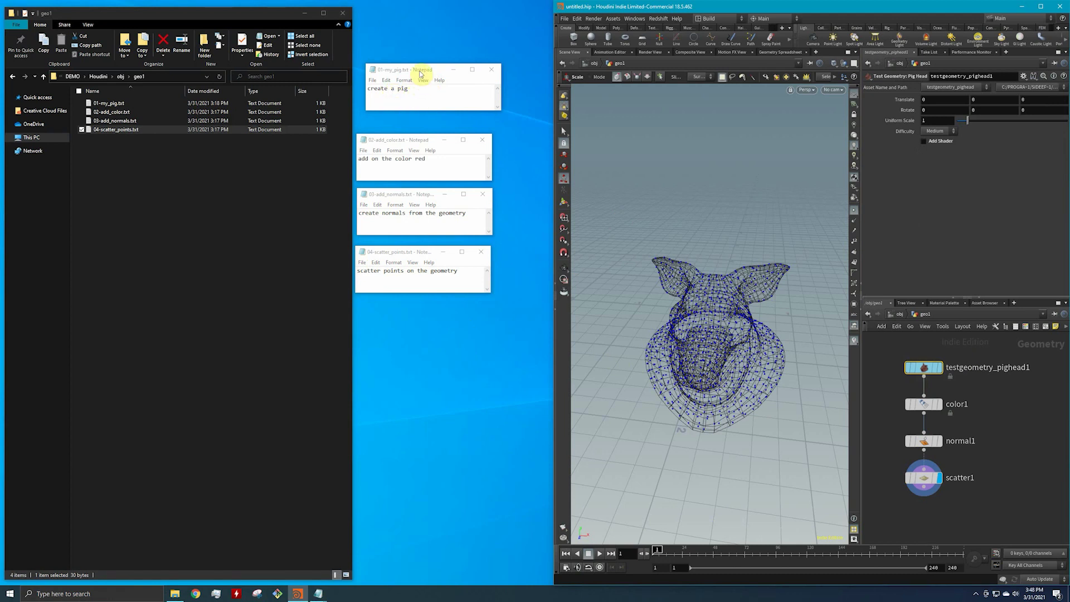
pyautogui.moveTo(420, 74); pyautogui.dragTo(426, 76)
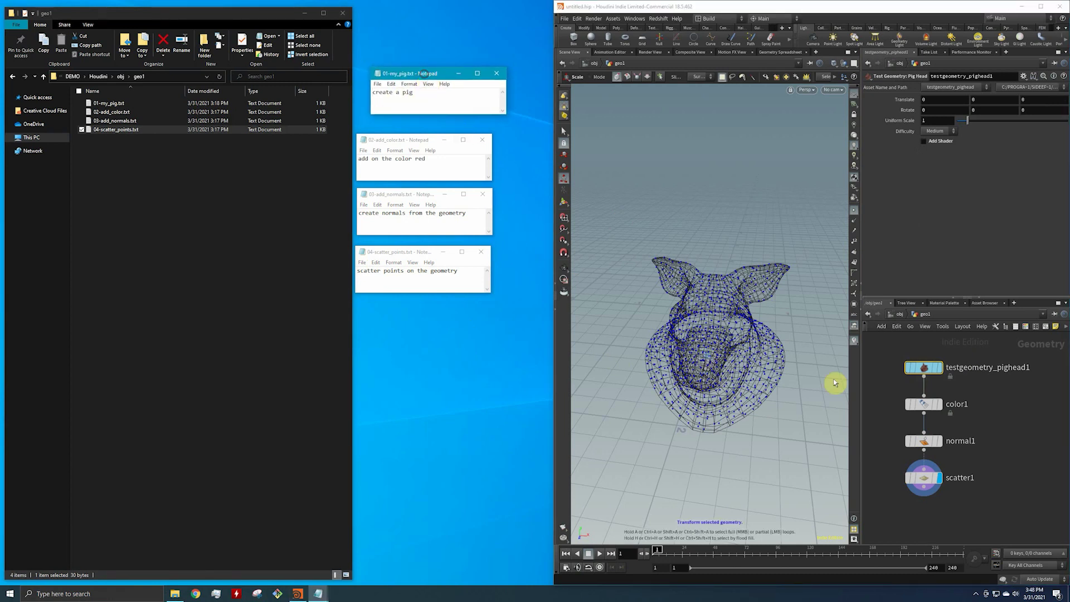
# - Display the pig head with point overlay off, then display and select color1 to show red
pyautogui.click(940, 368)
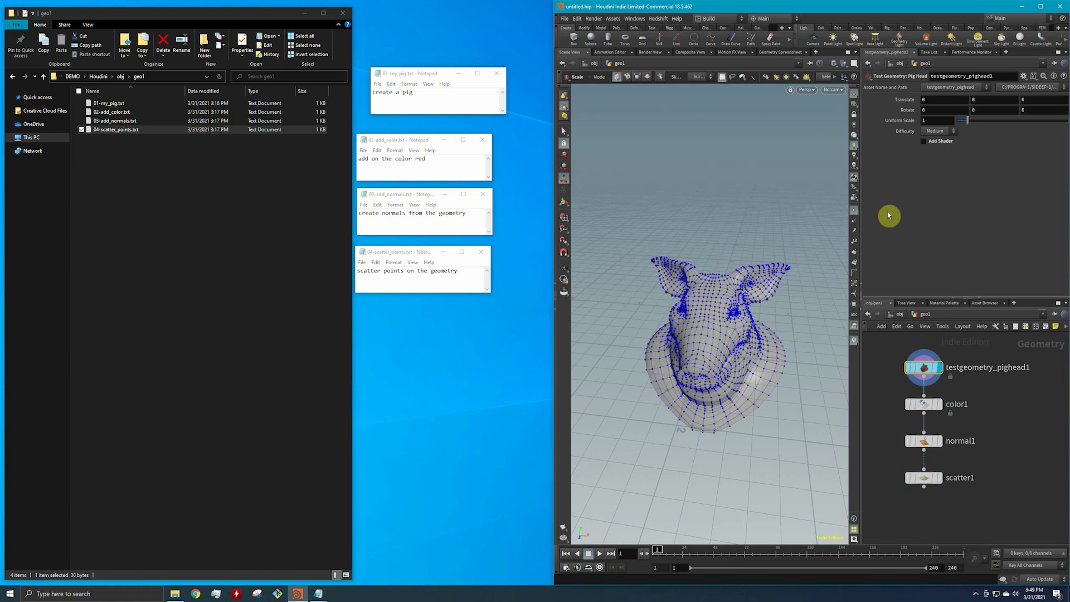
pyautogui.click(854, 211)
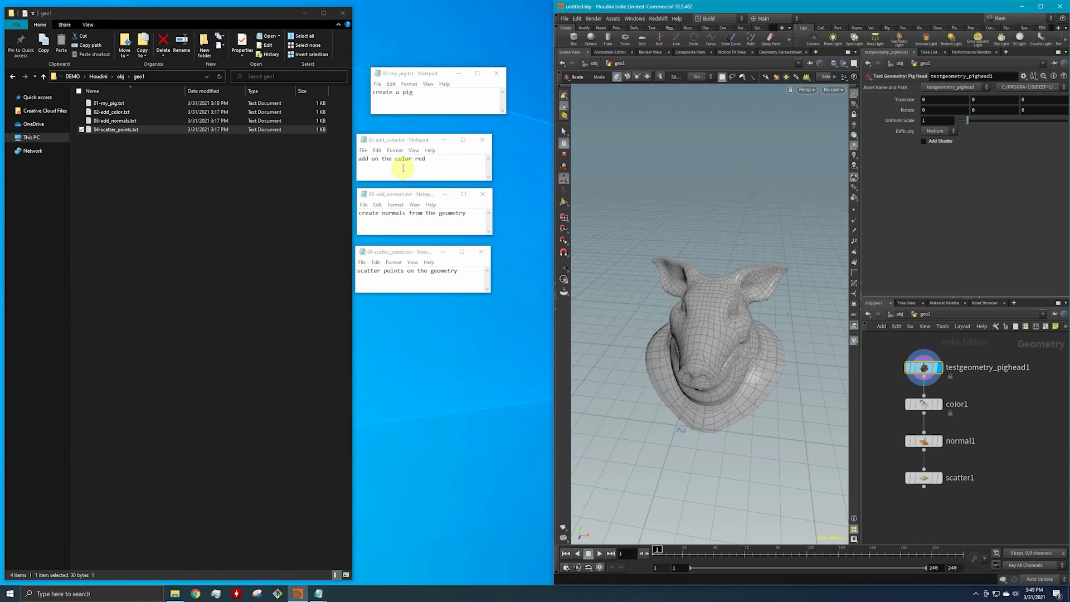
pyautogui.moveTo(409, 144); pyautogui.dragTo(421, 134)
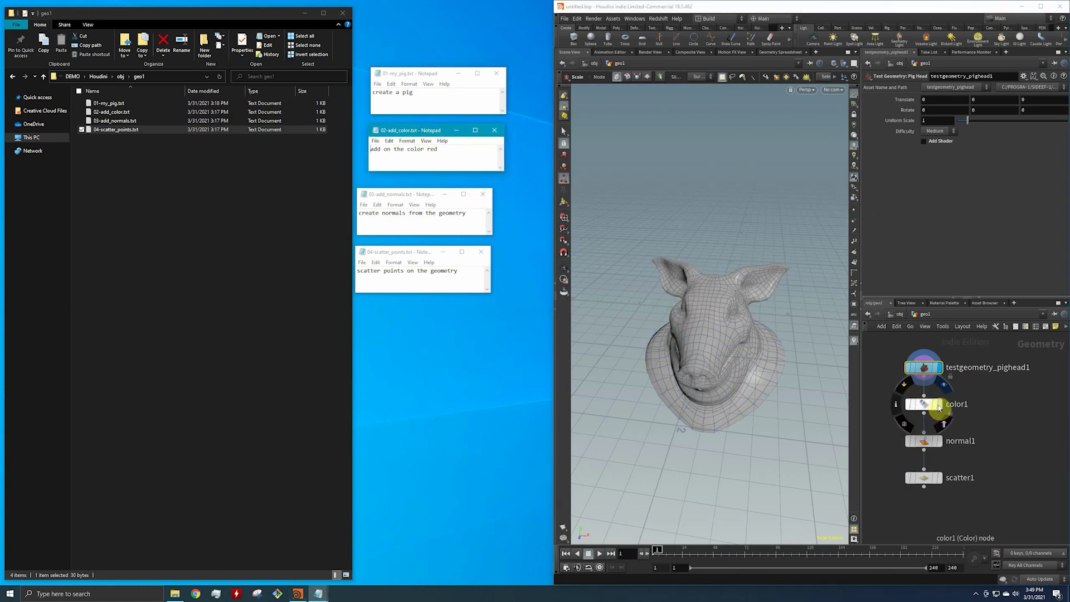
pyautogui.click(940, 404)
pyautogui.click(928, 409)
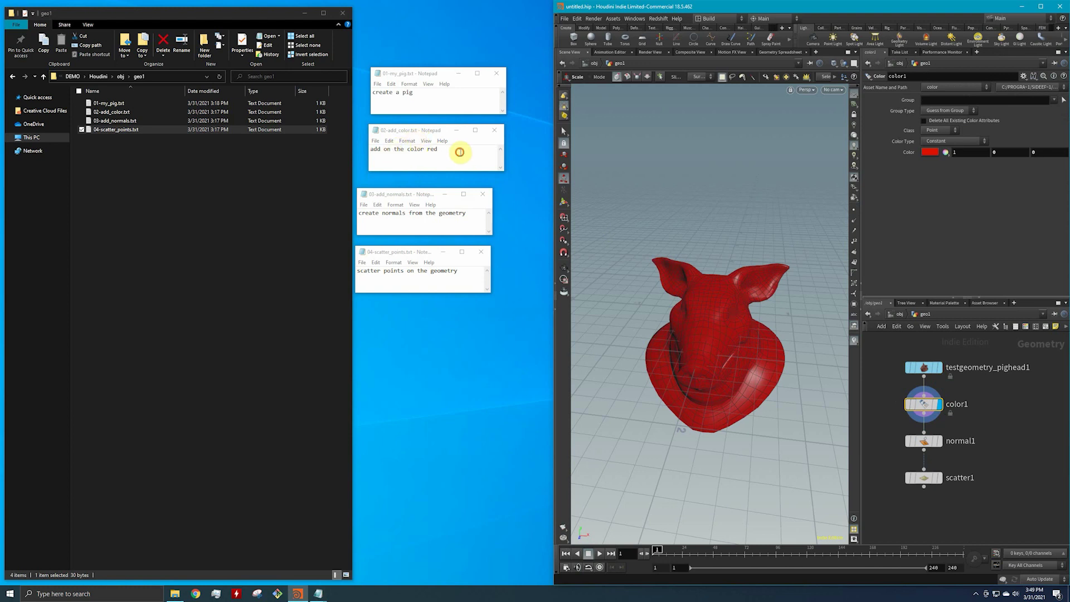
pyautogui.moveTo(460, 152); pyautogui.dragTo(405, 128)
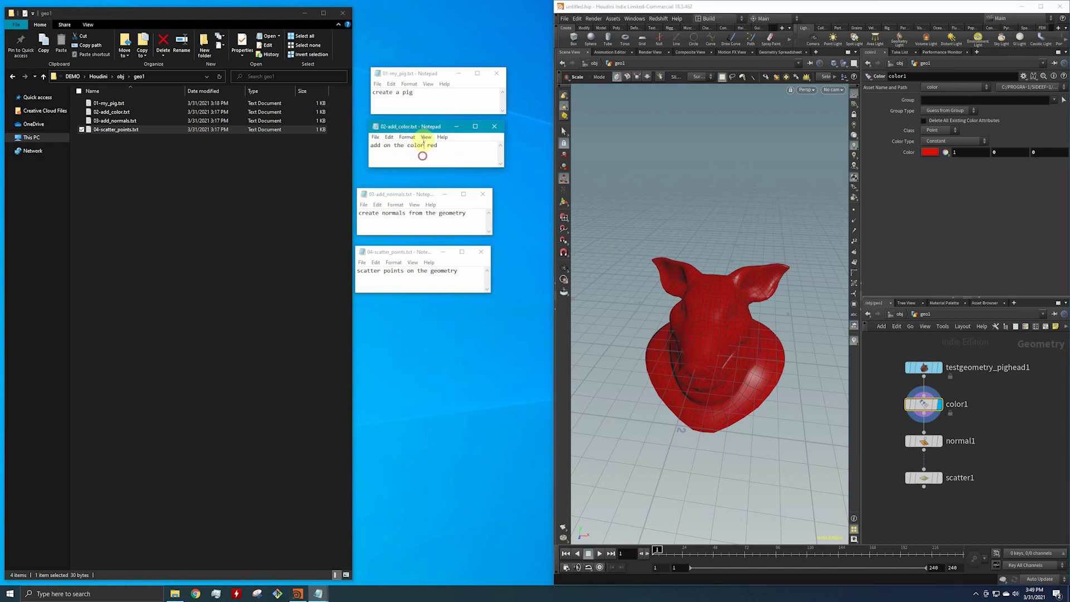
# - Display and select normal1, then scatter1, aligning their notes alongside
pyautogui.click(455, 189)
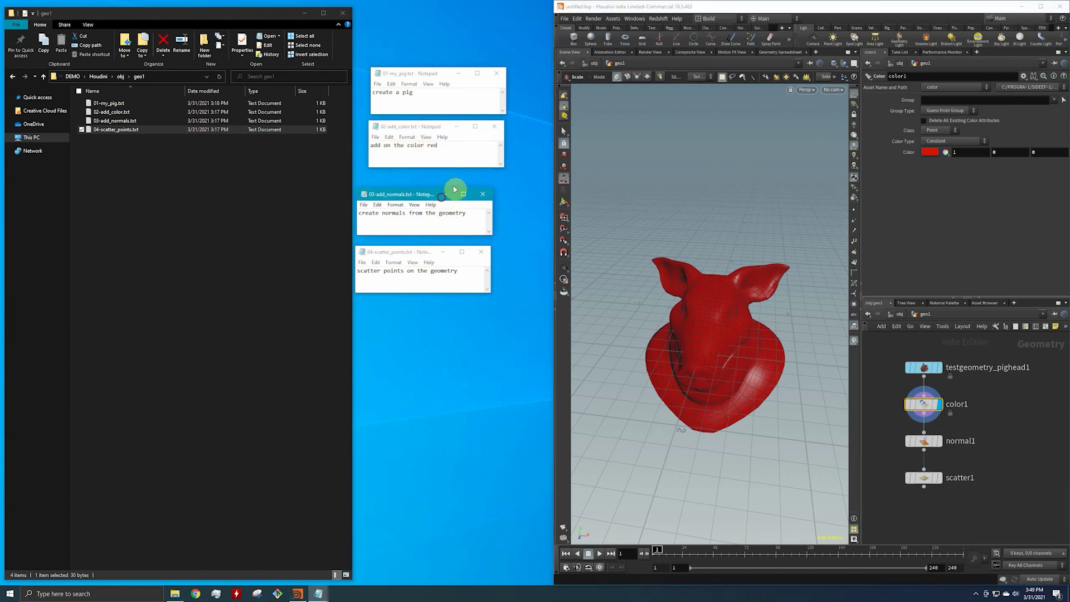
pyautogui.moveTo(417, 197); pyautogui.dragTo(427, 182)
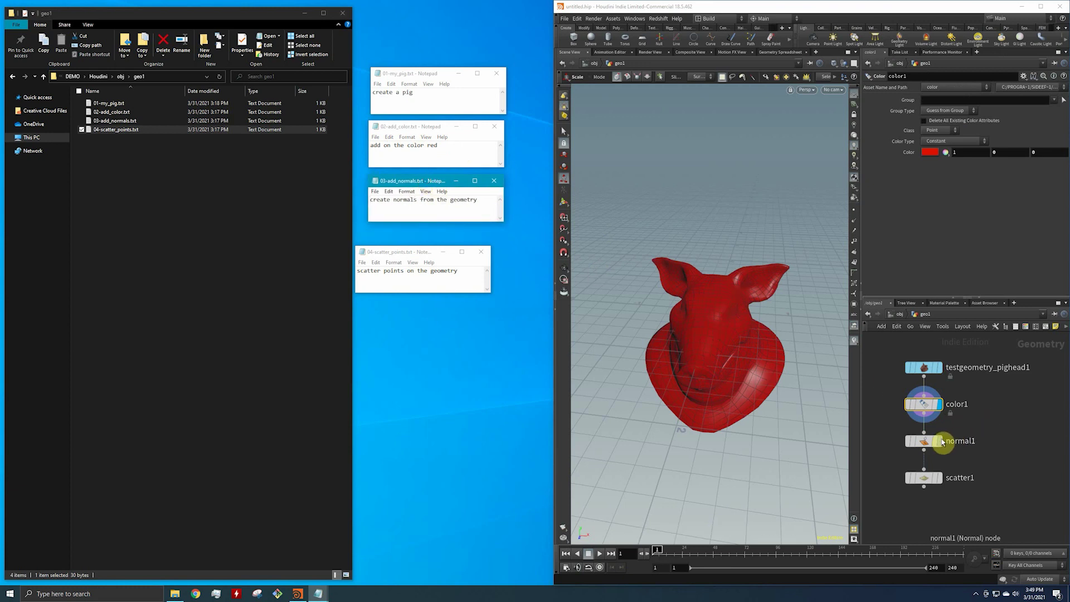
pyautogui.click(932, 442)
pyautogui.click(928, 443)
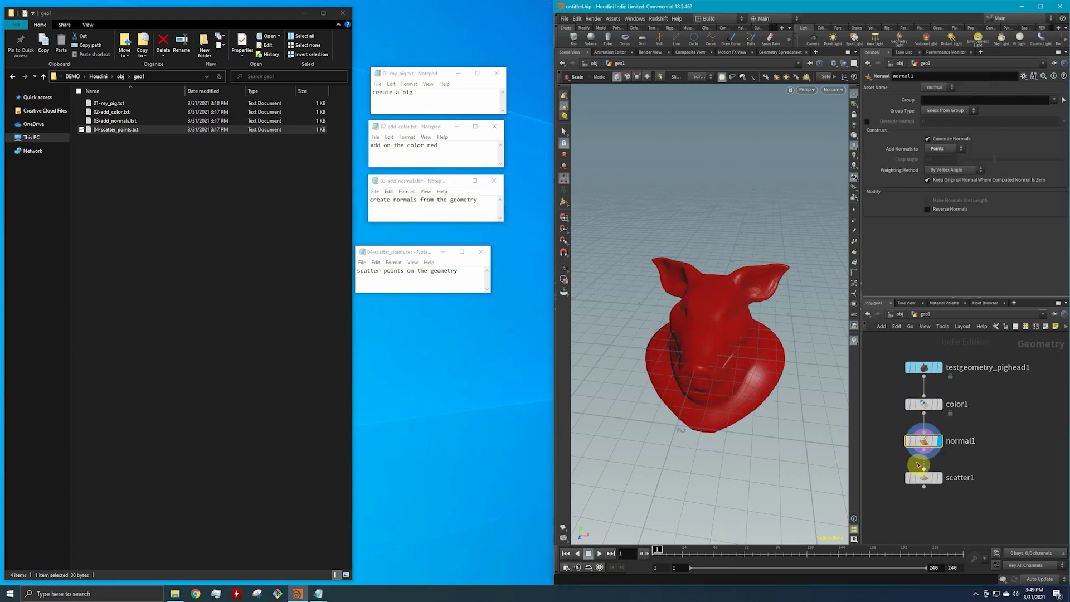
pyautogui.click(938, 478)
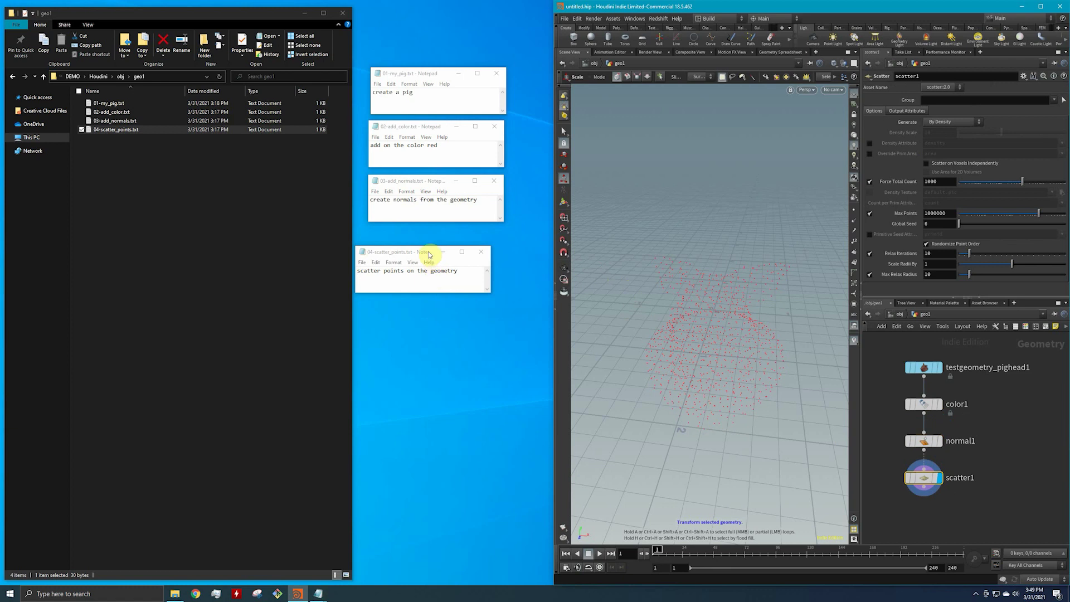
pyautogui.moveTo(429, 255); pyautogui.dragTo(439, 248)
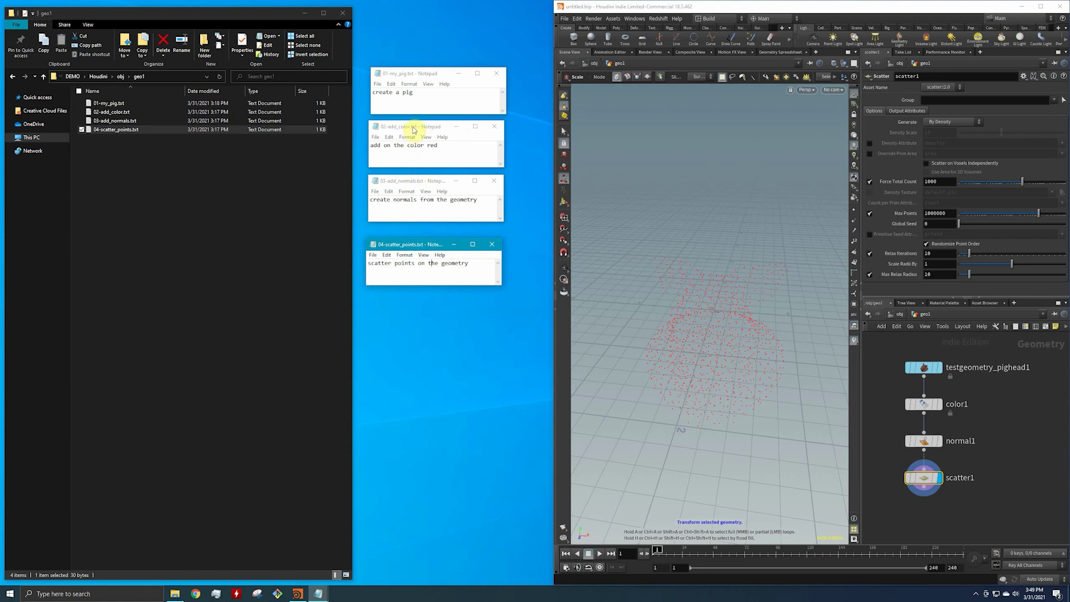
# - Move color1 after scatter1 so red scattered points show with normals, and reposition normal1
pyautogui.moveTo(413, 130); pyautogui.dragTo(413, 309)
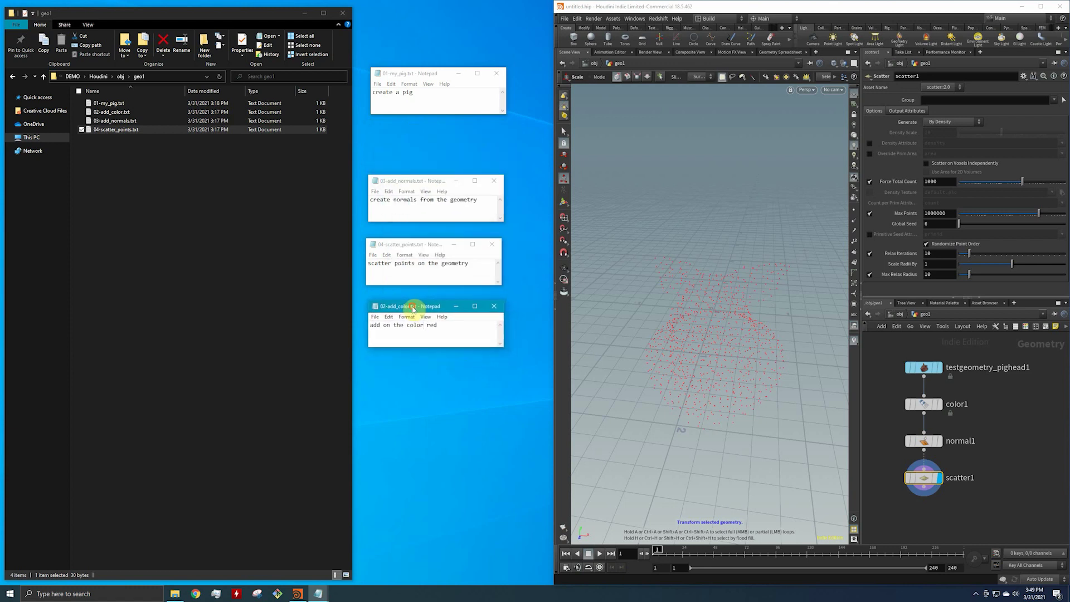
pyautogui.moveTo(938, 407)
pyautogui.scroll(-1, 967, 411)
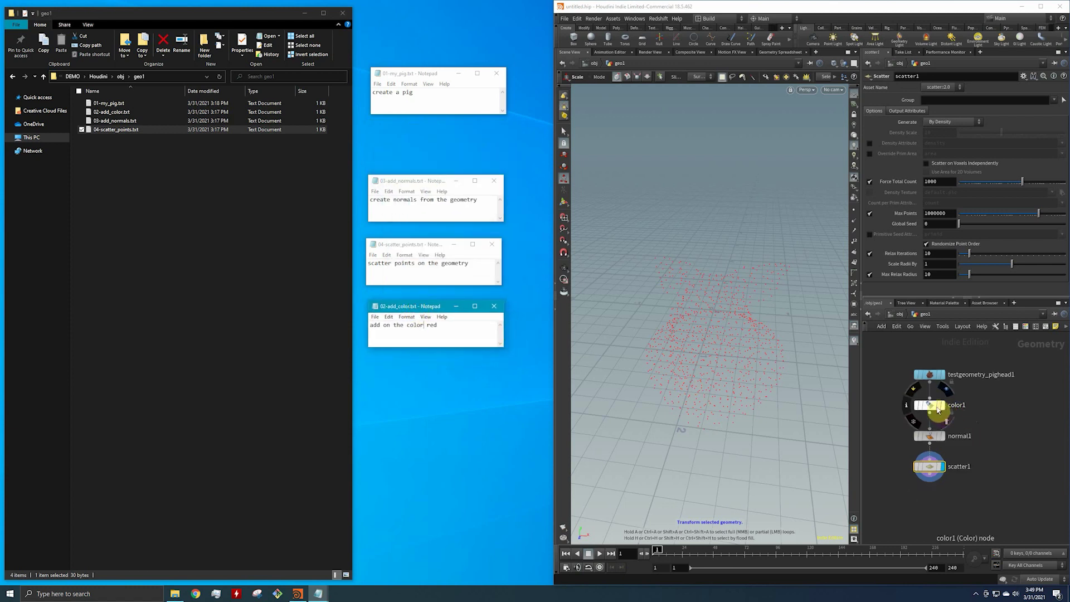
pyautogui.moveTo(939, 411); pyautogui.dragTo(931, 479)
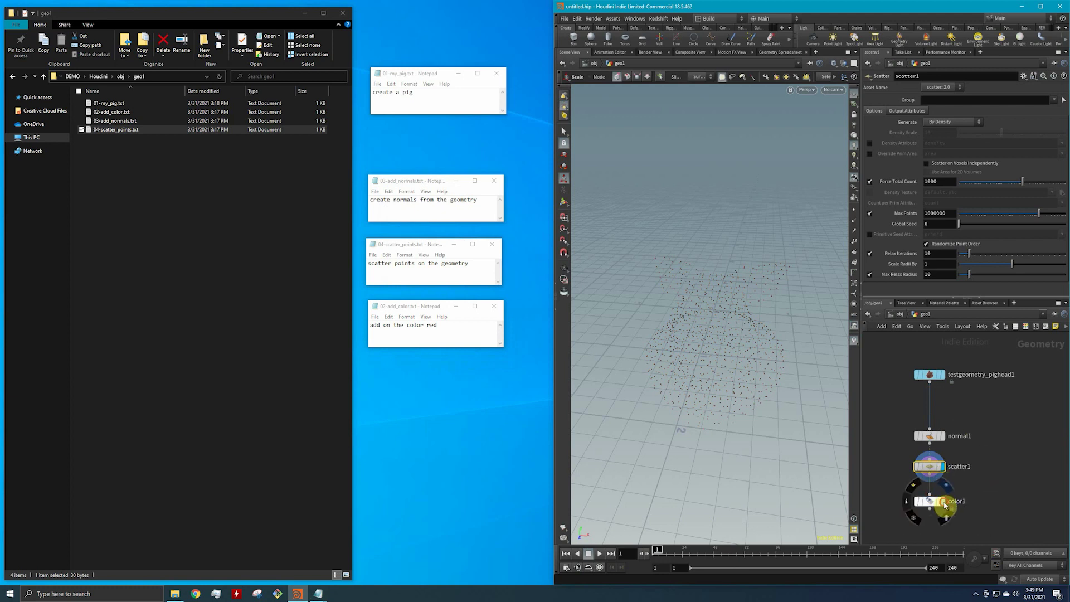
pyautogui.click(941, 500)
pyautogui.scroll(1, 979, 449)
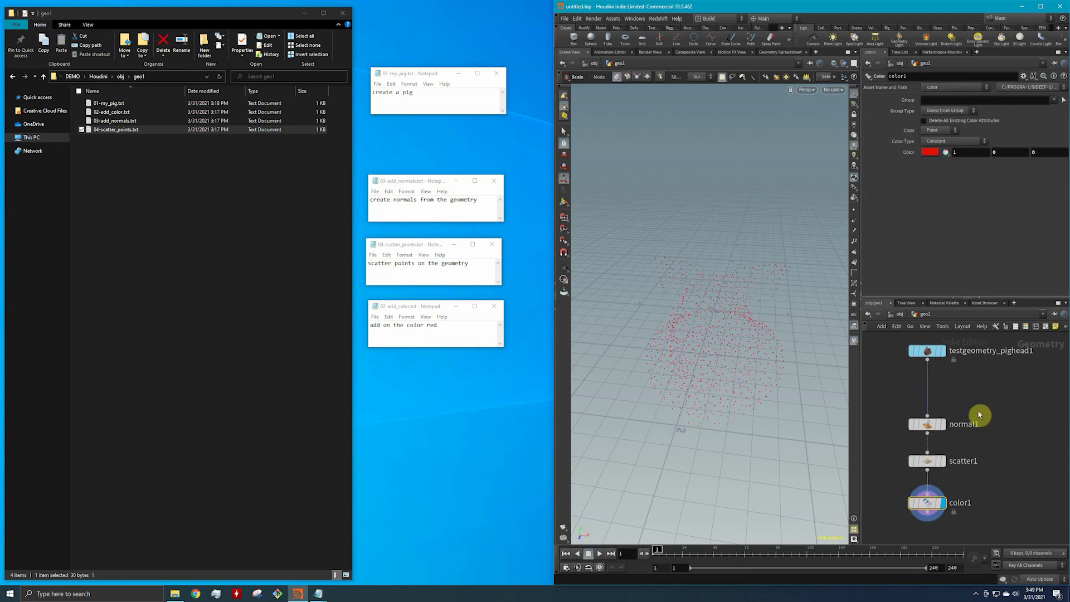
pyautogui.click(855, 221)
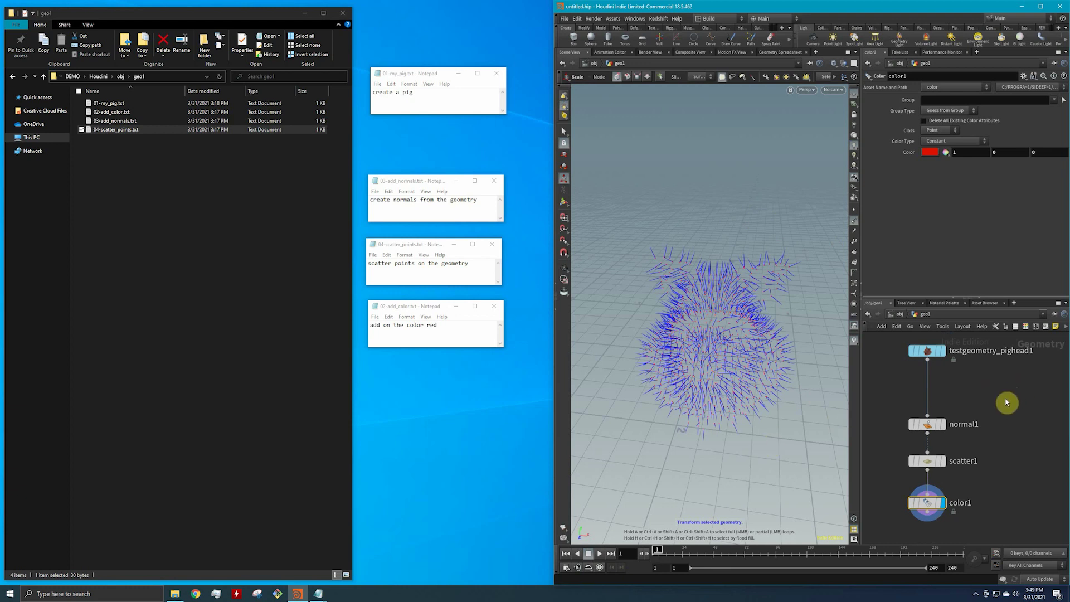
pyautogui.scroll(-1, 1004, 400)
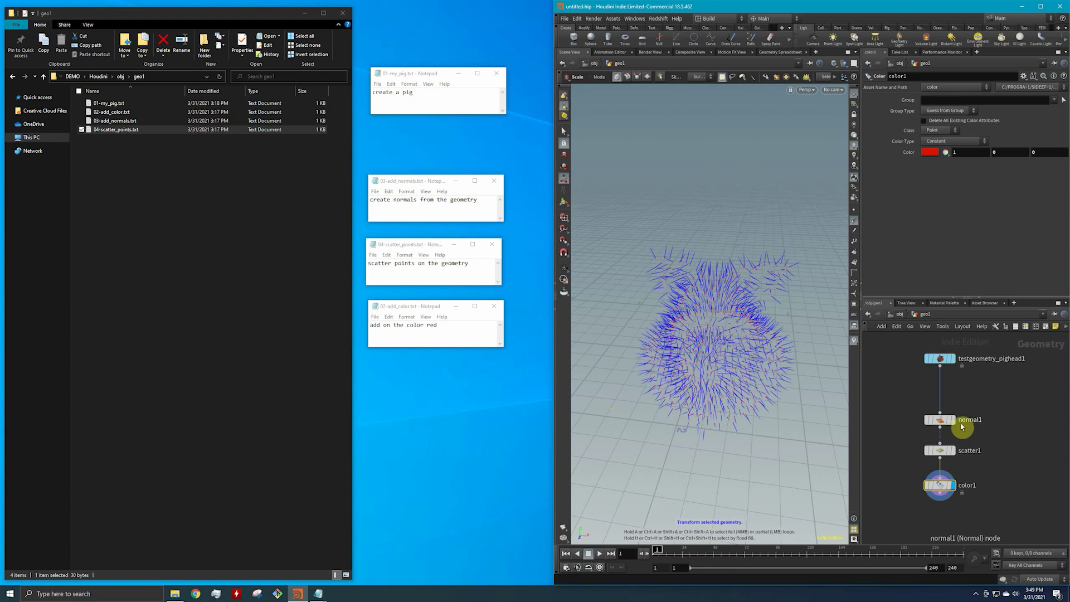
pyautogui.moveTo(940, 419); pyautogui.dragTo(942, 385)
# - Shift scatter1 and color1 up, pull normal1 out of the chain, and move the add-normals note aside
pyautogui.moveTo(940, 450); pyautogui.dragTo(941, 421)
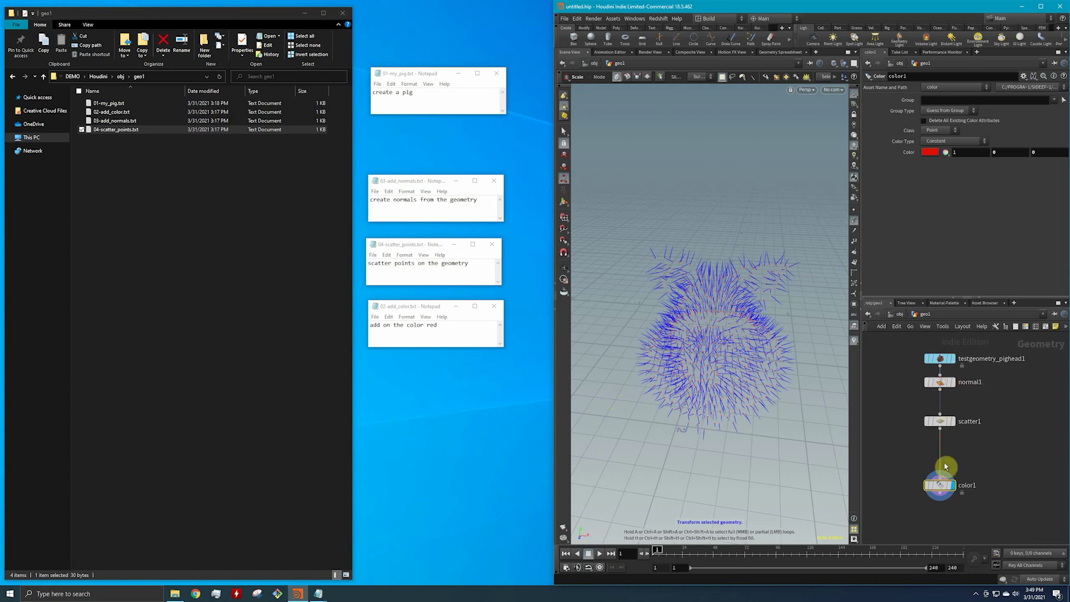
pyautogui.moveTo(941, 485); pyautogui.dragTo(944, 450)
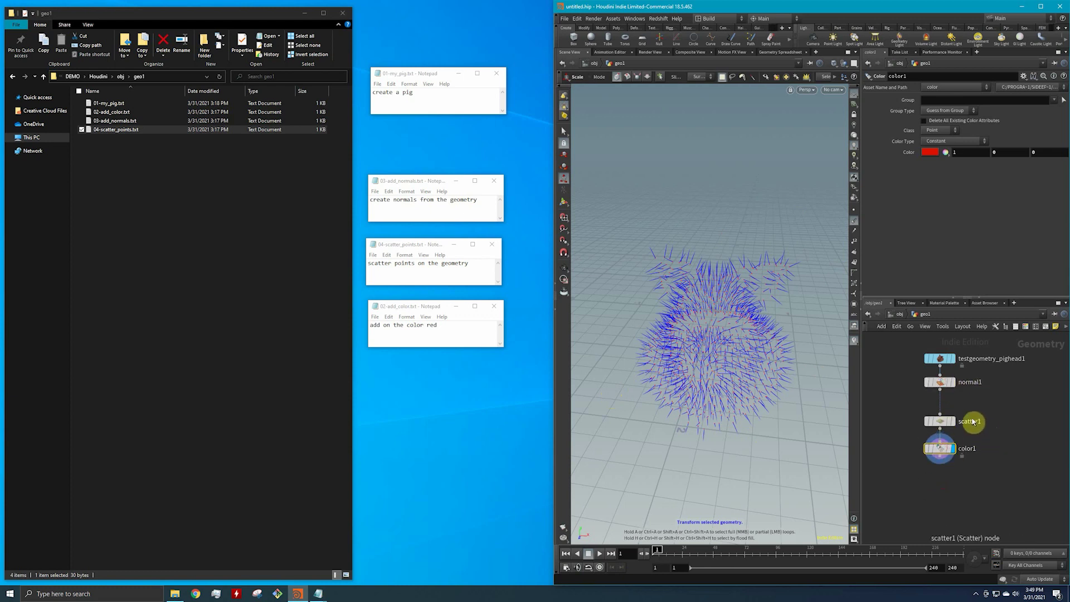
pyautogui.moveTo(941, 386)
pyautogui.moveTo(941, 385); pyautogui.dragTo(993, 455)
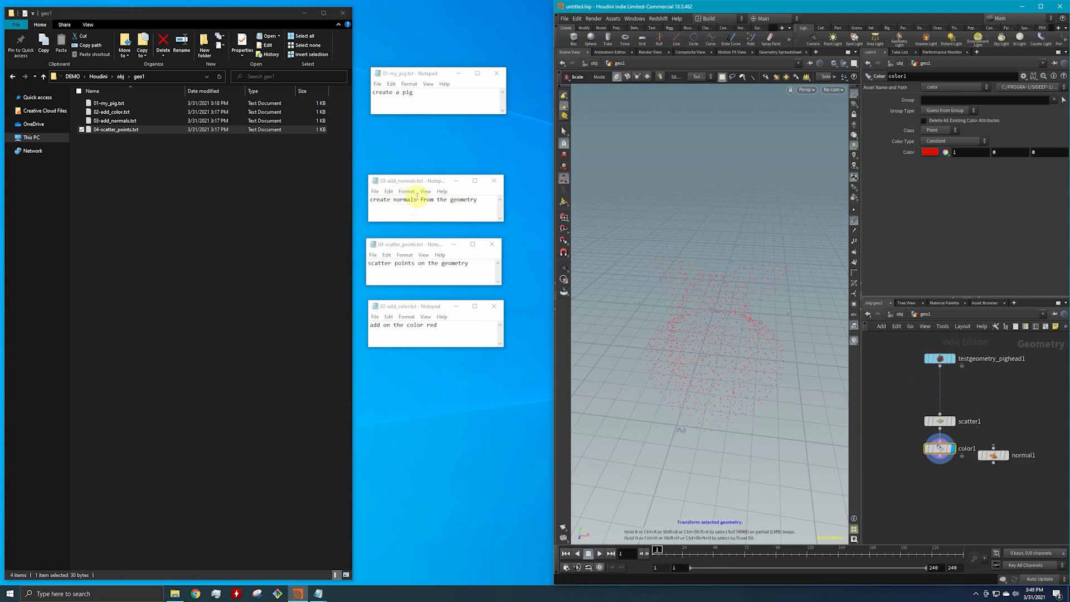
pyautogui.moveTo(429, 181); pyautogui.dragTo(257, 301)
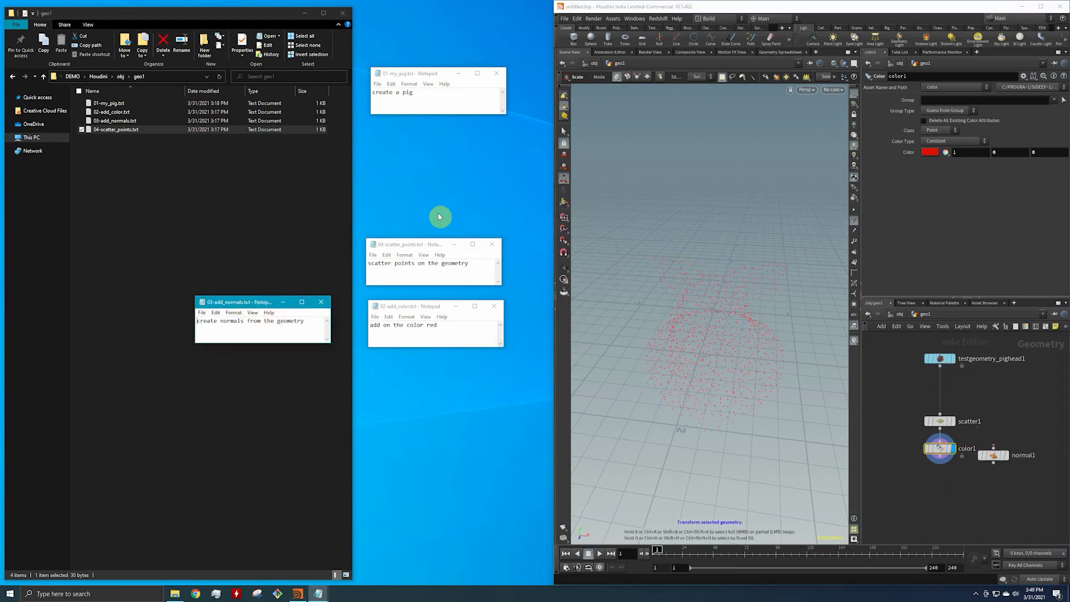
# - Stack scatter1 then color1 under the pig head and wire normal1 in below color1
pyautogui.moveTo(966, 407); pyautogui.dragTo(973, 432, button='right')
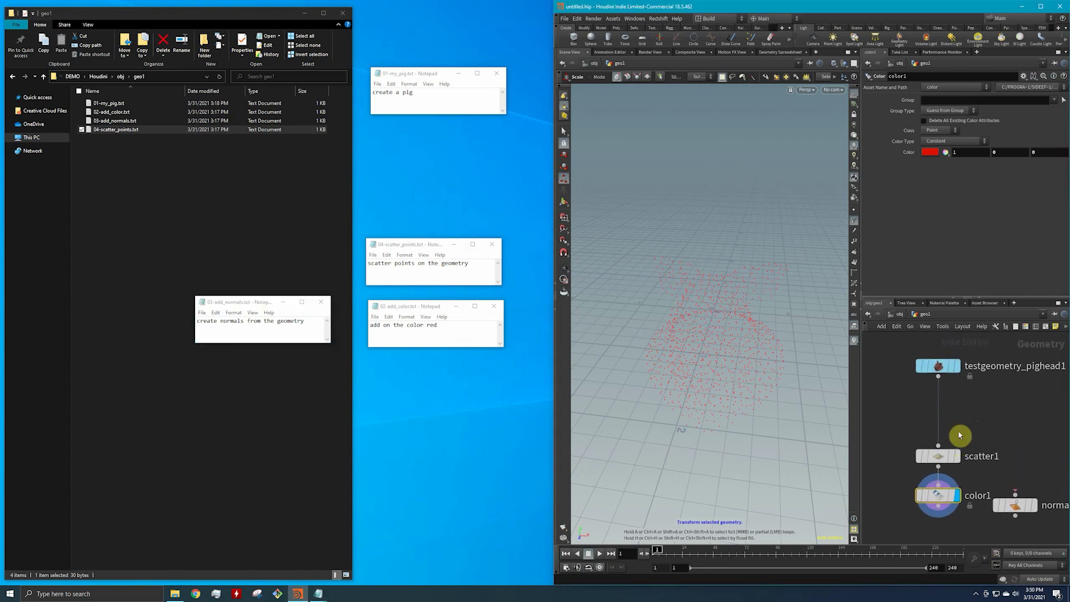
pyautogui.moveTo(934, 446); pyautogui.dragTo(935, 384)
pyautogui.moveTo(935, 486); pyautogui.dragTo(935, 426)
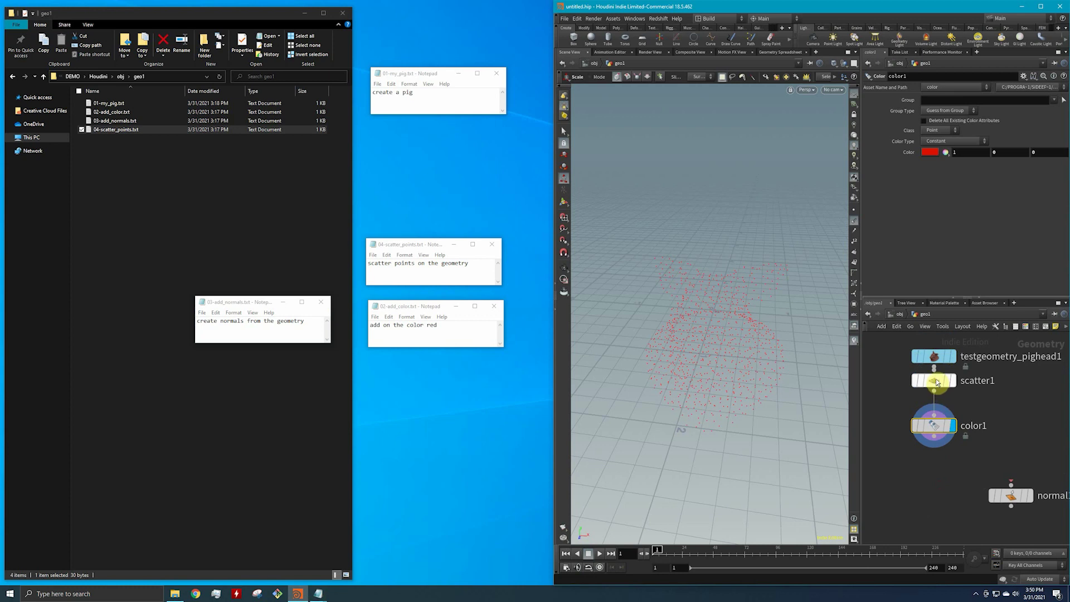
pyautogui.moveTo(937, 382); pyautogui.dragTo(936, 389)
pyautogui.moveTo(1010, 500); pyautogui.dragTo(941, 476)
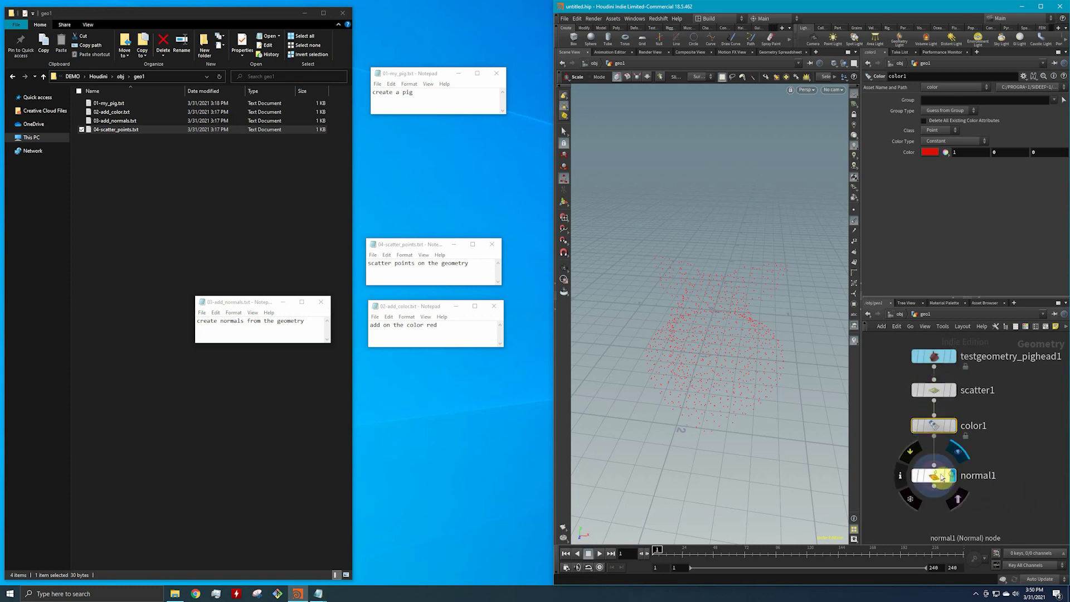
pyautogui.click(940, 476)
# - Restack the Notepad notes as pig, scatter points, add color, then add normals
pyautogui.moveTo(253, 303); pyautogui.dragTo(427, 369)
pyautogui.moveTo(437, 244); pyautogui.dragTo(439, 141)
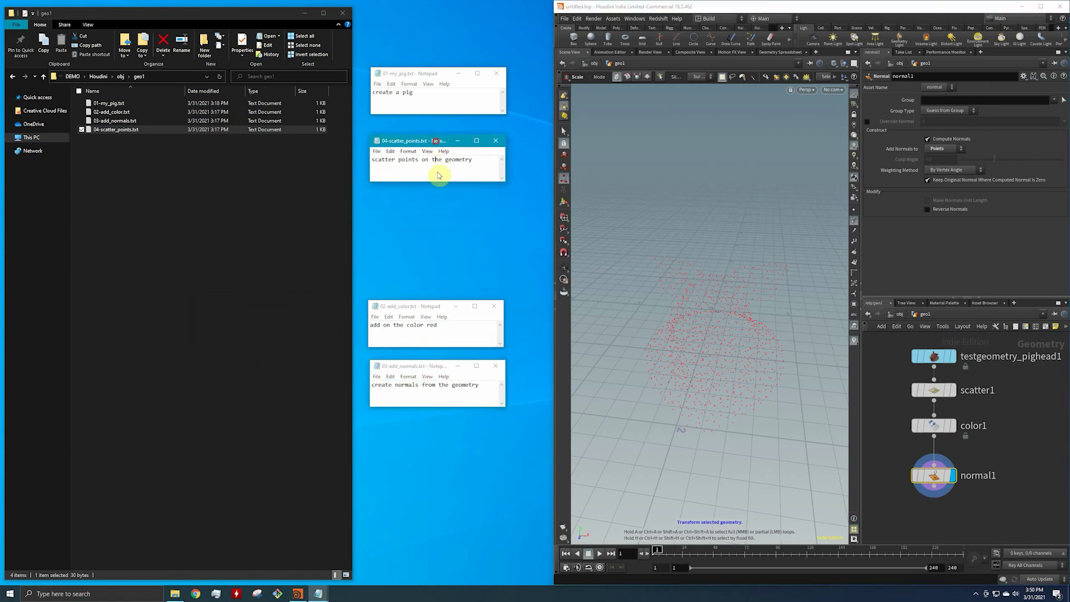
pyautogui.moveTo(426, 307); pyautogui.dragTo(425, 207)
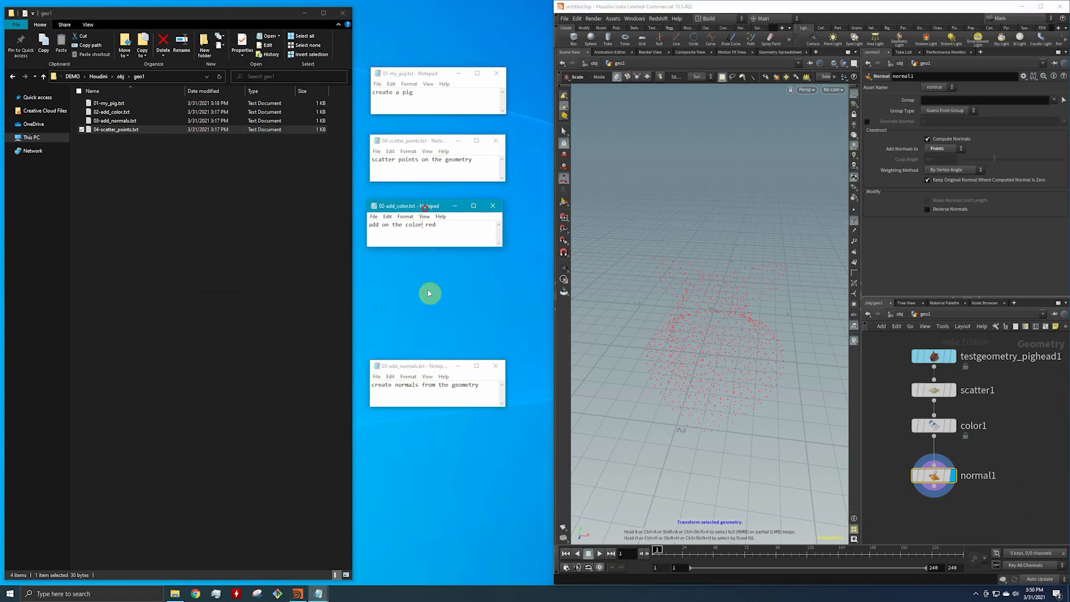
pyautogui.moveTo(422, 371); pyautogui.dragTo(423, 275)
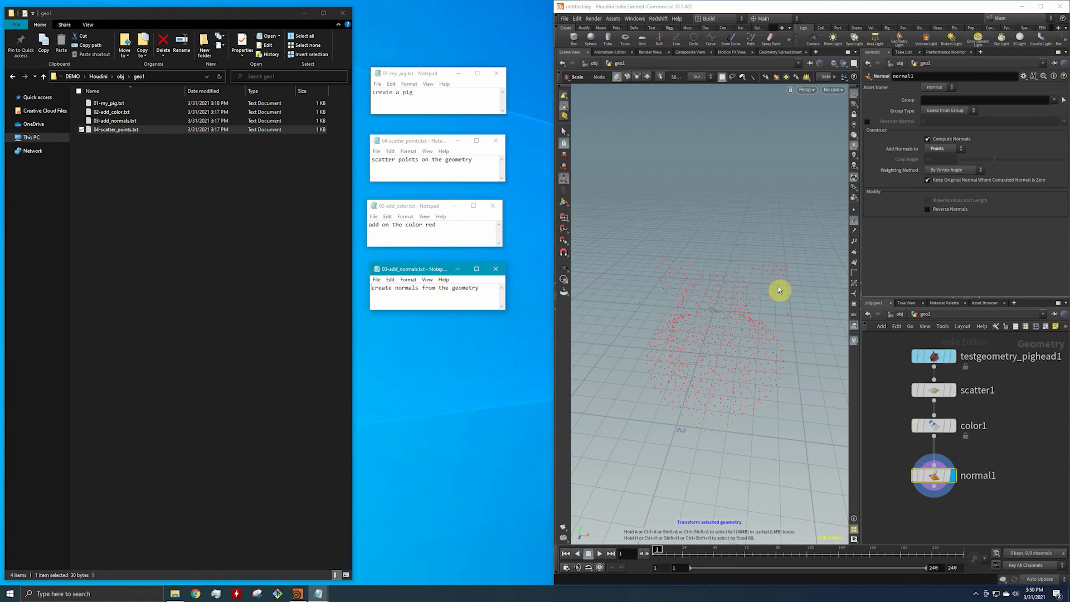
# - Orbit around the scattered points, nudge normal1 toward color1, and display the original pig head
pyautogui.press('Escape')
pyautogui.moveTo(788, 277)
pyautogui.mouseDown()
pyautogui.moveTo(754, 269)
pyautogui.moveTo(767, 252)
pyautogui.moveTo(745, 284)
pyautogui.moveTo(782, 286)
pyautogui.moveTo(738, 321)
pyautogui.moveTo(709, 322)
pyautogui.mouseUp()
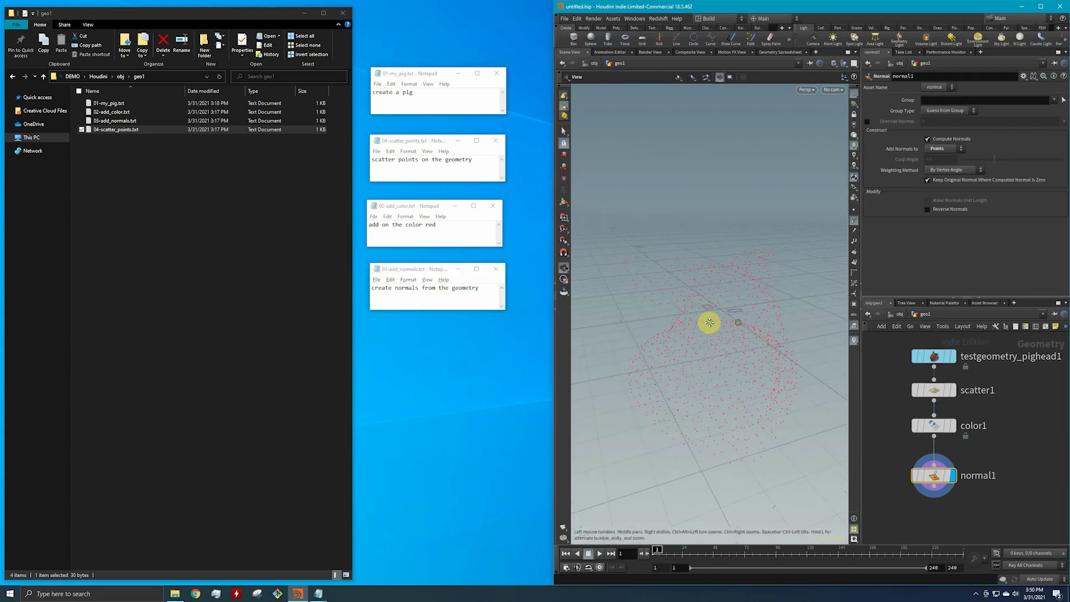
pyautogui.press('e')
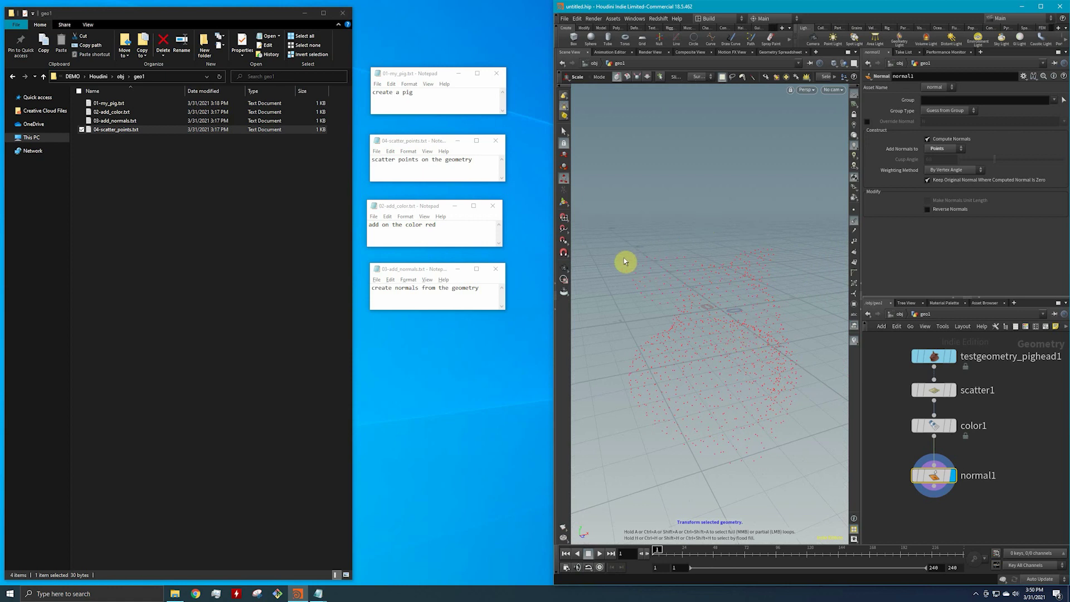
pyautogui.press('Escape')
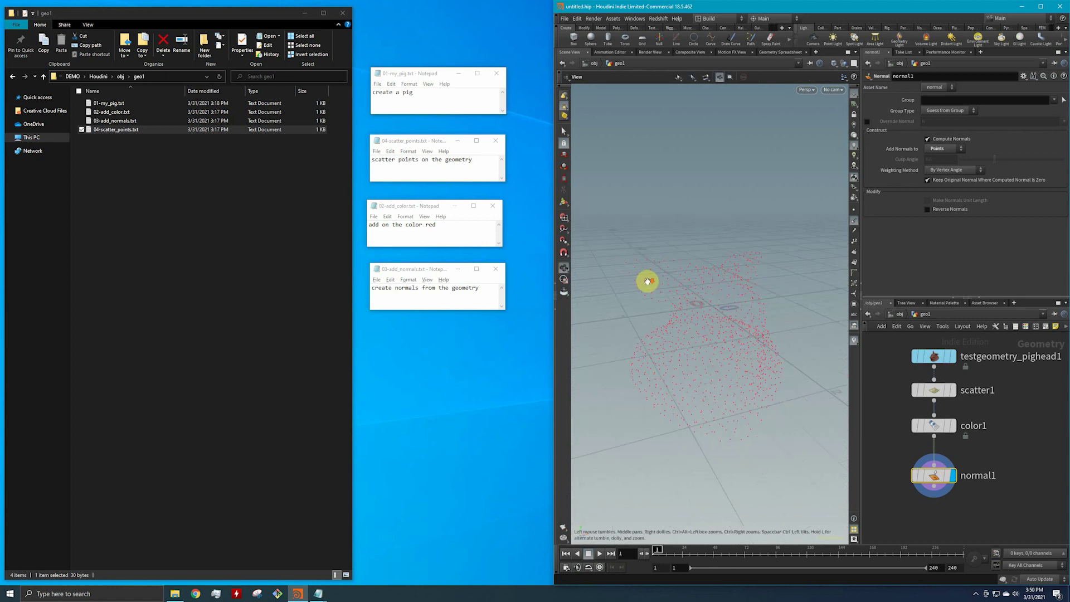
pyautogui.moveTo(647, 282); pyautogui.dragTo(651, 285)
pyautogui.press('e')
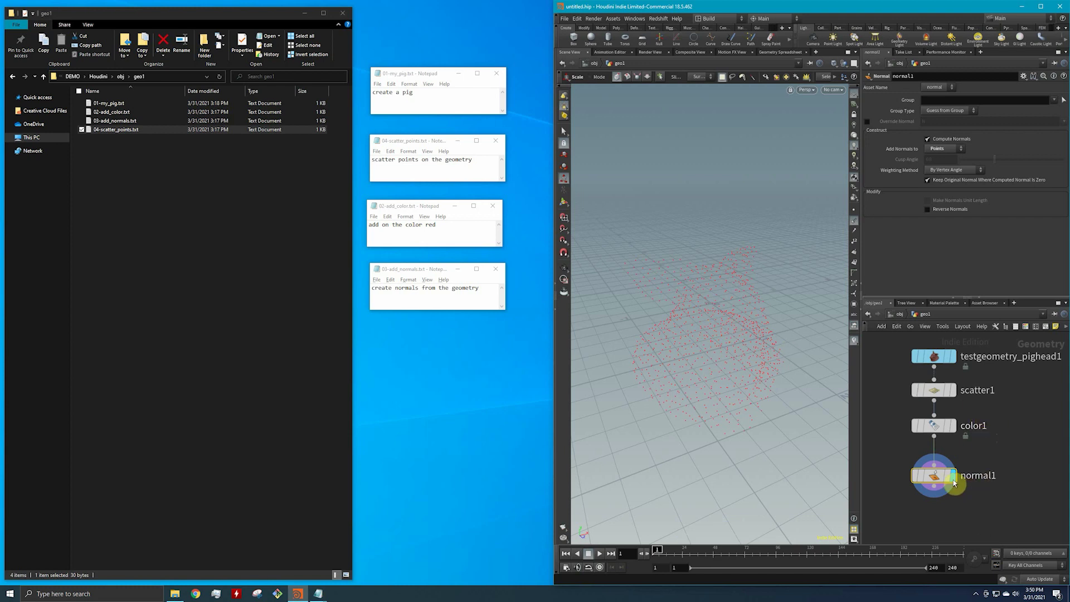
pyautogui.moveTo(933, 473); pyautogui.dragTo(936, 464)
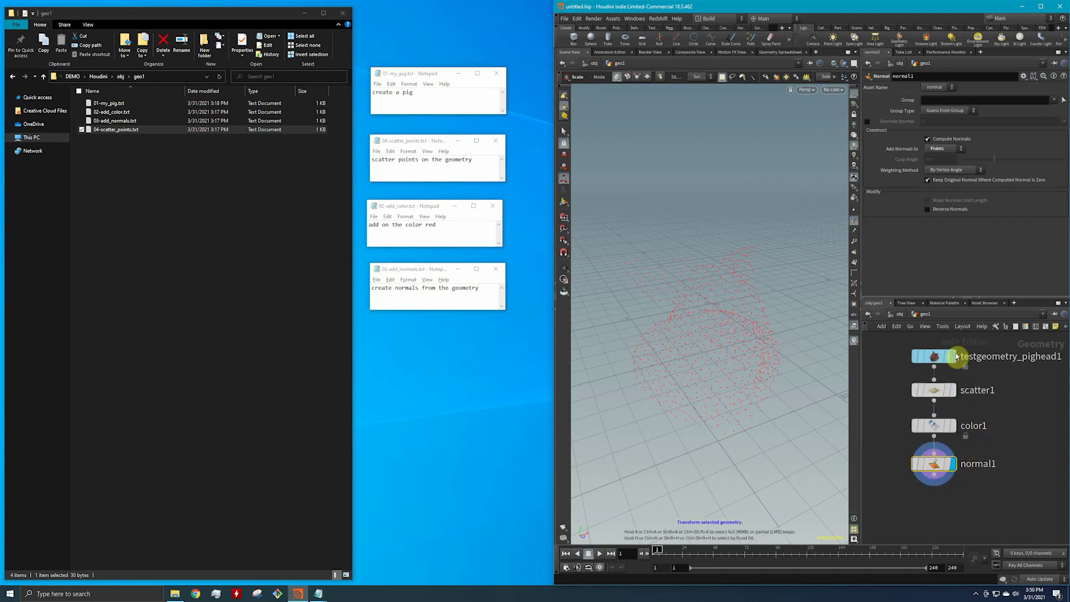
pyautogui.click(950, 357)
# - Toggle the normals display and inspect normal1's and scatter1's outputs
pyautogui.click(854, 217)
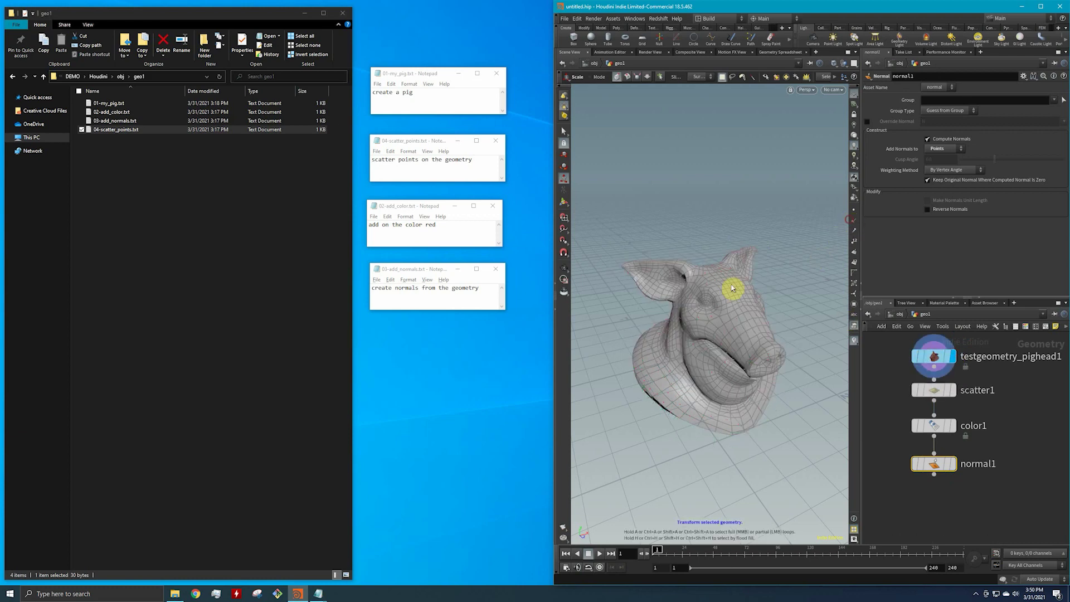
pyautogui.click(854, 214)
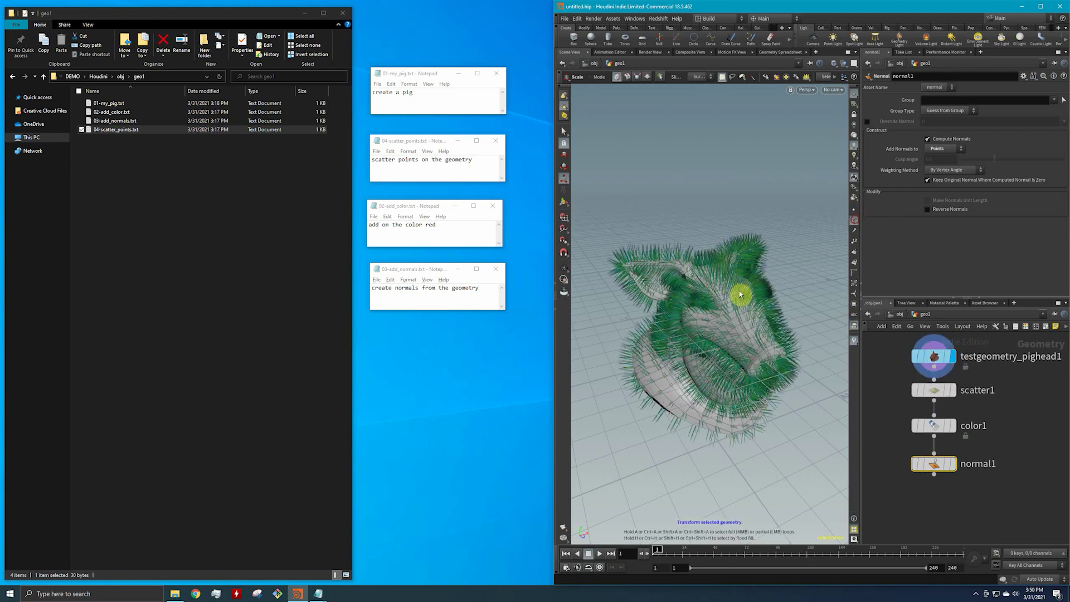
pyautogui.click(952, 466)
pyautogui.moveTo(976, 503); pyautogui.dragTo(922, 385)
pyautogui.click(1009, 459)
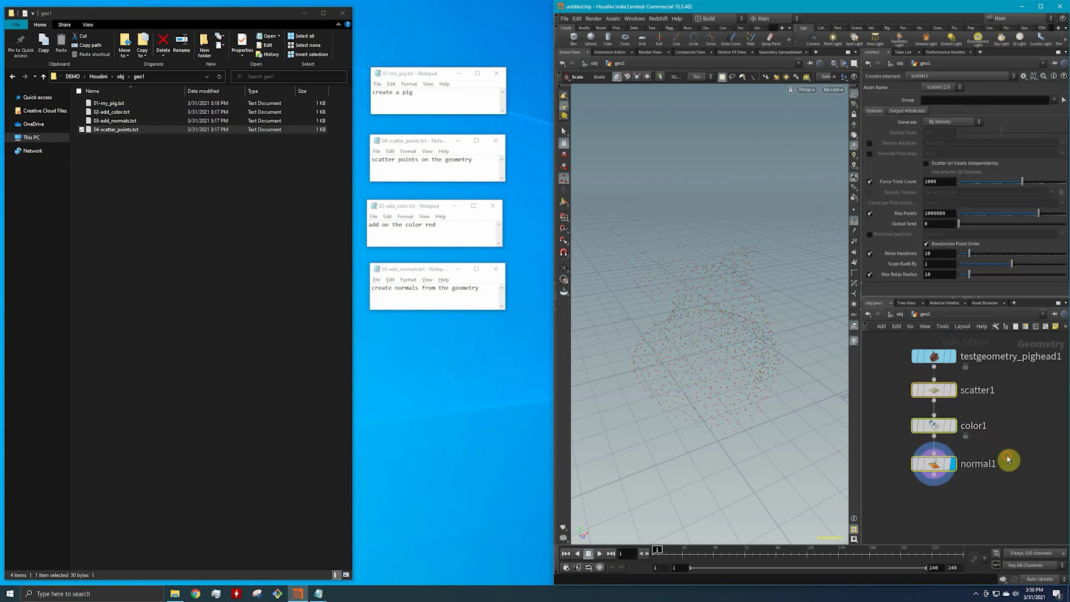
pyautogui.click(871, 184)
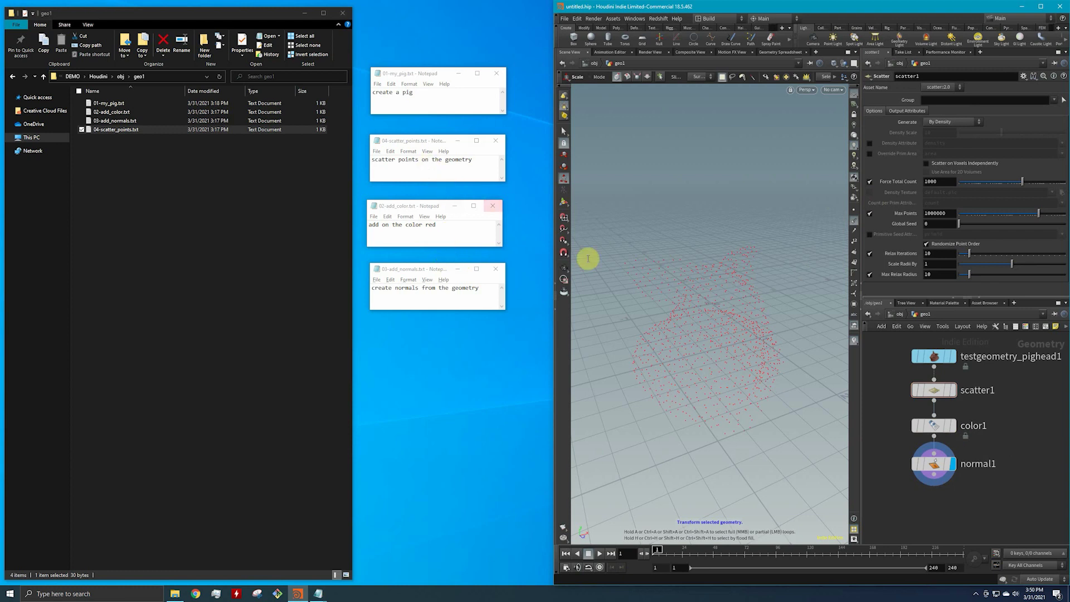
# - Move color1 under the pig head, insert normal1 before scatter1, and display scatter1
pyautogui.moveTo(942, 471)
pyautogui.moveTo(943, 471); pyautogui.dragTo(994, 447)
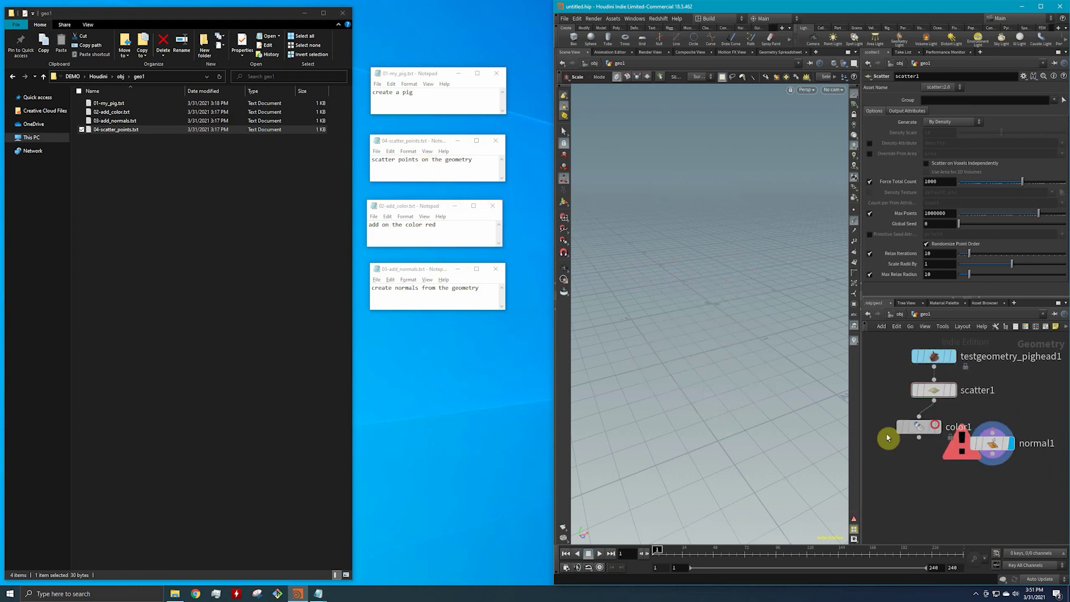
pyautogui.moveTo(925, 425); pyautogui.dragTo(934, 400)
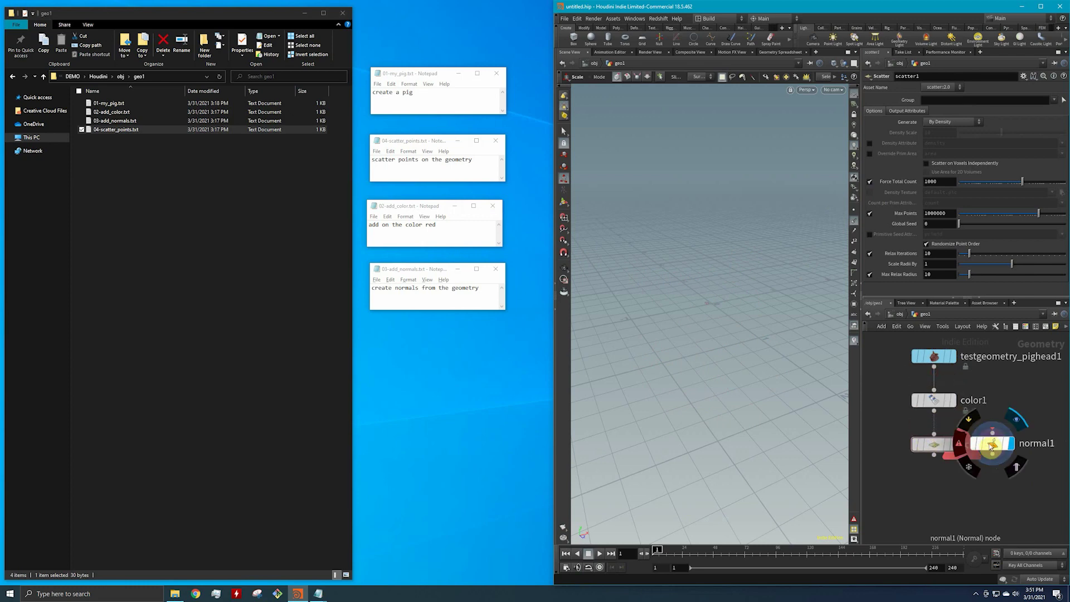
pyautogui.moveTo(992, 443); pyautogui.dragTo(934, 427)
pyautogui.click(952, 489)
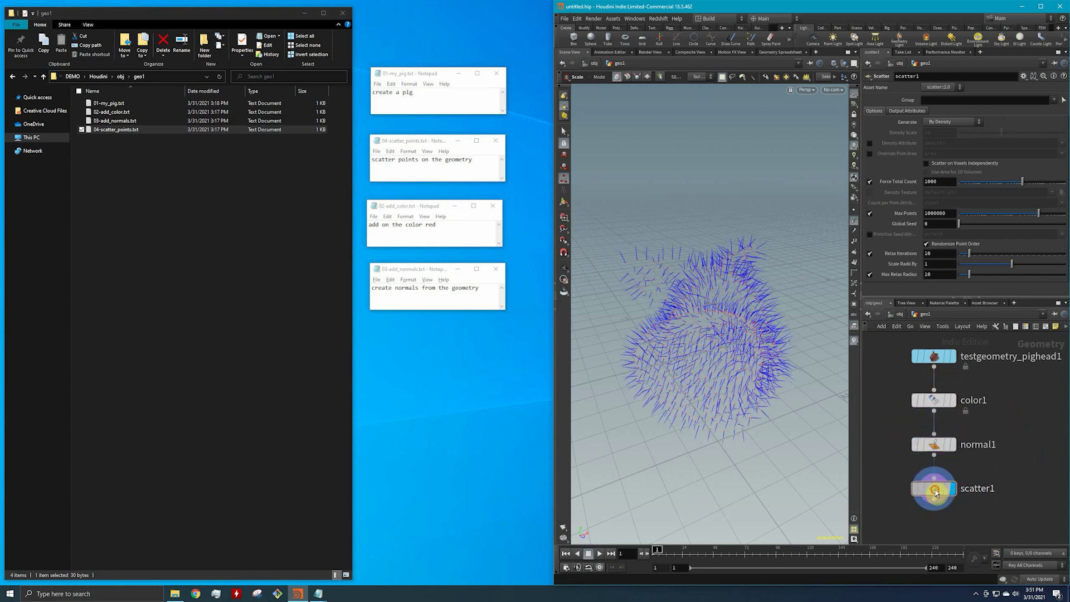
# - Hide the normal lines, keep plain point display, and reframe the node network
pyautogui.click(854, 220)
pyautogui.click(854, 210)
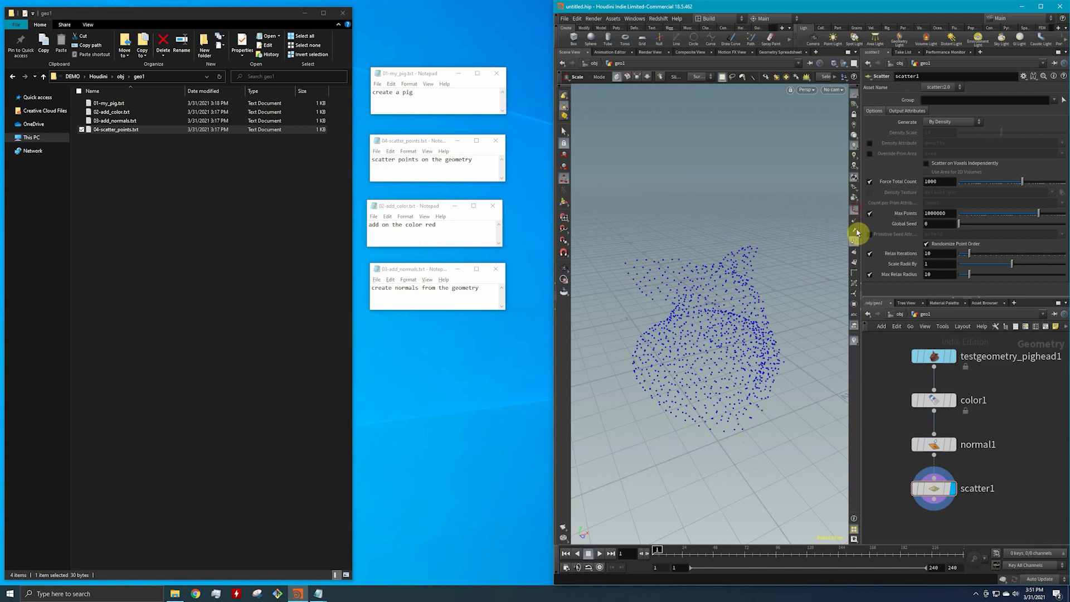
pyautogui.click(854, 210)
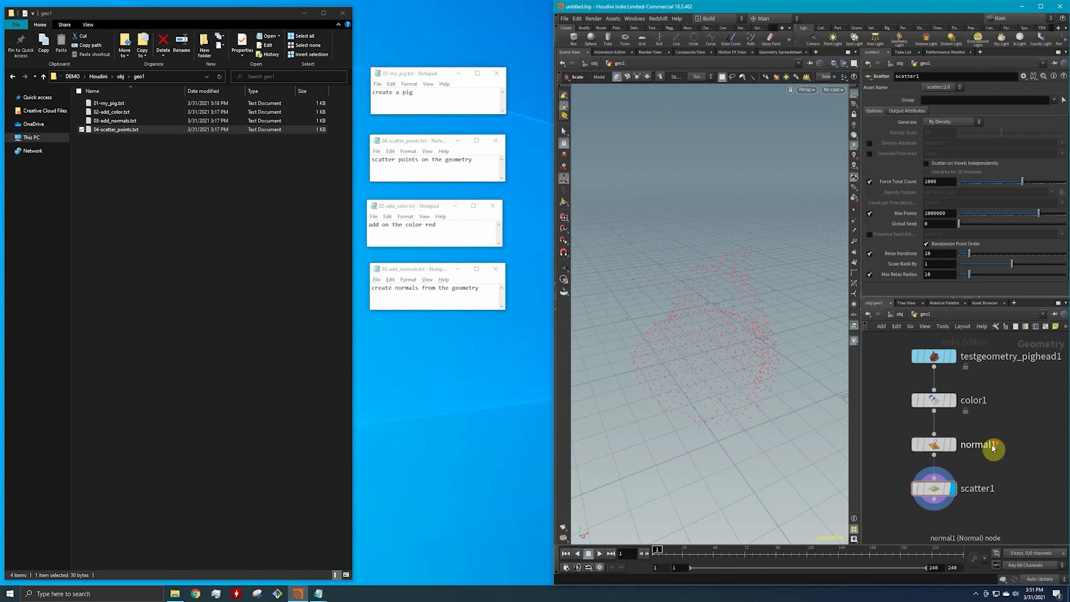
pyautogui.scroll(-4, 991, 449)
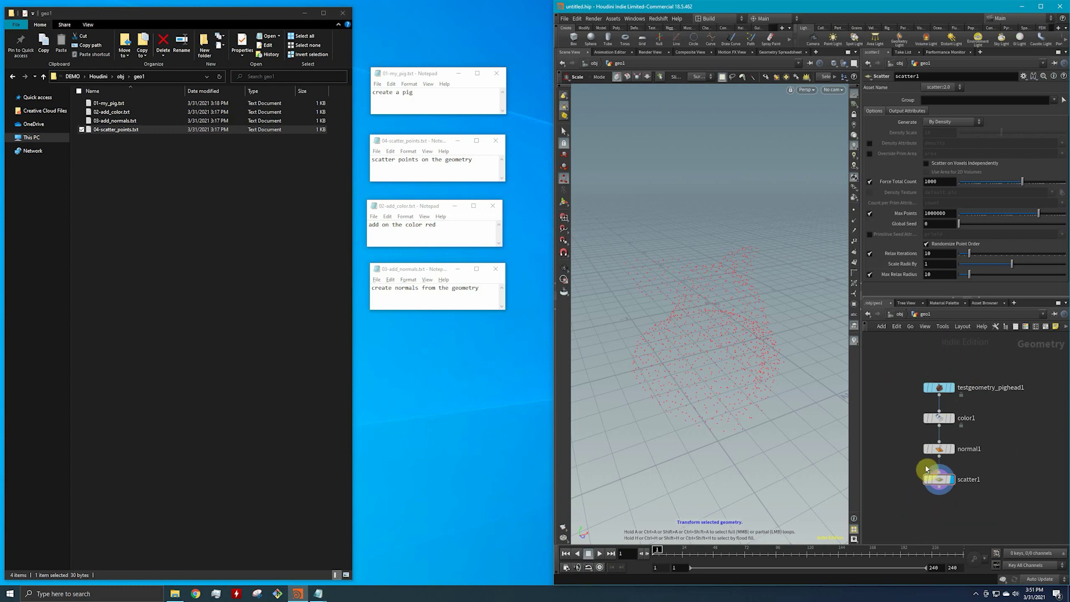
pyautogui.scroll(-1, 949, 465)
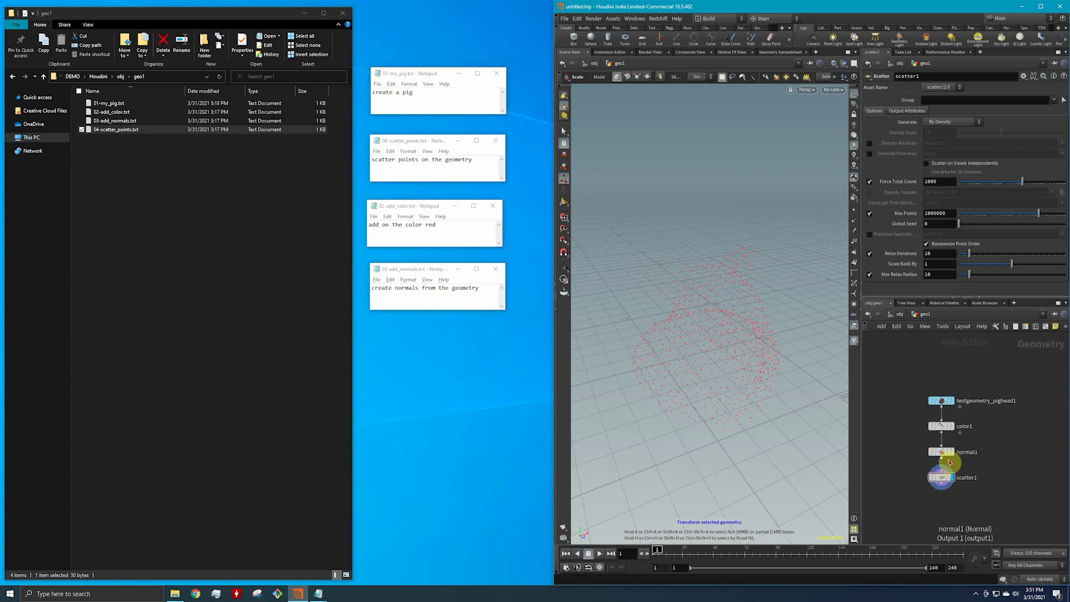
pyautogui.moveTo(979, 454); pyautogui.dragTo(991, 433, button='middle')
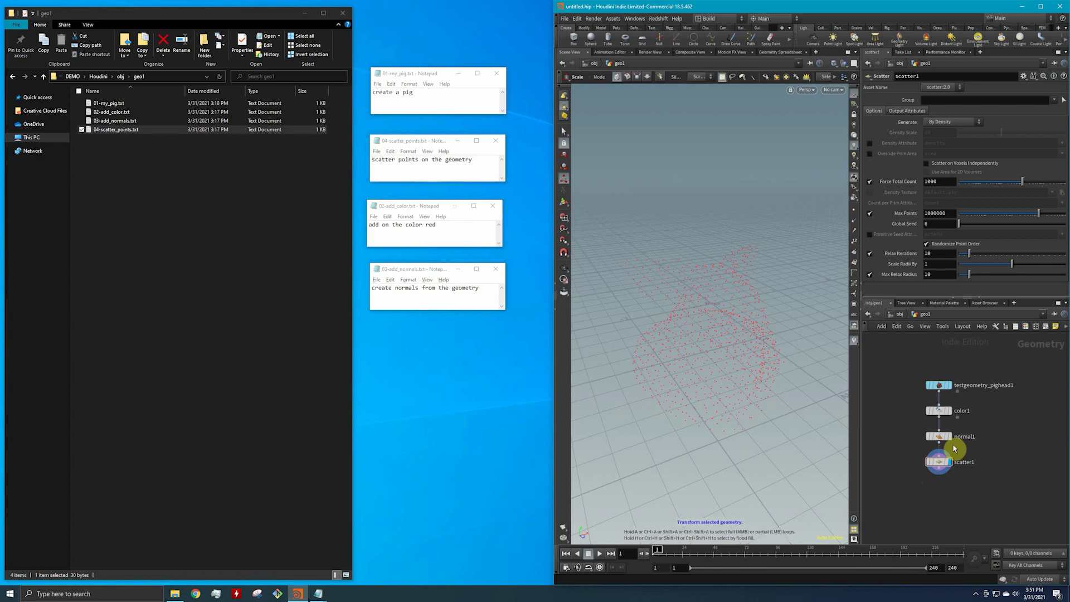
# - Realign the pig, scatter points, add color and add normals notes into a tidy stack
pyautogui.moveTo(944, 385)
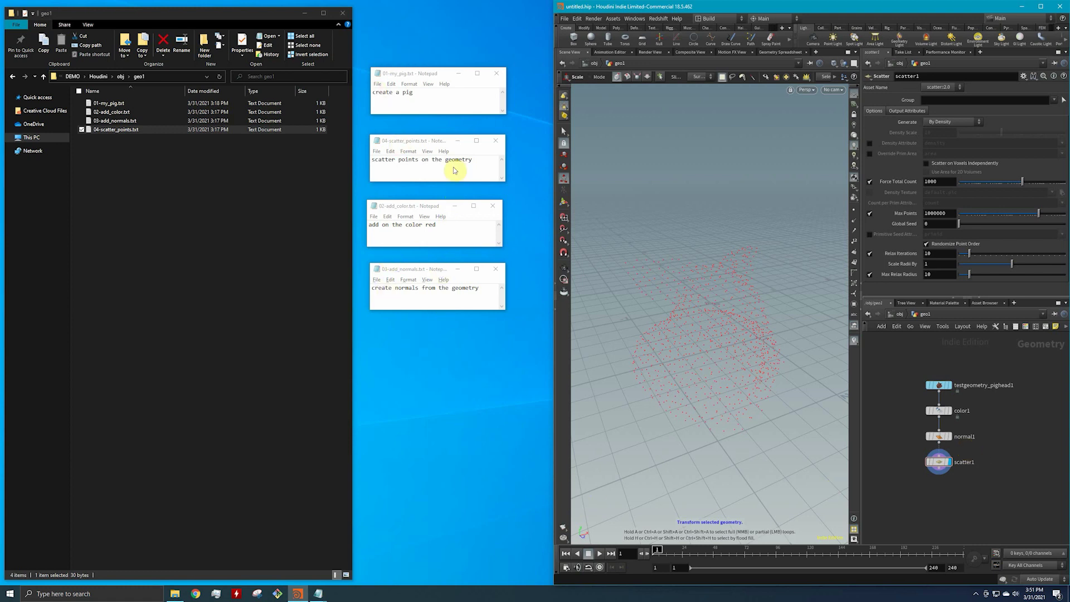
pyautogui.moveTo(427, 80); pyautogui.dragTo(429, 92)
pyautogui.moveTo(416, 144)
pyautogui.mouseDown()
pyautogui.moveTo(432, 140)
pyautogui.moveTo(418, 138)
pyautogui.mouseUp()
pyautogui.moveTo(419, 209); pyautogui.dragTo(423, 192)
pyautogui.moveTo(430, 272); pyautogui.dragTo(431, 244)
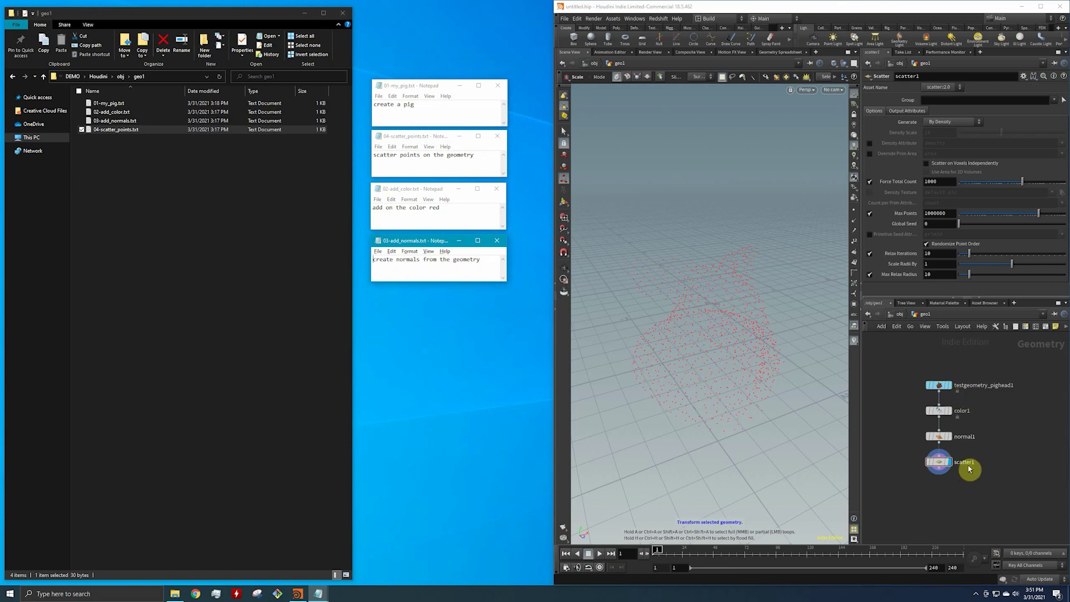
pyautogui.scroll(3, 948, 480)
# - Add a Point Wrangle node (pointw) wired under scatter1
pyautogui.click(950, 480)
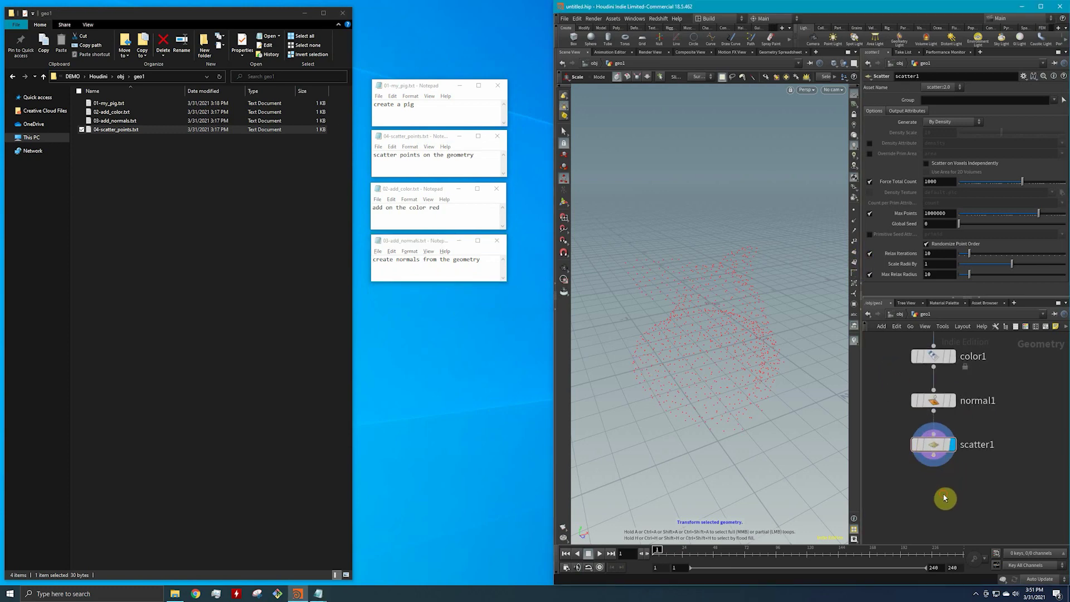
pyautogui.press('Tab')
pyautogui.write('point')
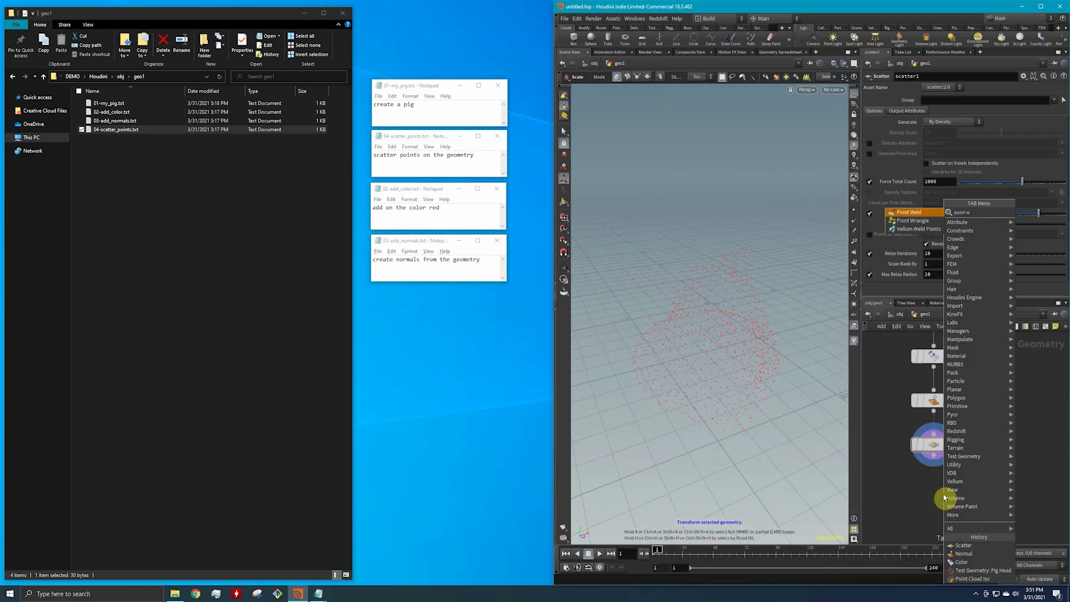
pyautogui.write('w')
pyautogui.press('Return')
pyautogui.click(943, 496)
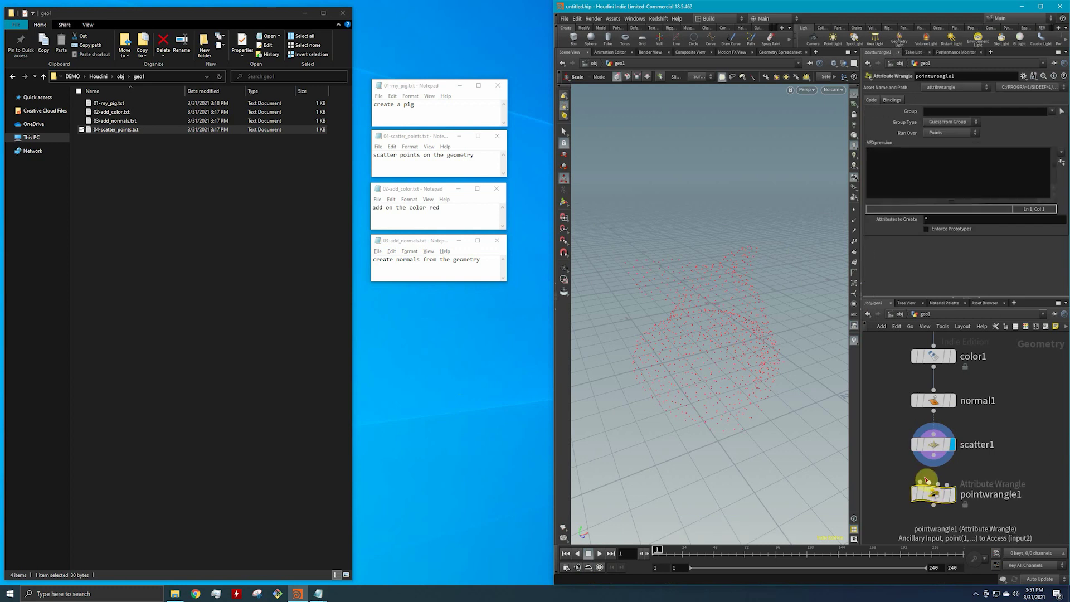
pyautogui.click(936, 495)
pyautogui.click(908, 197)
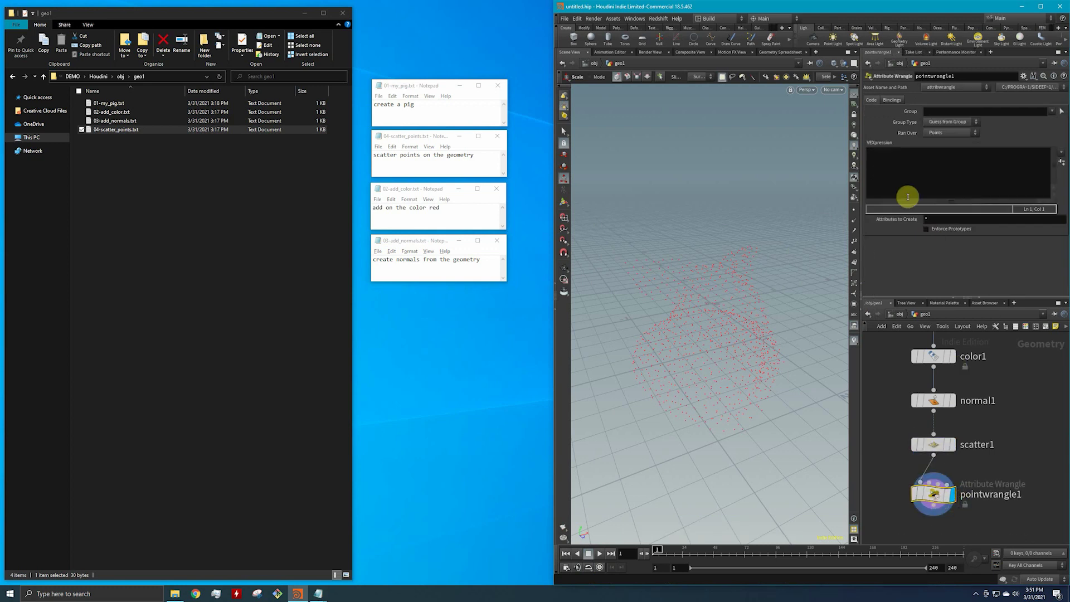
pyautogui.click(913, 179)
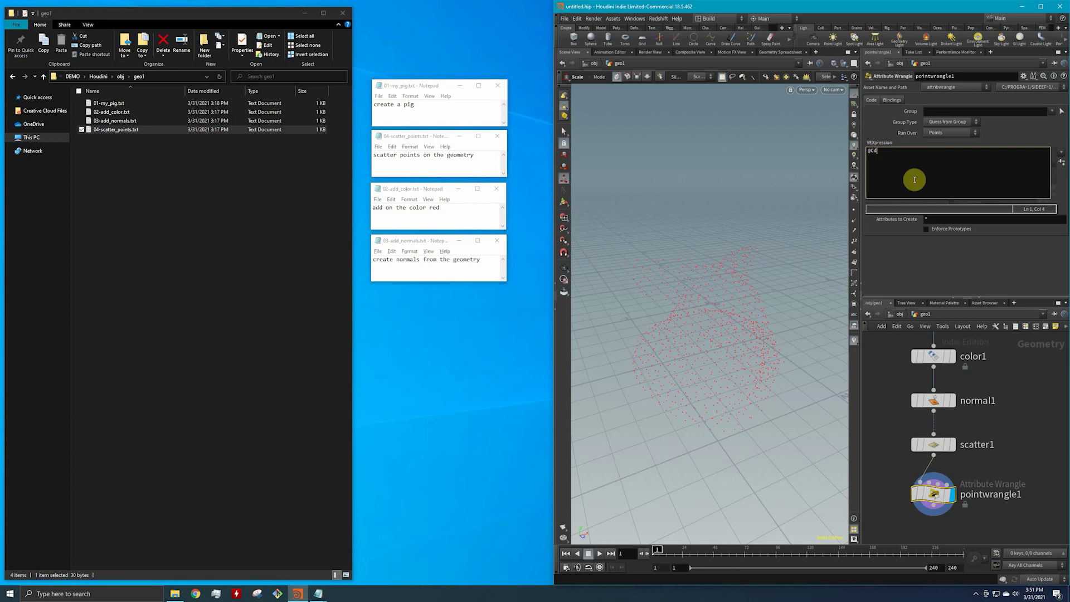
pyautogui.write('@Cd = set(1,0,0)')
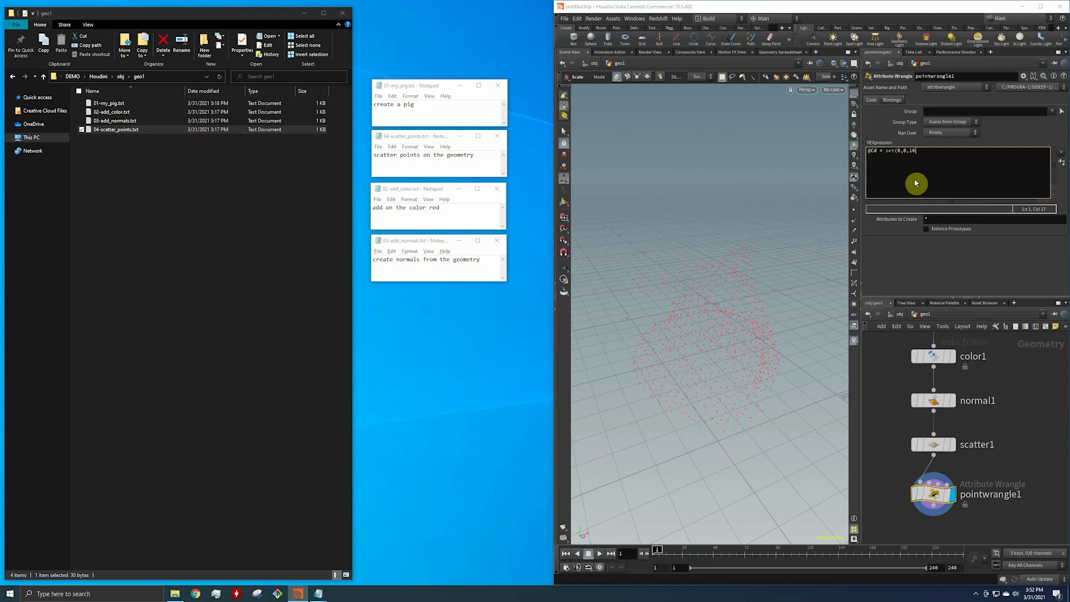
pyautogui.write(';')
pyautogui.click(182, 138)
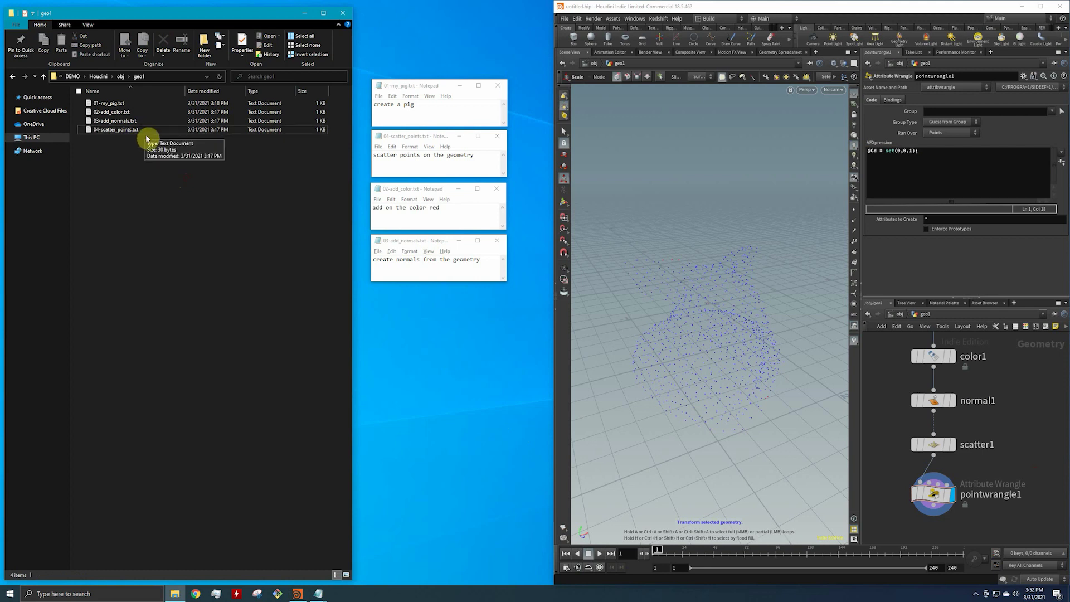
# - Duplicate 04-scatter_points.txt and rename the copy to 05-point wrangle.txt
pyautogui.click(150, 130)
pyautogui.hotkey('ctrl', 'c')
pyautogui.hotkey('ctrl', 'v')
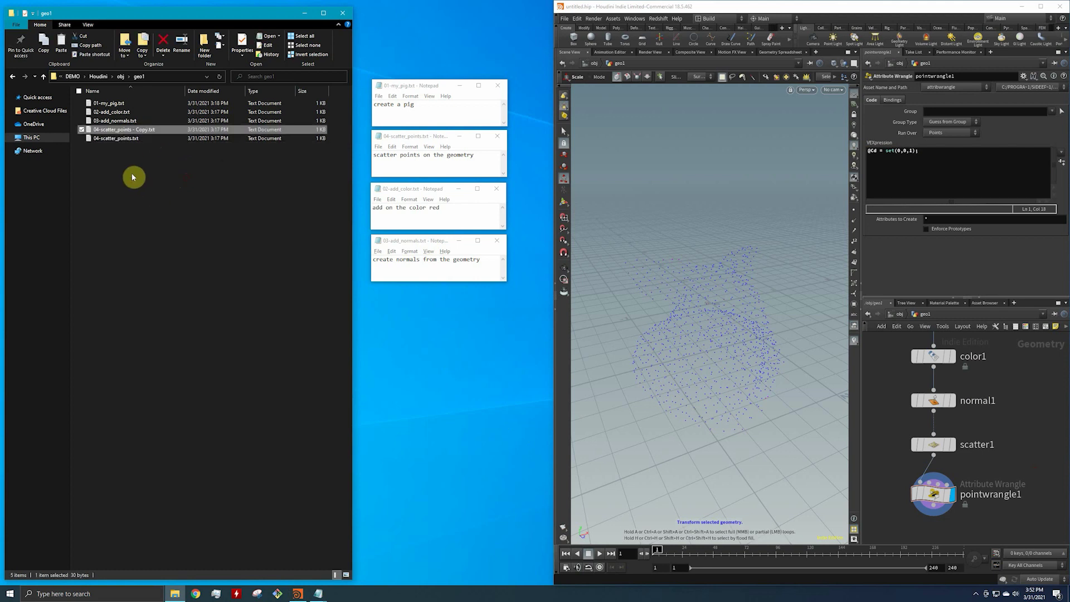
pyautogui.rightClick(142, 135)
pyautogui.click(91, 326)
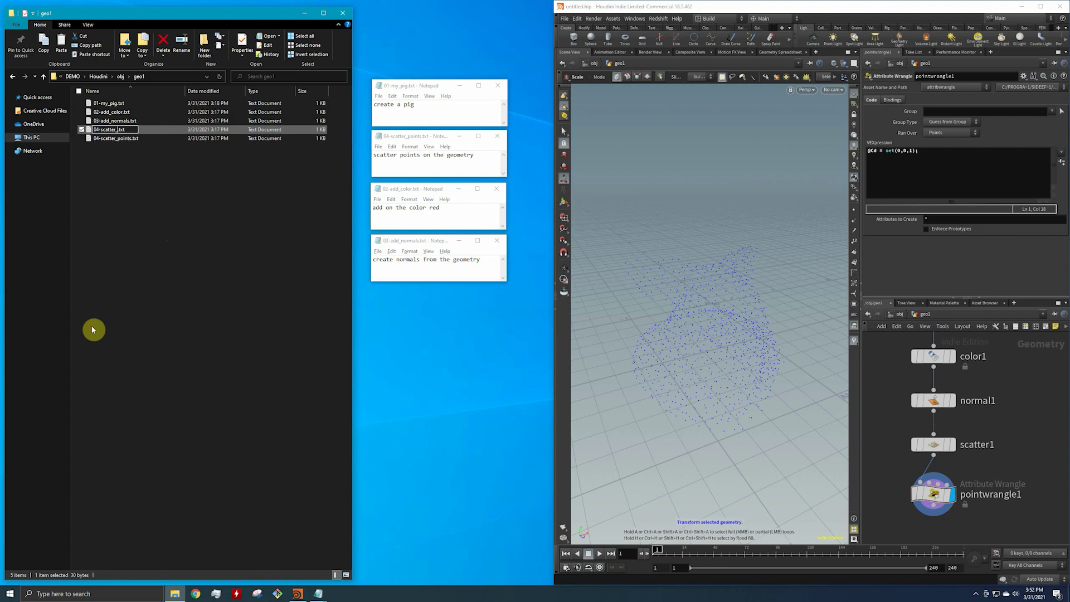
pyautogui.write('04-point ')
pyautogui.write('wro')
pyautogui.press('Return')
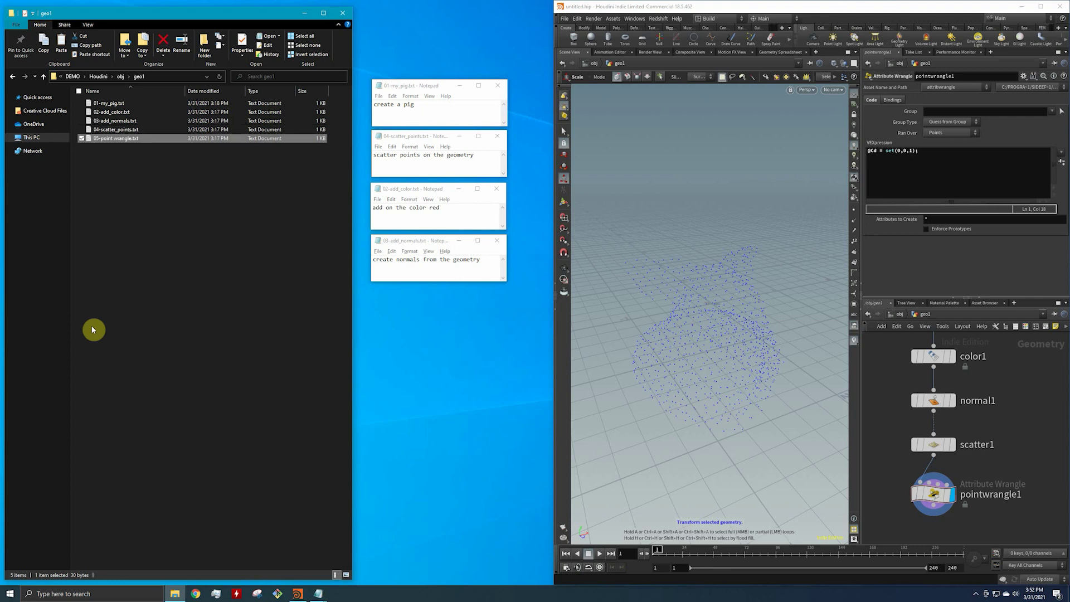
# - Open 05-point wrangle.txt and replace its text with 'execute code -- turn the color blue'
pyautogui.doubleClick(131, 138)
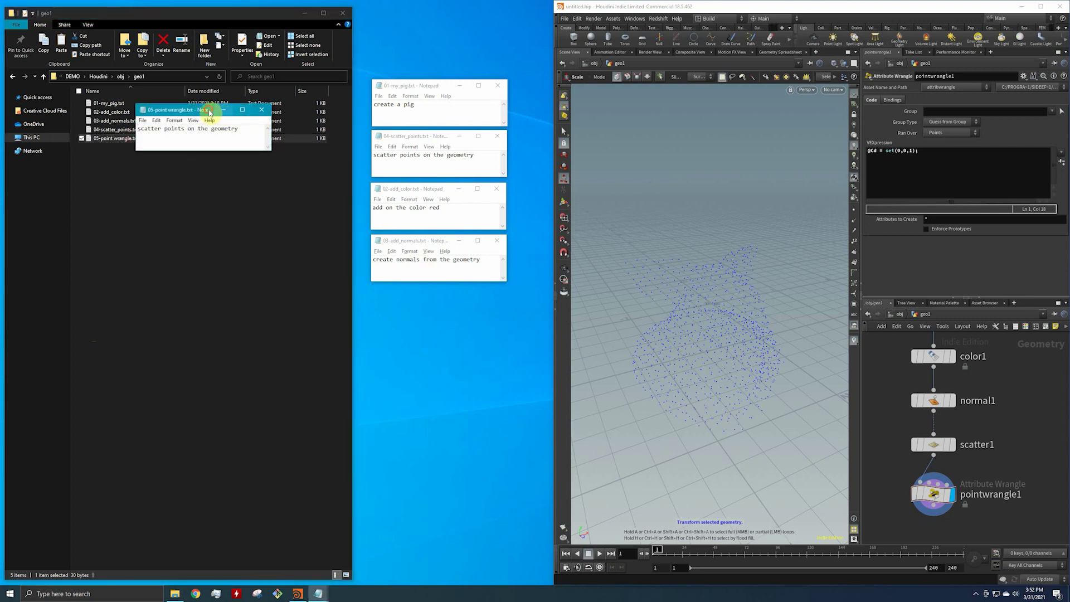
pyautogui.moveTo(211, 111); pyautogui.dragTo(338, 301)
pyautogui.press('BackSpace')
pyautogui.write('execut')
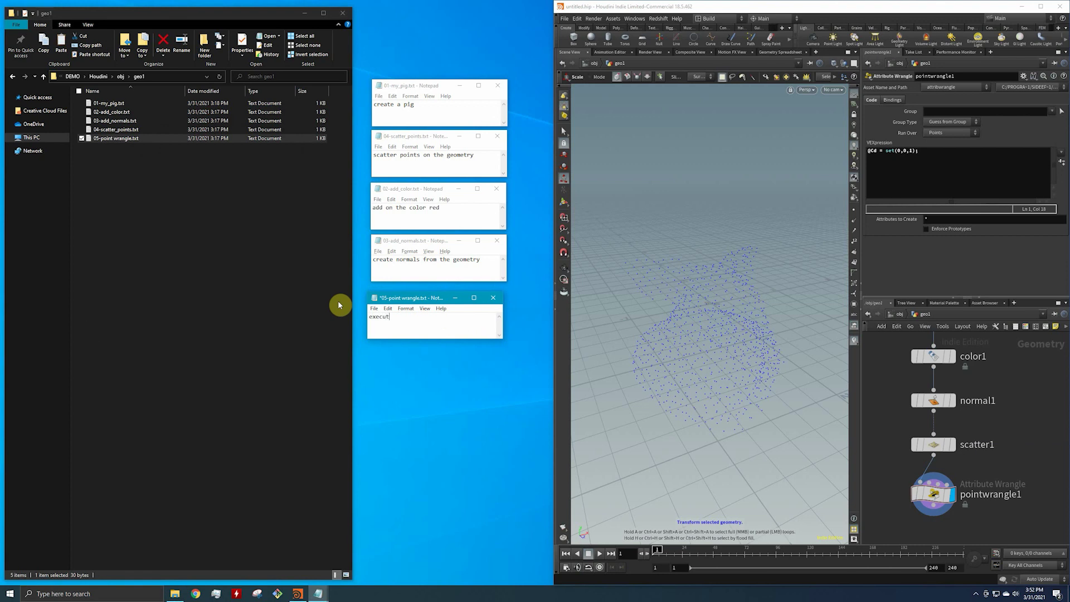
pyautogui.write('e code -- turn the color blue')
# - Arrange the five note windows so the new note sits below the others
pyautogui.moveTo(436, 300); pyautogui.dragTo(440, 297)
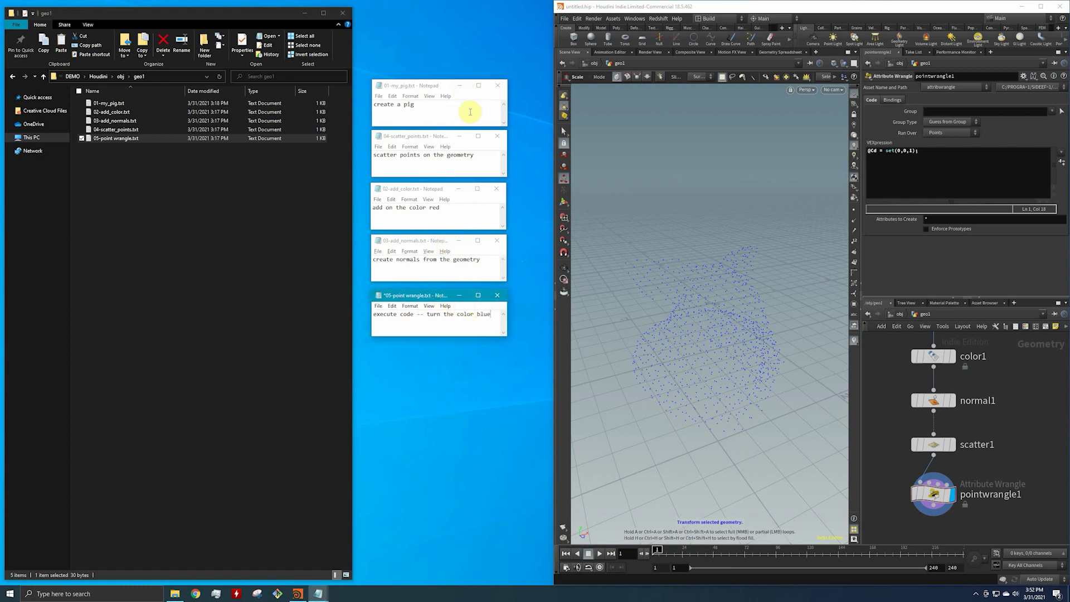
pyautogui.click(444, 92)
pyautogui.click(439, 140)
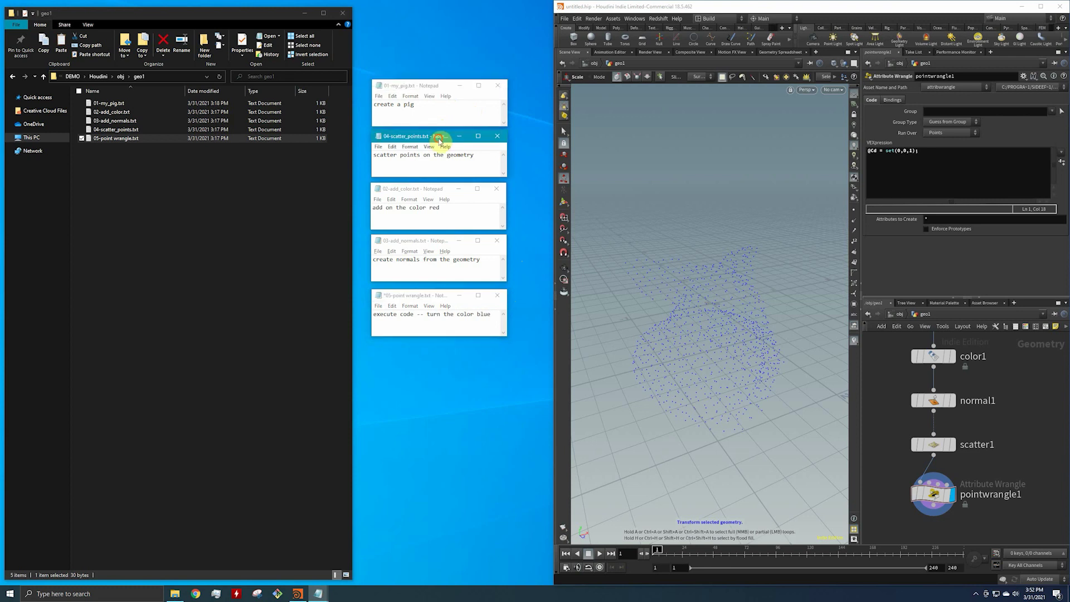
pyautogui.click(431, 187)
pyautogui.click(436, 241)
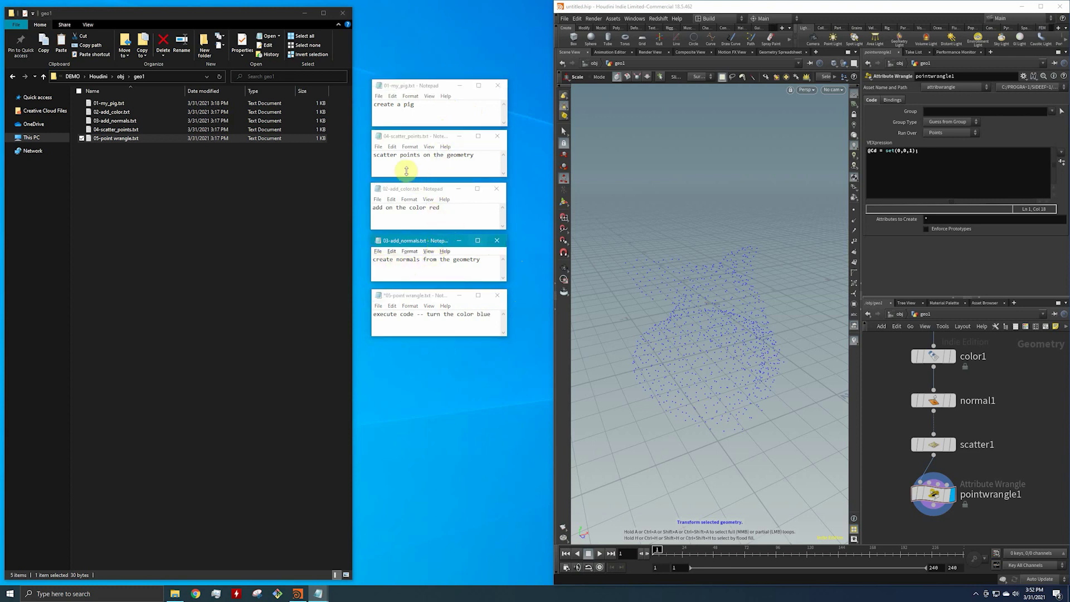
pyautogui.moveTo(436, 299)
pyautogui.mouseDown()
pyautogui.moveTo(457, 295)
pyautogui.moveTo(444, 322)
pyautogui.moveTo(437, 305)
pyautogui.mouseUp()
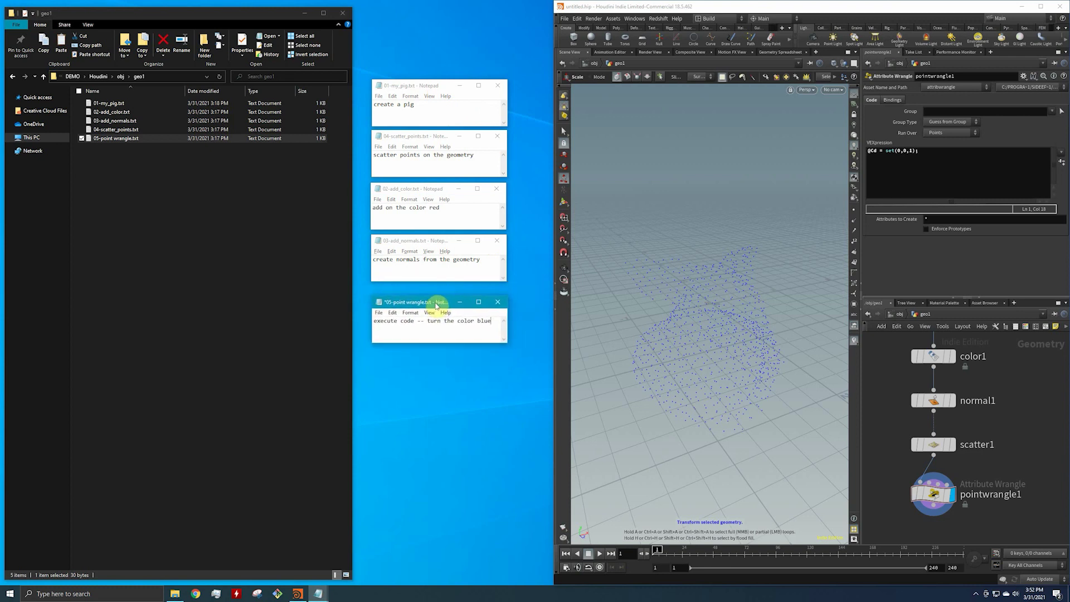
pyautogui.click(422, 242)
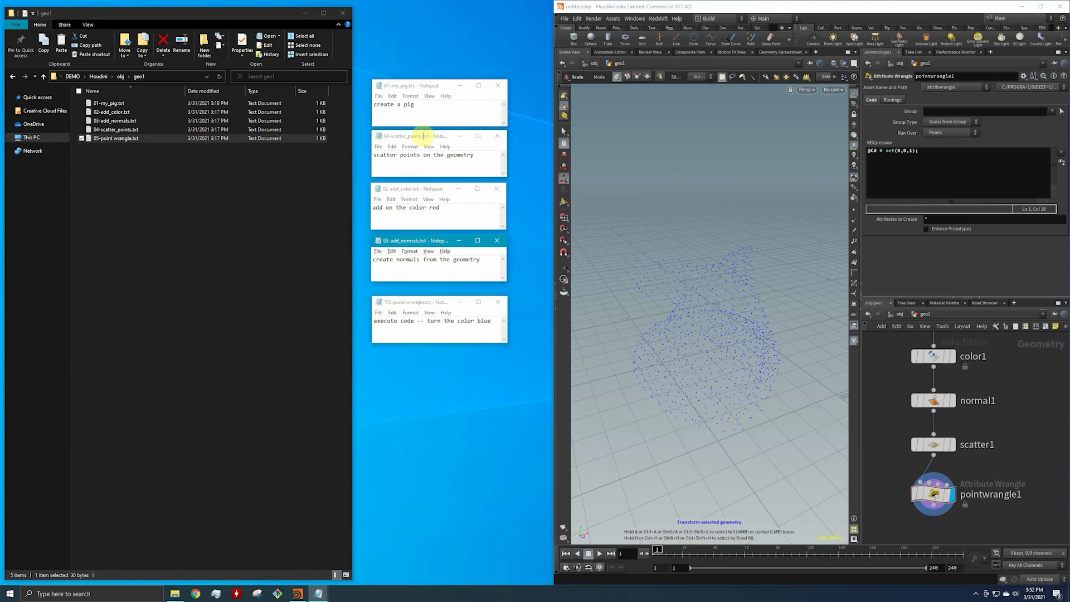
pyautogui.scroll(-2, 1036, 452)
# - Zoom out the geo1 network, move Explorer up to the project folder, and return Houdini to obj level
pyautogui.click(998, 418)
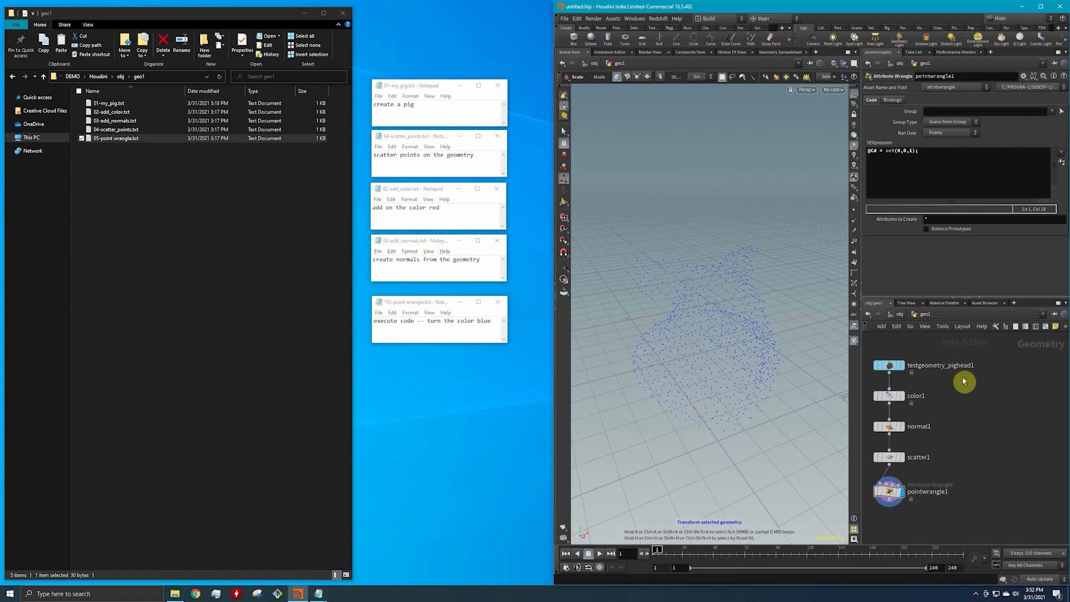
pyautogui.scroll(-2, 953, 452)
pyautogui.scroll(1, 951, 452)
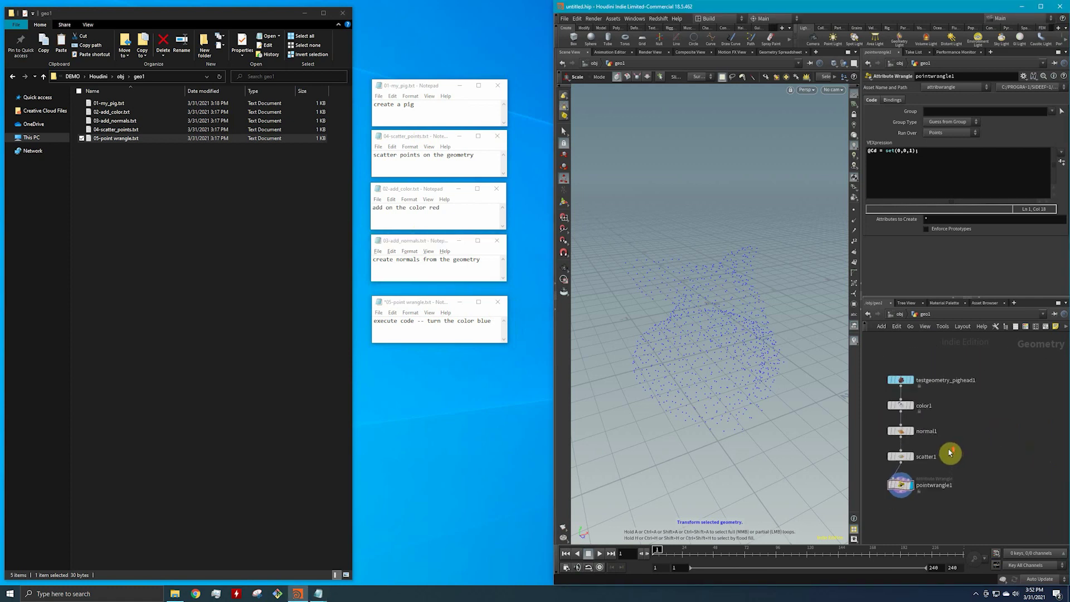
pyautogui.scroll(1, 977, 443)
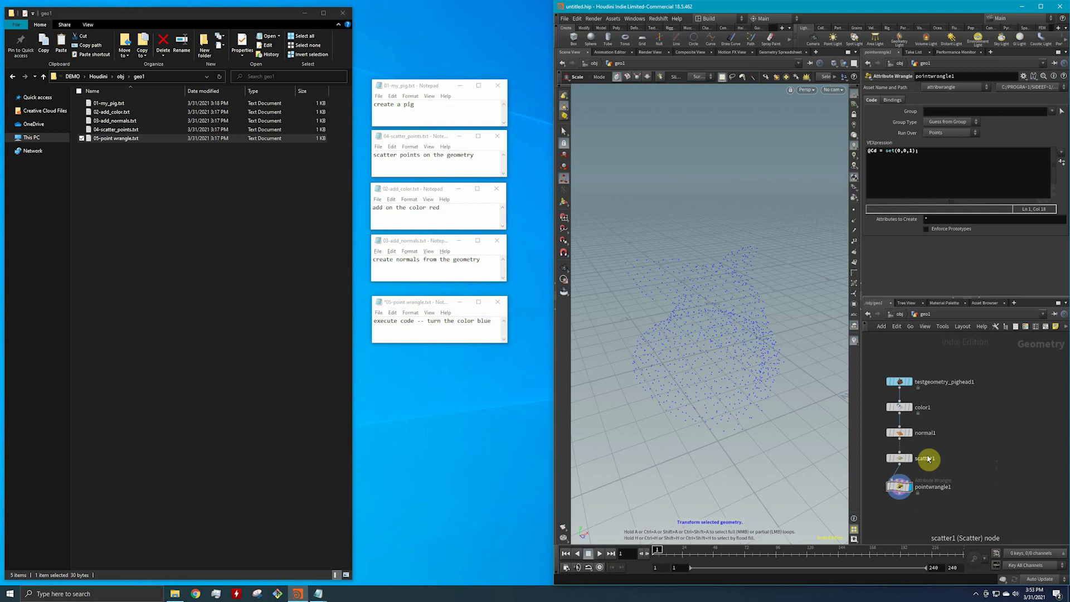
pyautogui.press('Tab')
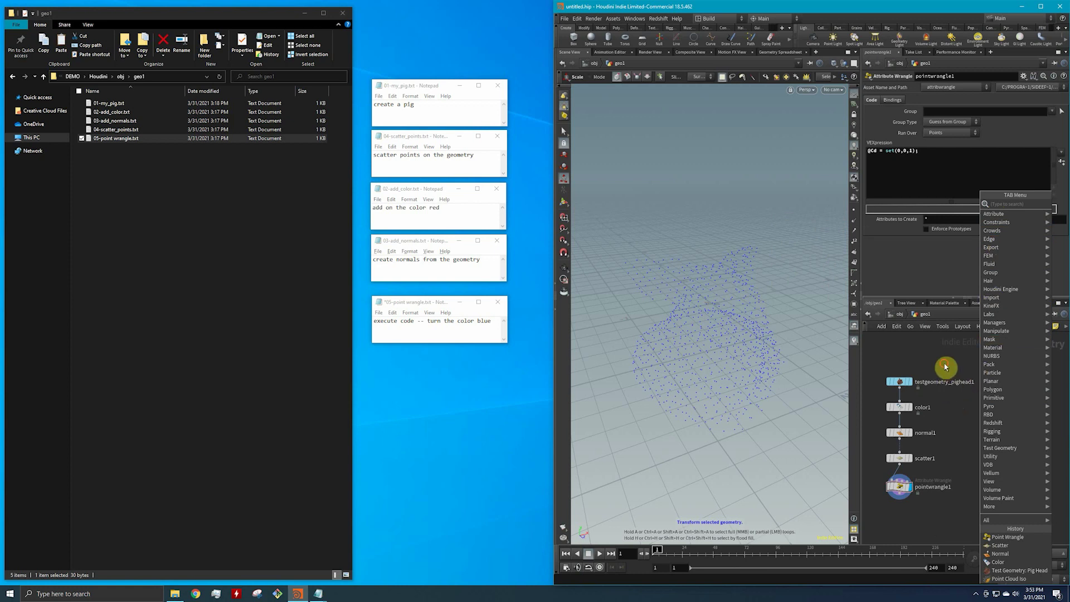
pyautogui.press('Escape')
pyautogui.scroll(-3, 984, 415)
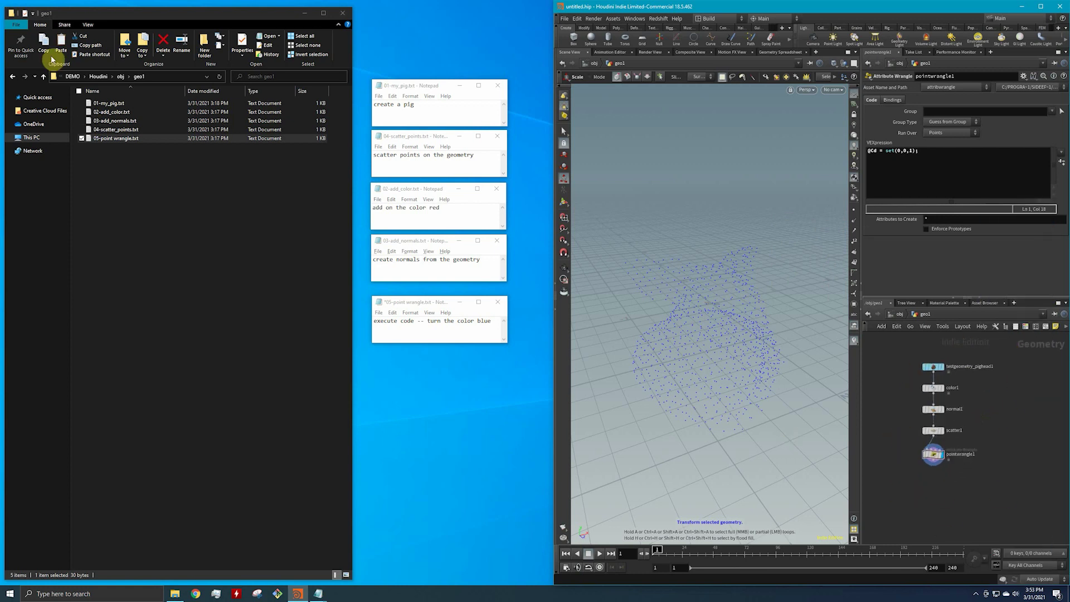
pyautogui.click(121, 77)
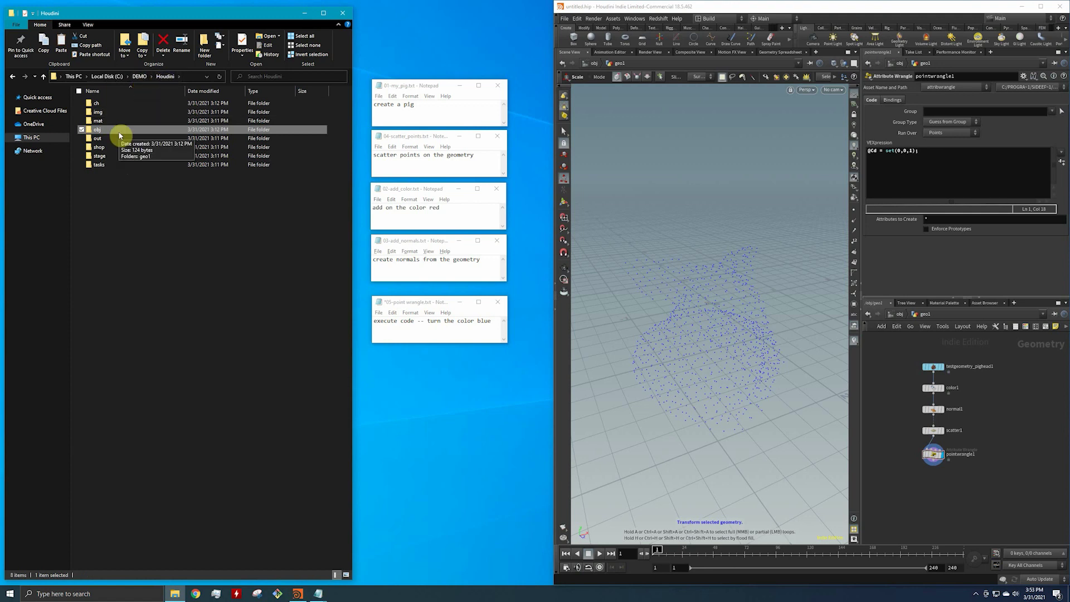
pyautogui.click(900, 315)
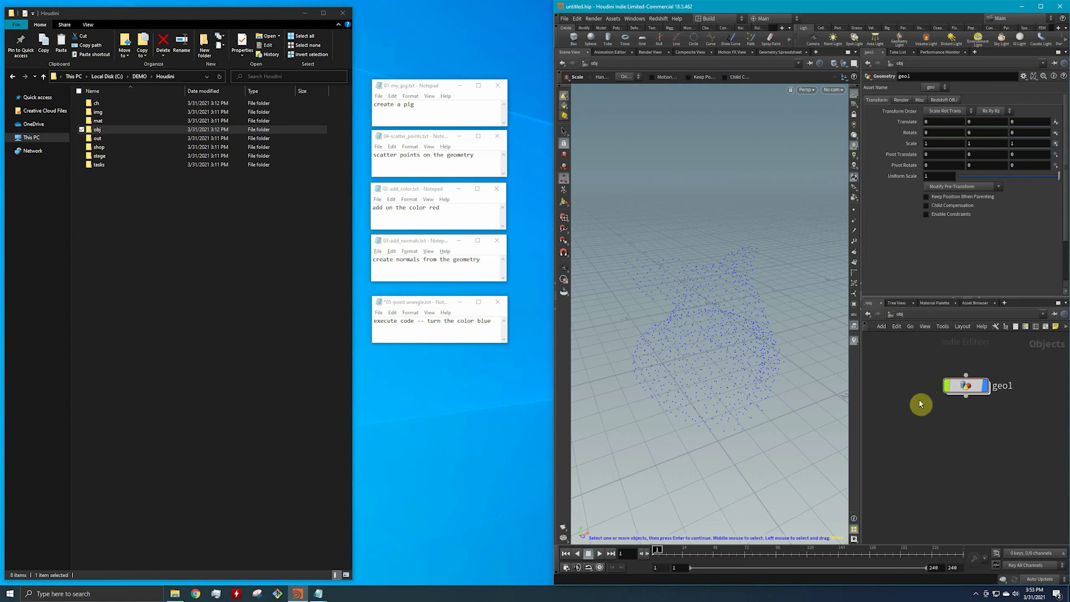
# - Dive into geo1 to view its node chain, then play the 2020 Houdini Film & TV Reel
pyautogui.doubleClick(971, 377)
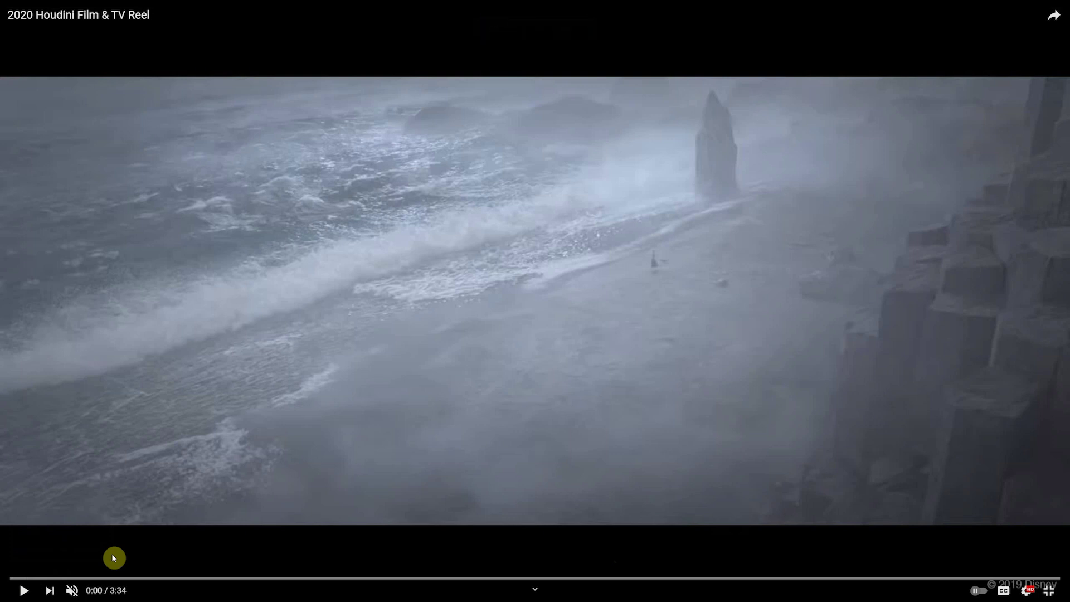
pyautogui.click(23, 590)
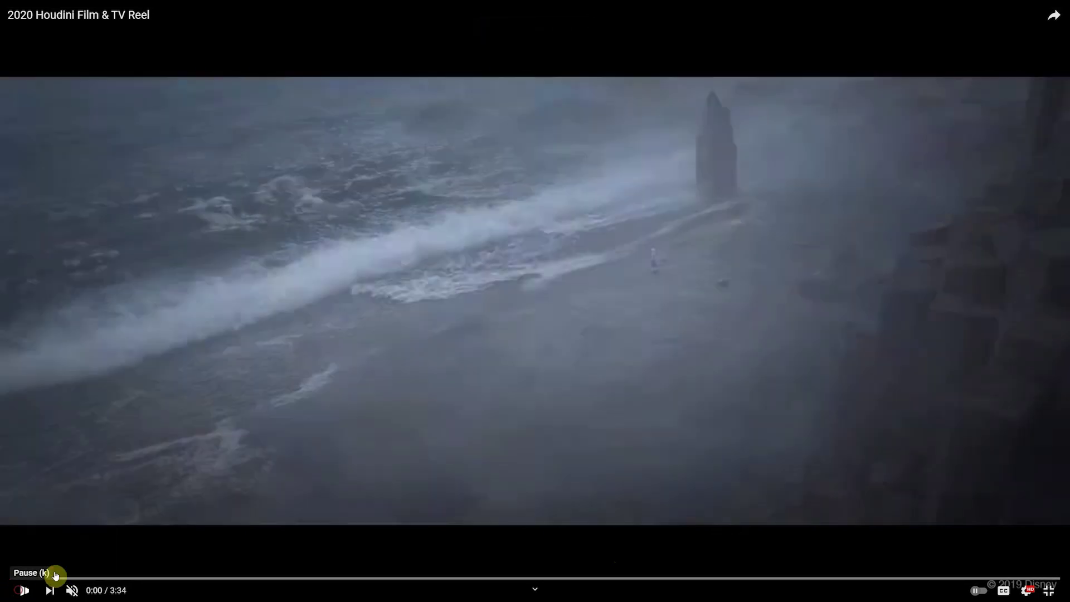